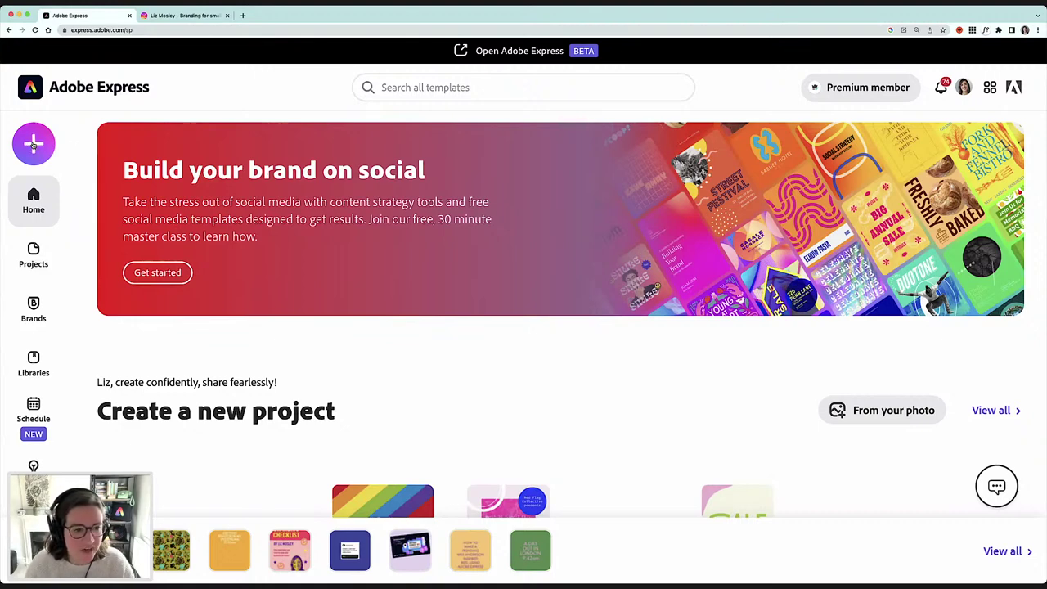
Create a new blank Instagram post from the + Create new menu
{"action": "left_click", "coordinate": [33, 144]}
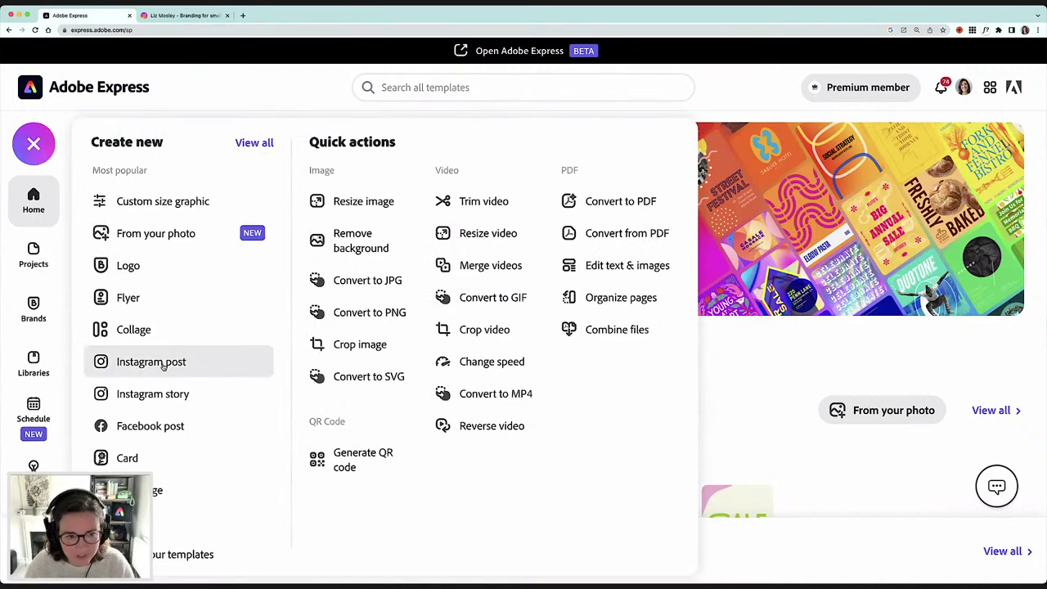
{"action": "left_click", "coordinate": [163, 367]}
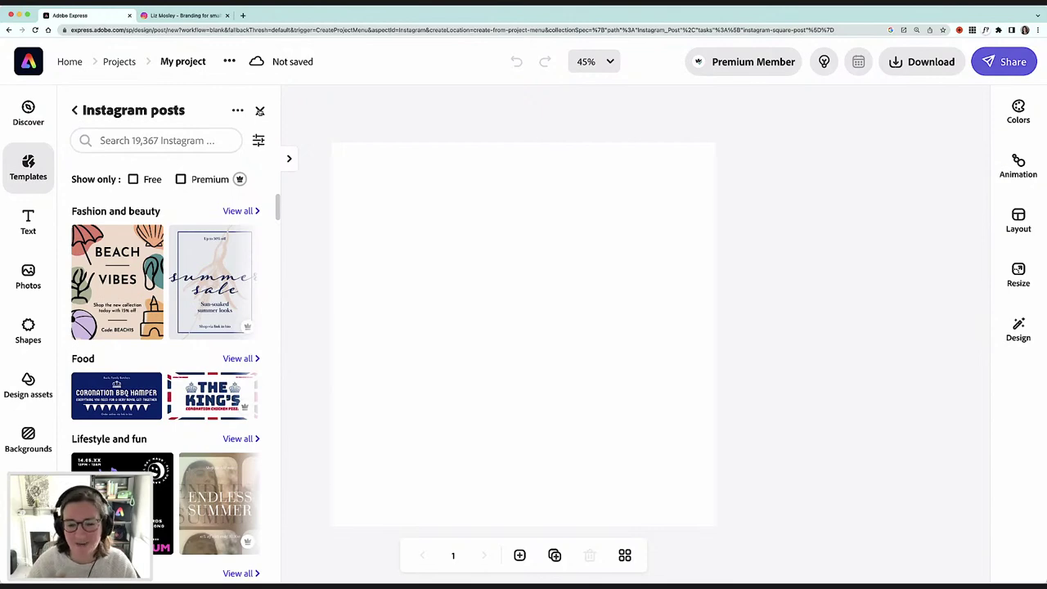
{"action": "left_click", "coordinate": [211, 16]}
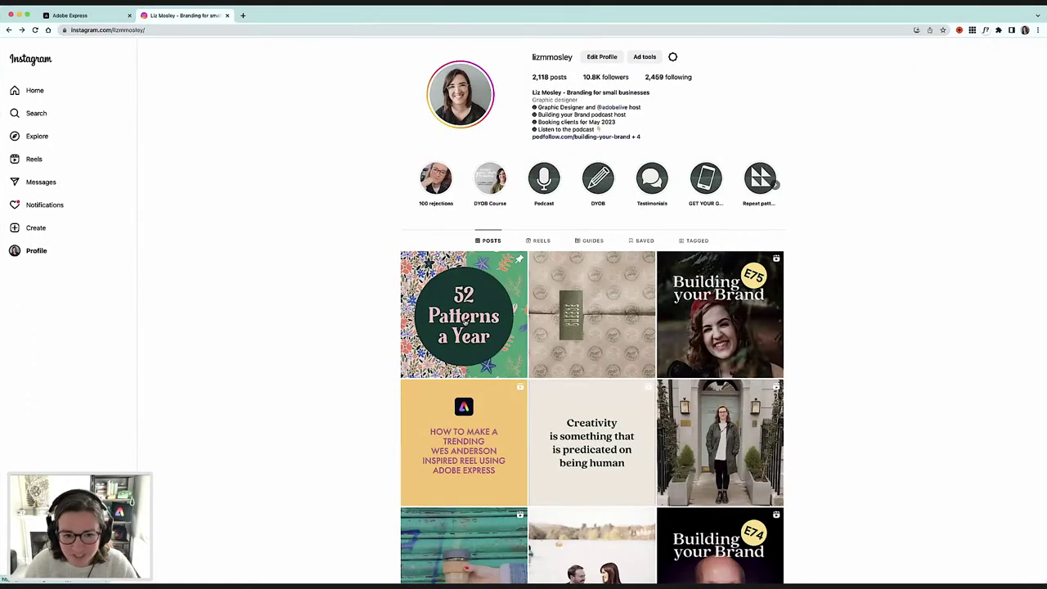
{"action": "left_click", "coordinate": [464, 321]}
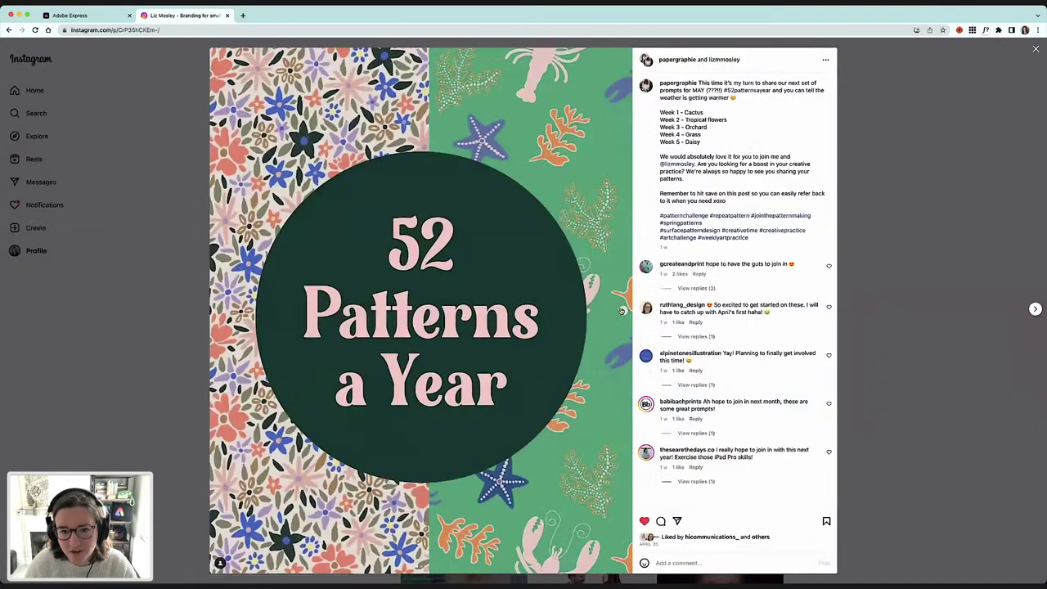
{"action": "left_click", "coordinate": [621, 311]}
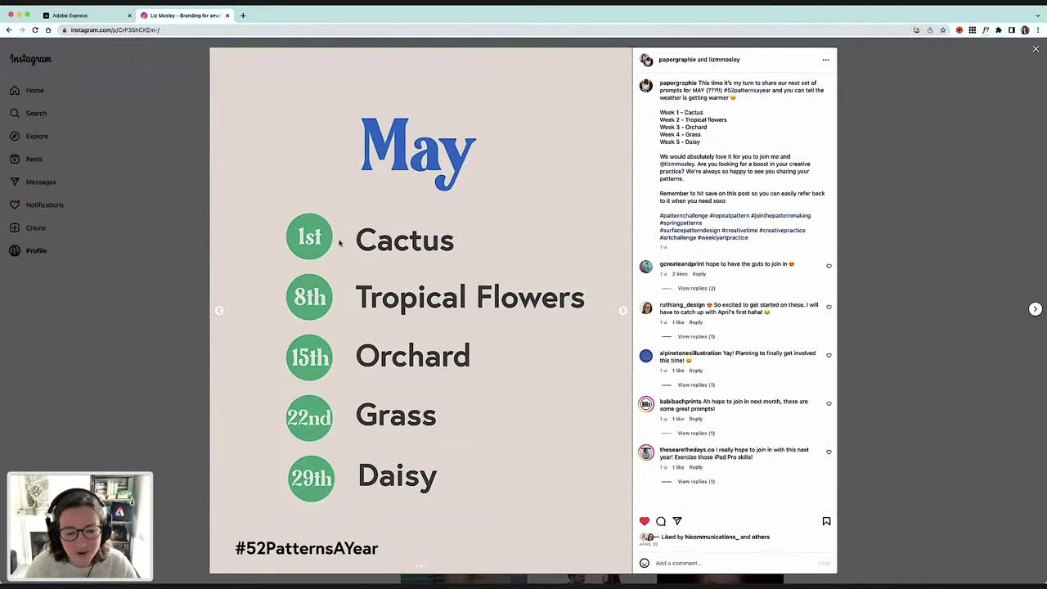
{"action": "left_click", "coordinate": [181, 261]}
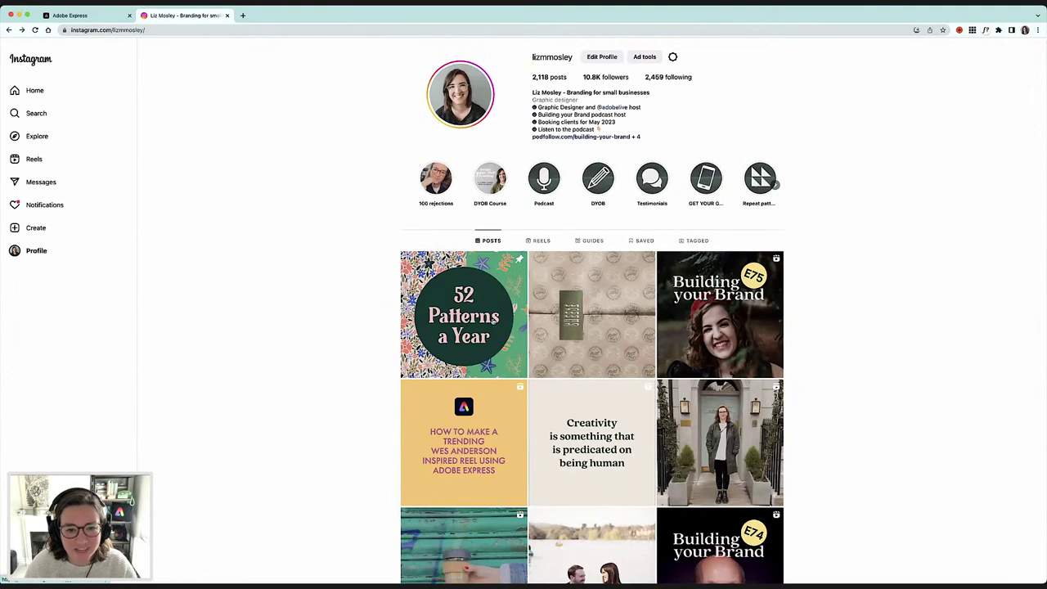
{"action": "left_click", "coordinate": [78, 15]}
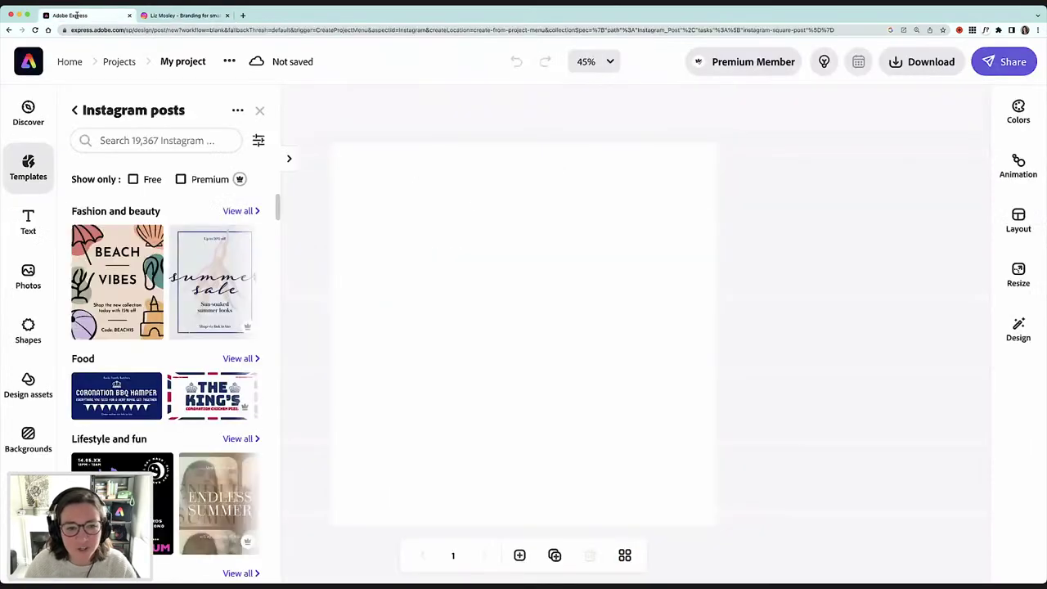
Close the Instagram post templates list and bring up the Design assets library
{"action": "left_click", "coordinate": [260, 111]}
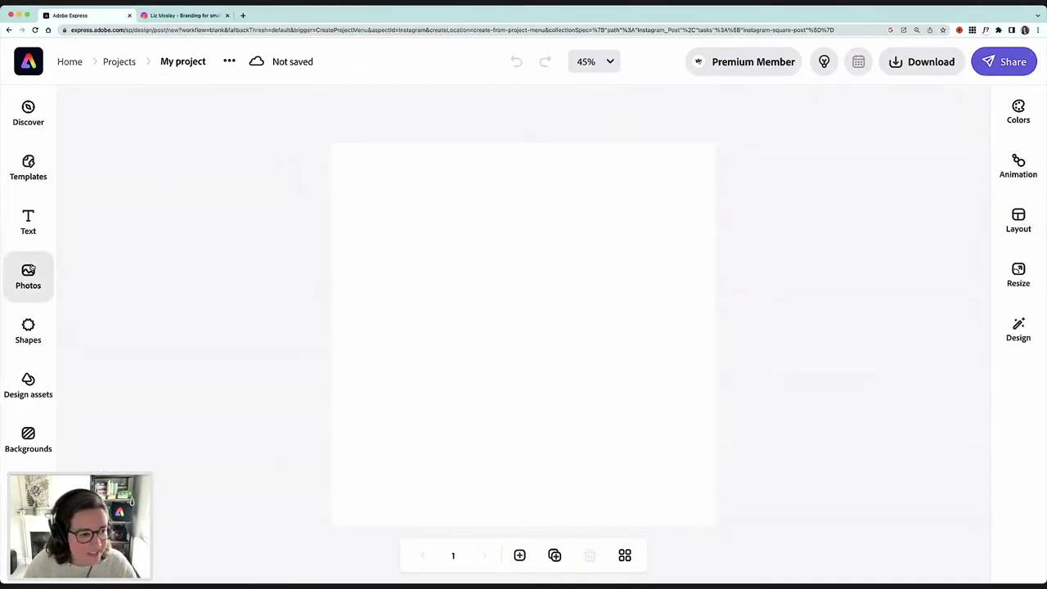
{"action": "left_click", "coordinate": [27, 382]}
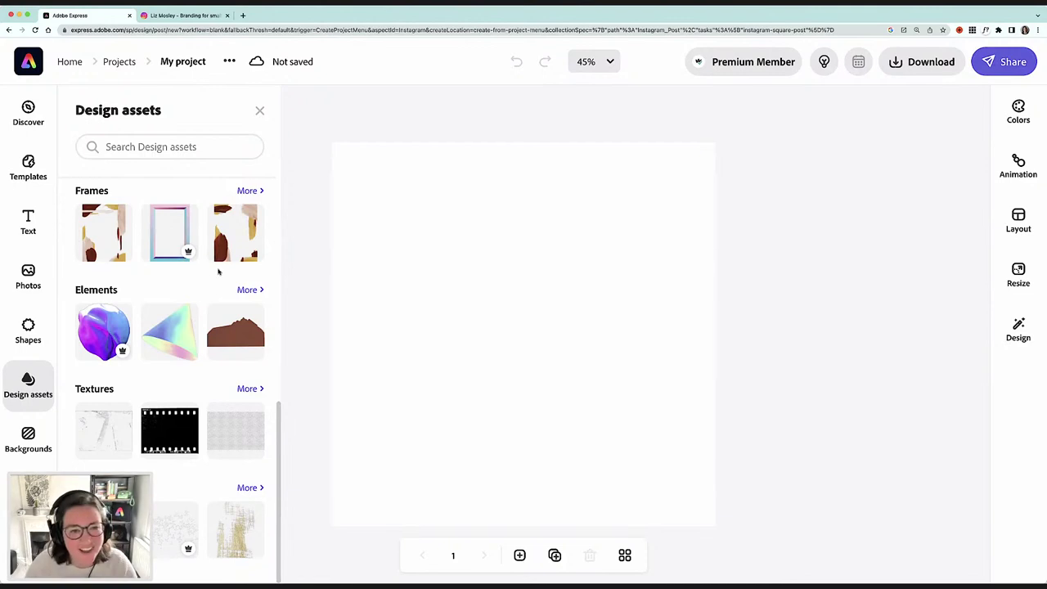
Search Design assets for 'flowers'
{"action": "left_click", "coordinate": [153, 148]}
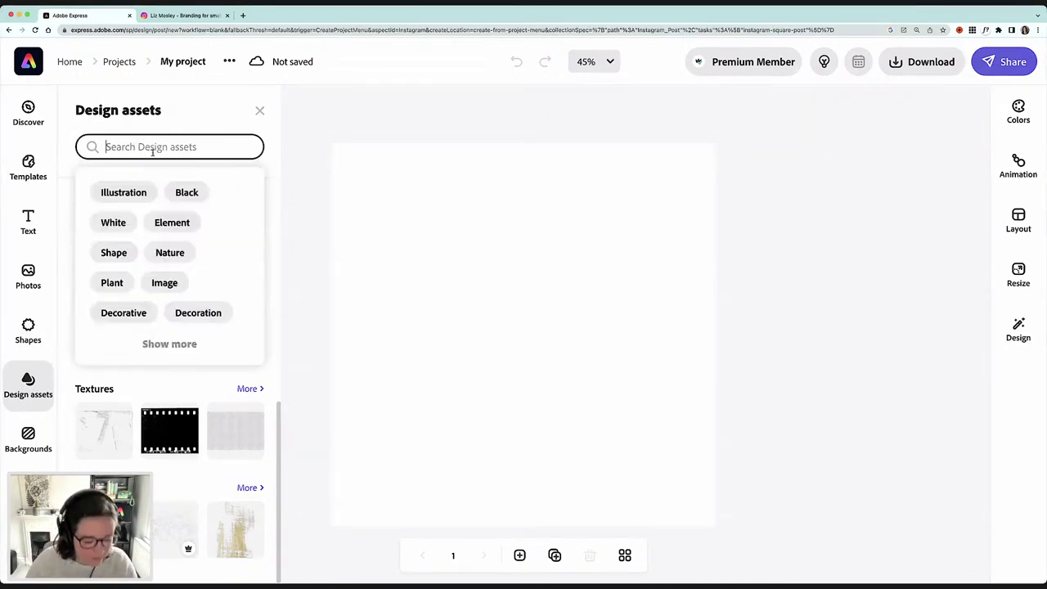
{"action": "type", "text": "flowers"}
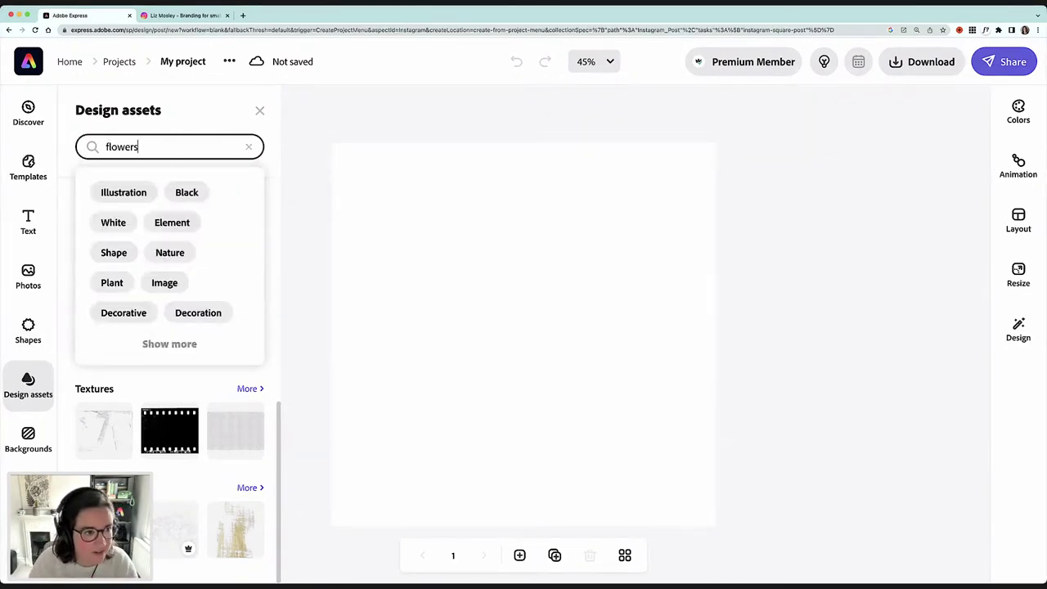
{"action": "key", "text": "Return"}
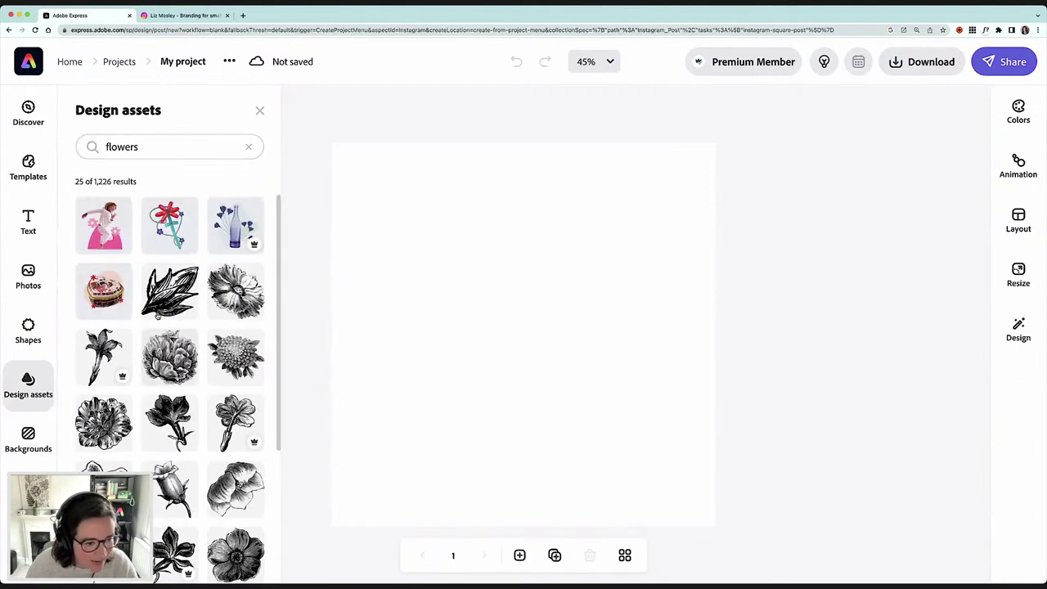
Add a large dark flower, plus flowers at the top and lower right of the canvas
{"action": "scroll", "coordinate": [170, 341], "scroll_direction": "down", "scroll_amount": 3}
{"action": "scroll", "coordinate": [171, 258], "scroll_direction": "down", "scroll_amount": 5}
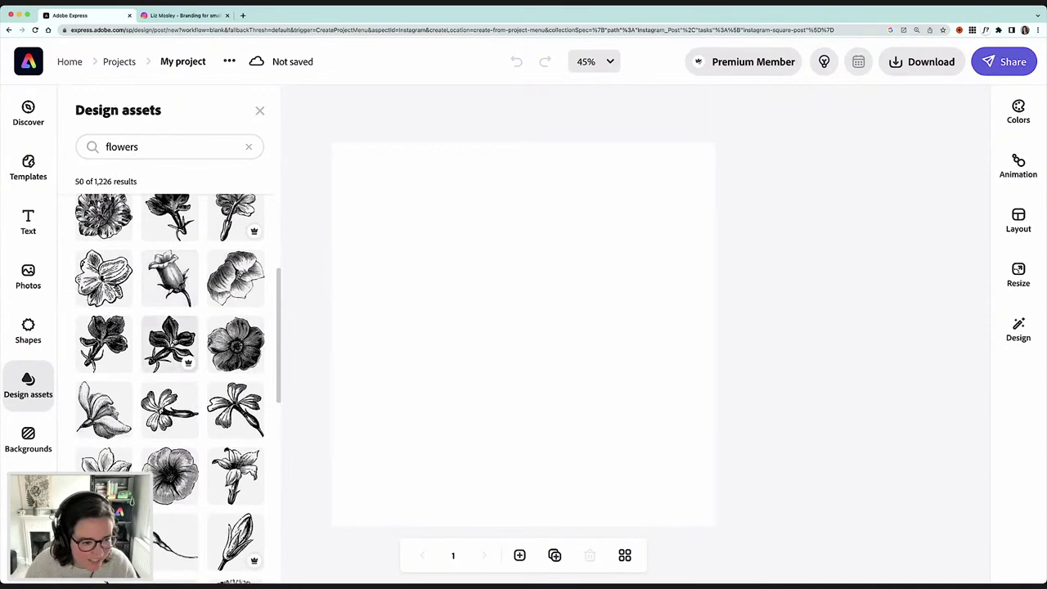
{"action": "scroll", "coordinate": [175, 335], "scroll_direction": "down", "scroll_amount": 5}
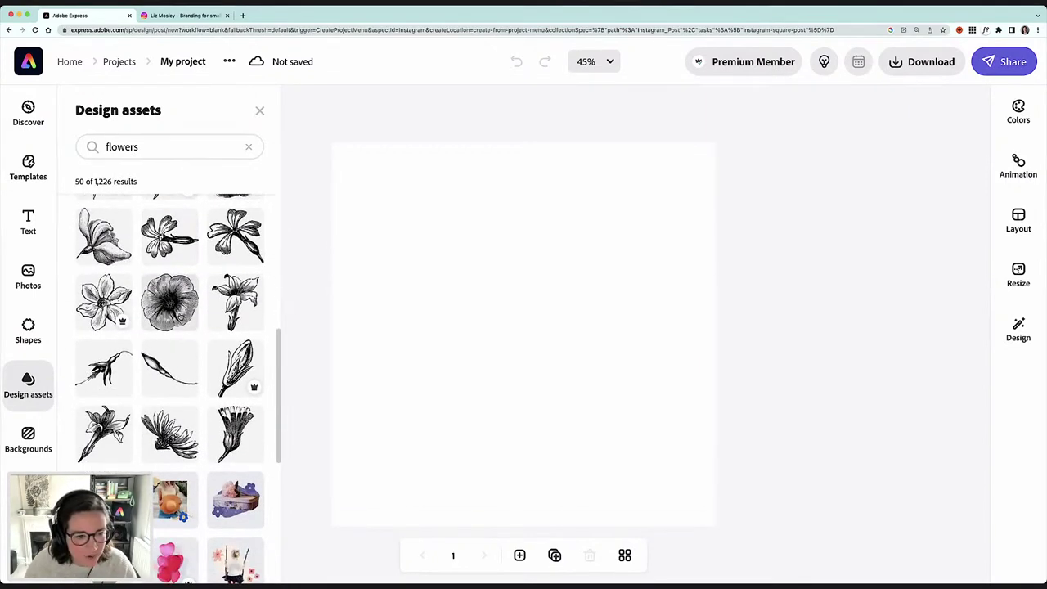
{"action": "left_click", "coordinate": [181, 314]}
{"action": "scroll", "coordinate": [203, 314], "scroll_direction": "up", "scroll_amount": 4}
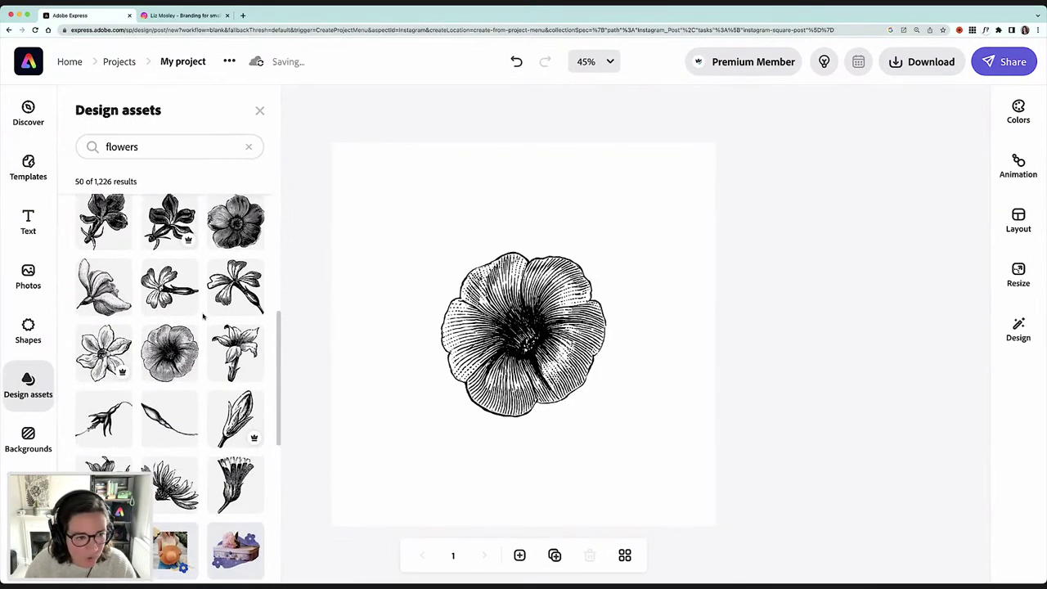
{"action": "left_click", "coordinate": [126, 388]}
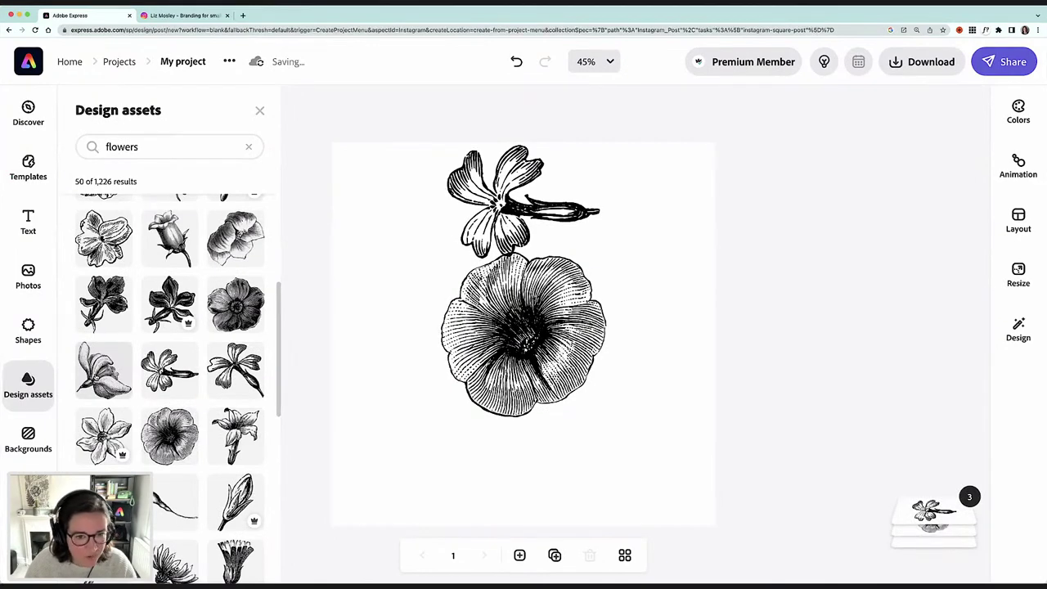
{"action": "left_click", "coordinate": [96, 378]}
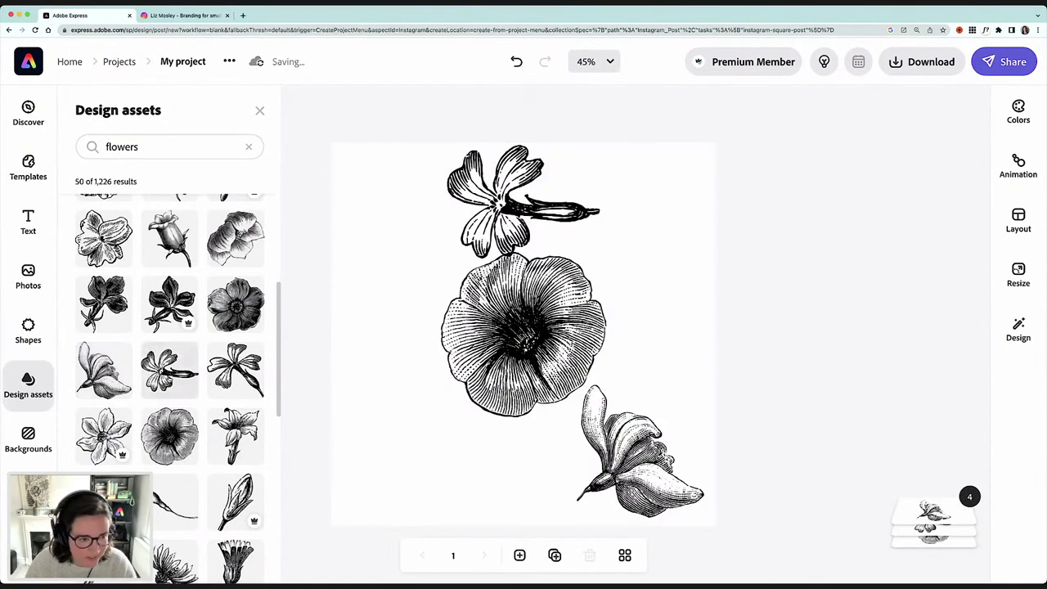
Add a bell flower at the canvas's left and move it slightly lower
{"action": "scroll", "coordinate": [168, 381], "scroll_direction": "up", "scroll_amount": 3}
{"action": "left_click", "coordinate": [170, 358]}
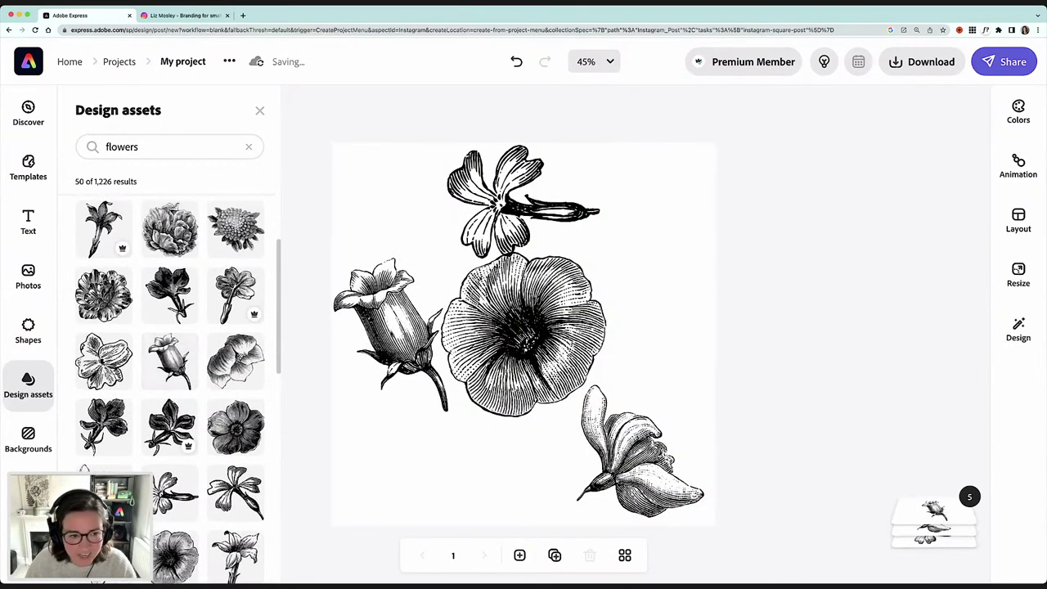
{"action": "left_click_drag", "start_coordinate": [395, 331], "coordinate": [393, 375]}
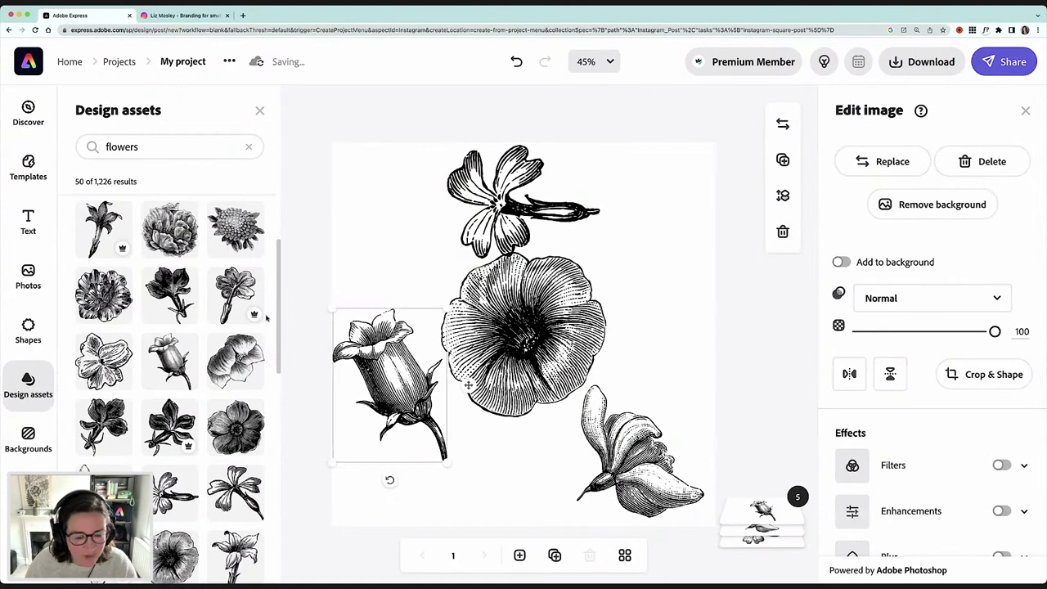
{"action": "scroll", "coordinate": [166, 301], "scroll_direction": "up", "scroll_amount": 1}
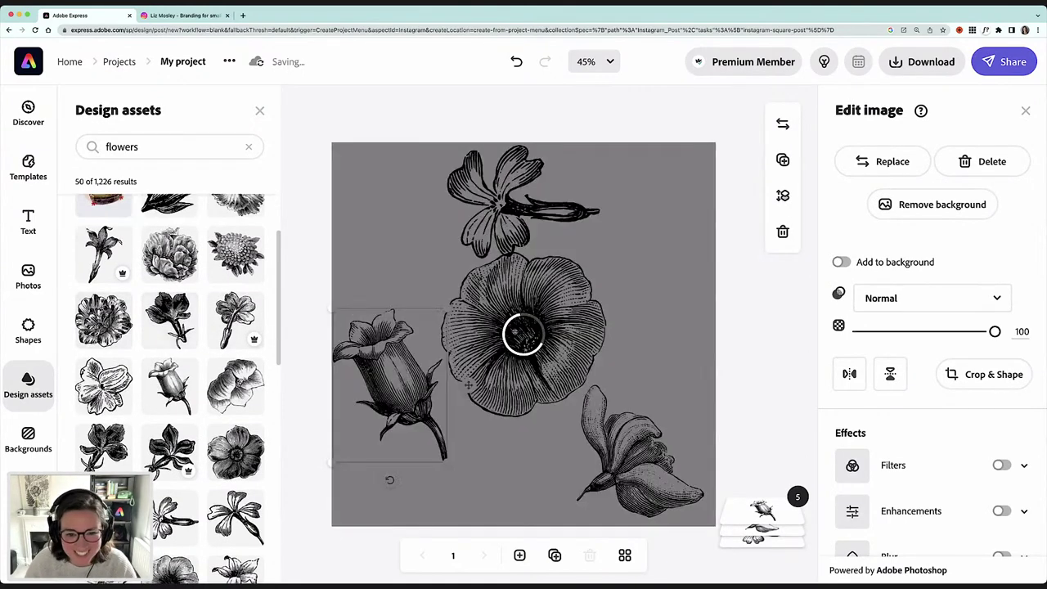
{"action": "scroll", "coordinate": [235, 313], "scroll_direction": "up", "scroll_amount": 3}
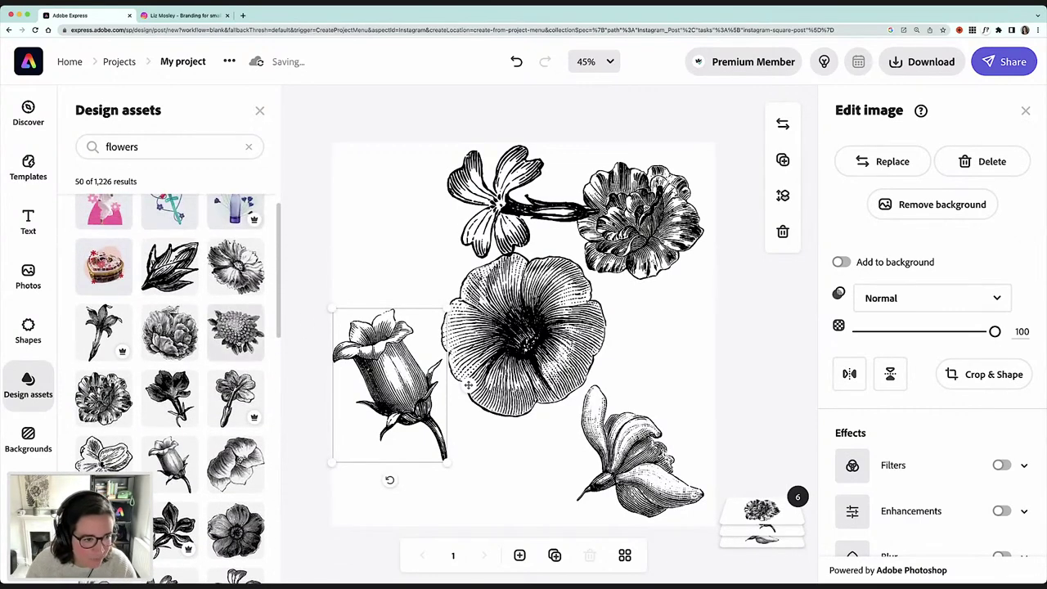
{"action": "scroll", "coordinate": [237, 344], "scroll_direction": "down", "scroll_amount": 2}
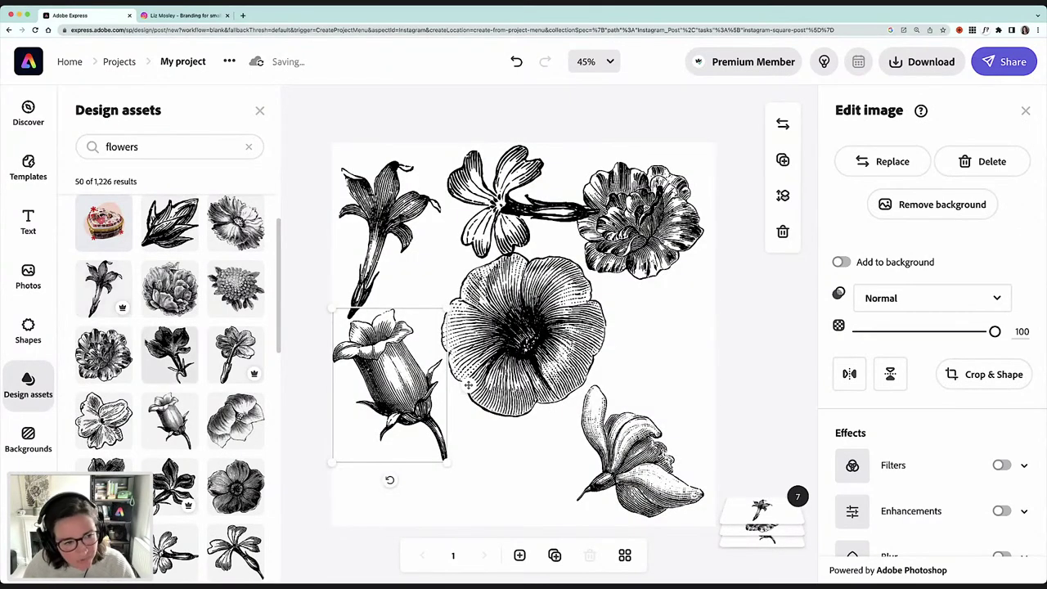
{"action": "scroll", "coordinate": [123, 309], "scroll_direction": "down", "scroll_amount": 1}
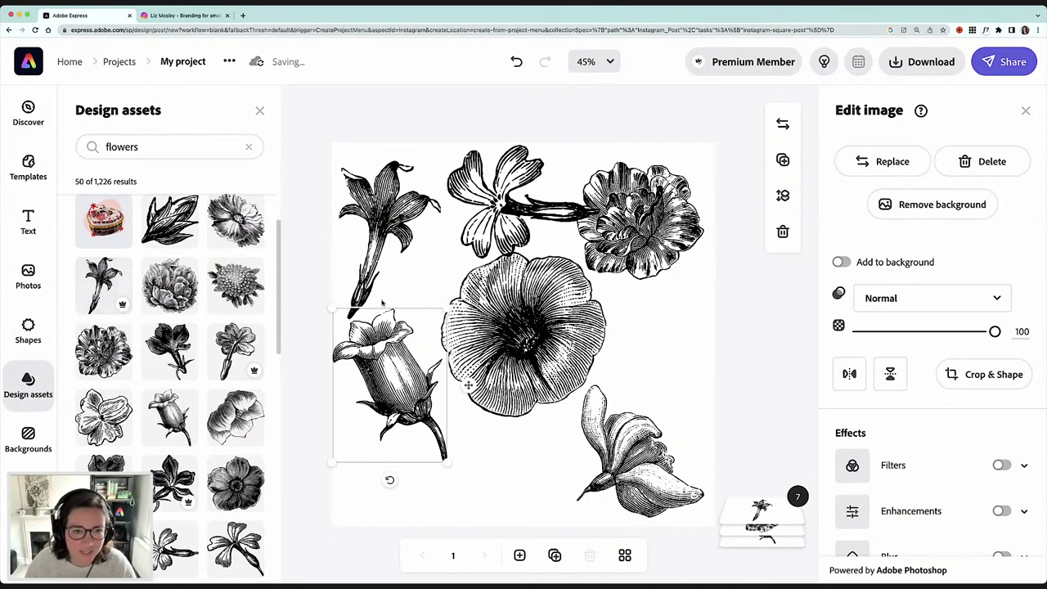
Shrink the top flower and place a small new engraved flower below the large flower
{"action": "left_click", "coordinate": [530, 214]}
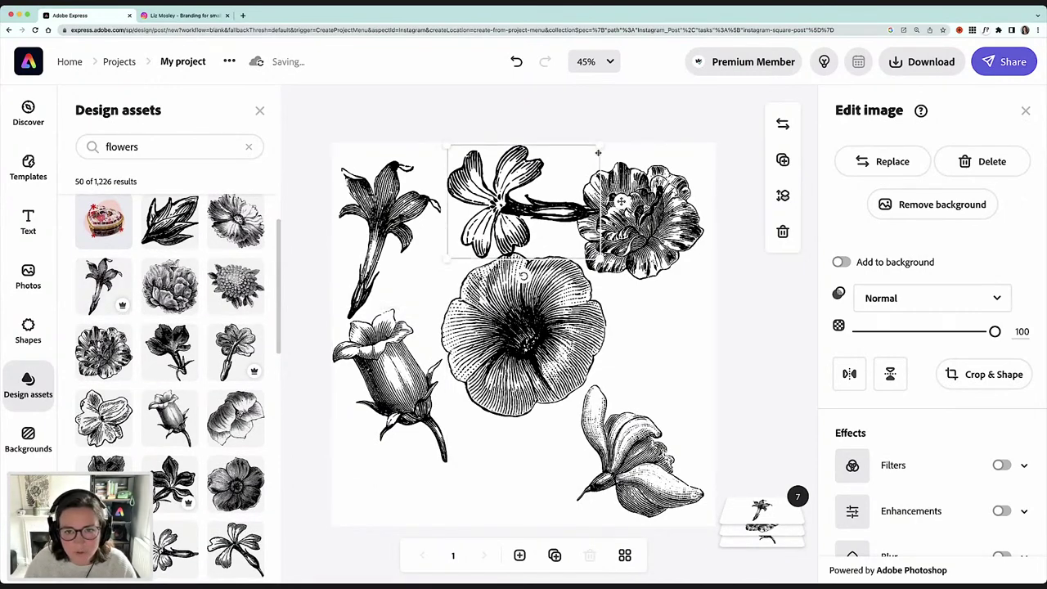
{"action": "left_click_drag", "start_coordinate": [598, 147], "coordinate": [564, 208]}
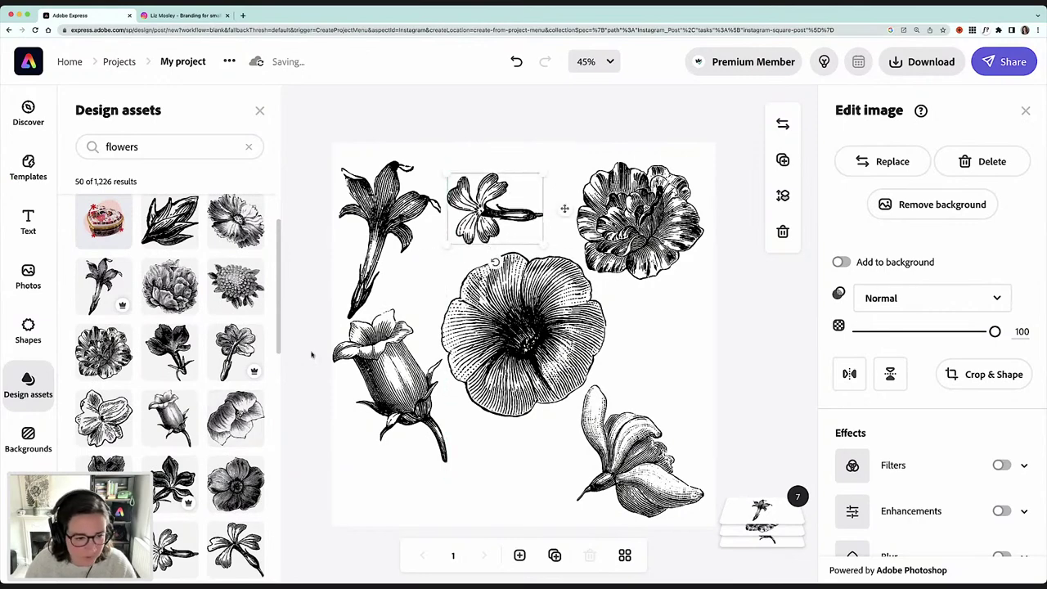
{"action": "scroll", "coordinate": [175, 351], "scroll_direction": "down", "scroll_amount": 1}
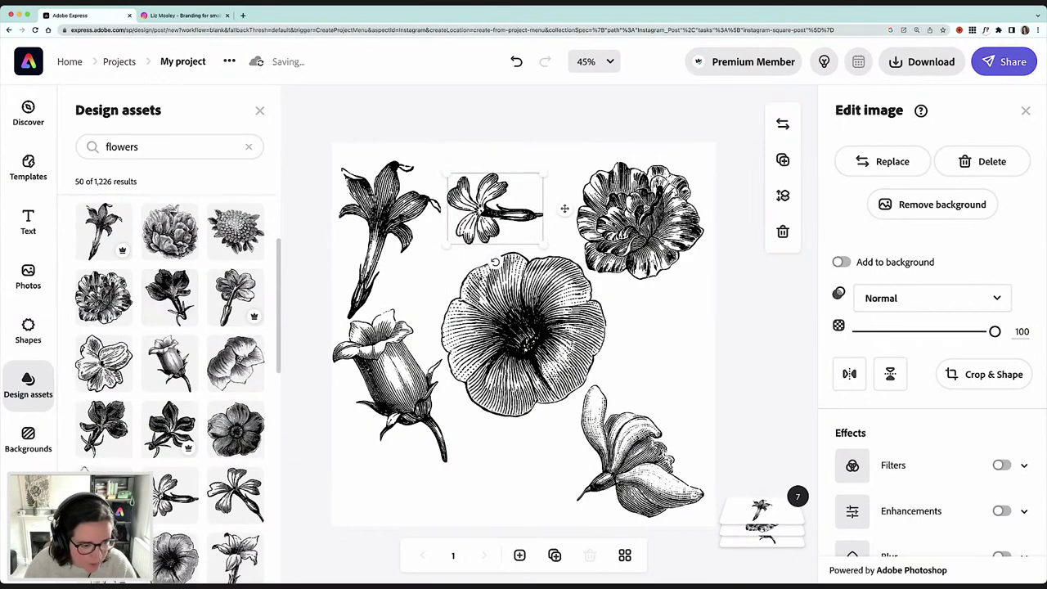
{"action": "scroll", "coordinate": [177, 352], "scroll_direction": "down", "scroll_amount": 1}
{"action": "scroll", "coordinate": [178, 352], "scroll_direction": "down", "scroll_amount": 1}
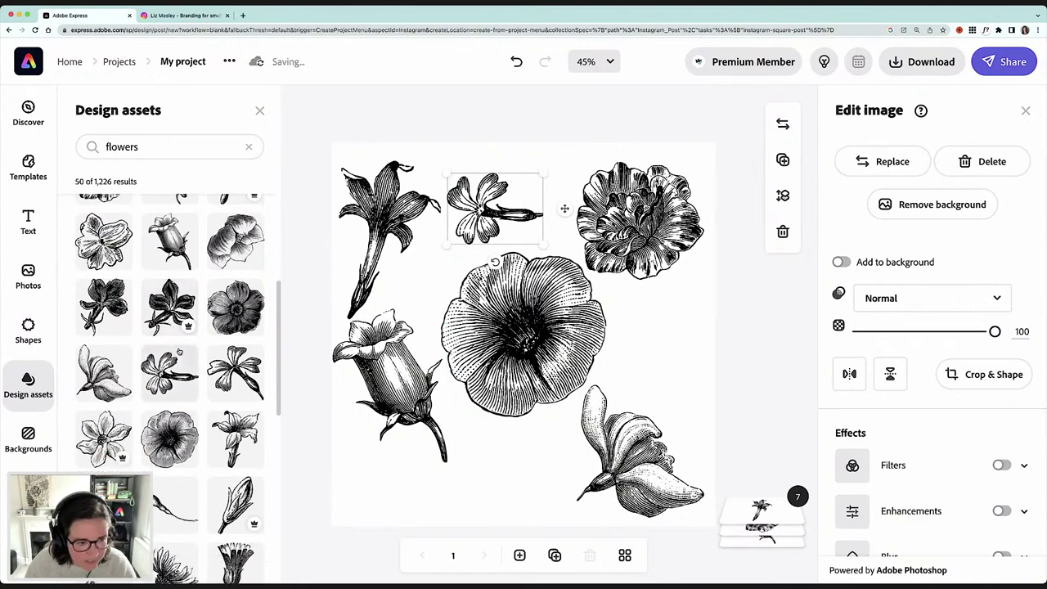
{"action": "left_click_drag", "start_coordinate": [536, 295], "coordinate": [523, 450]}
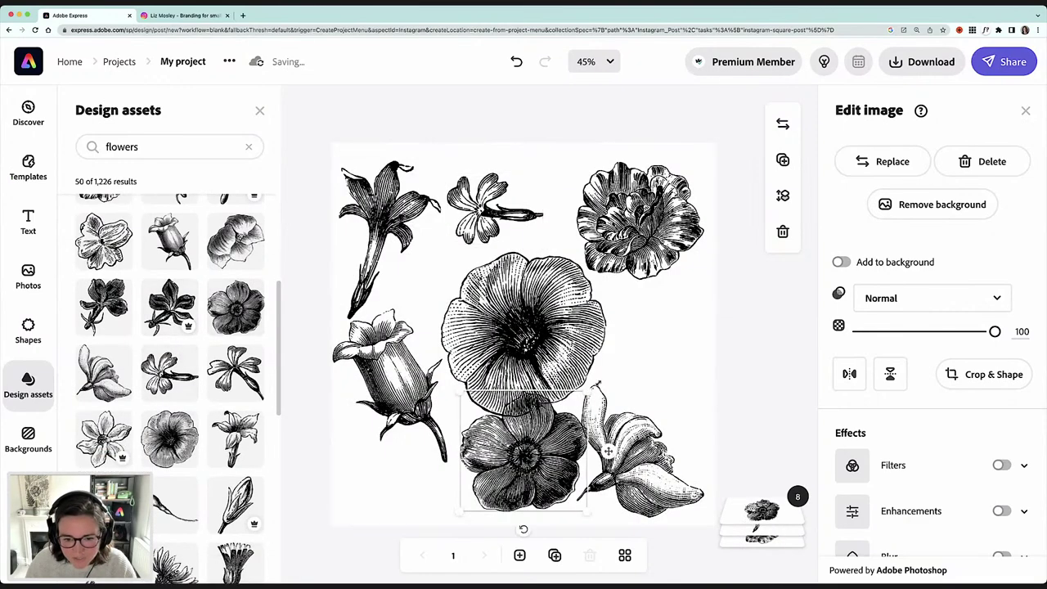
{"action": "left_click_drag", "start_coordinate": [587, 391], "coordinate": [542, 434]}
{"action": "left_click_drag", "start_coordinate": [563, 473], "coordinate": [586, 462]}
{"action": "left_click_drag", "start_coordinate": [483, 505], "coordinate": [466, 517]}
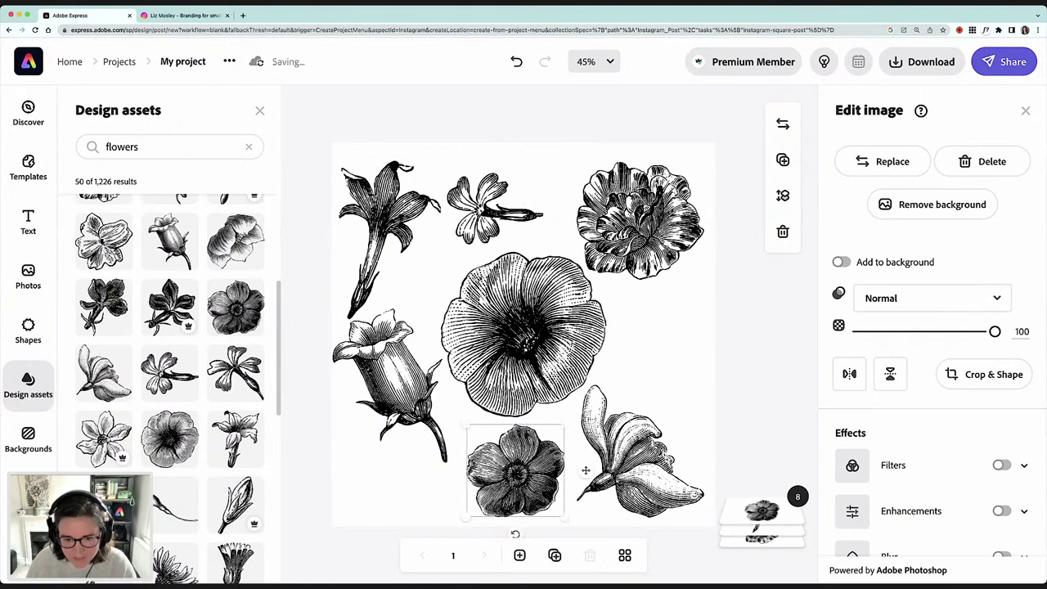
Add a slender stem bud, shrink it, tilt it clockwise and set it beside the centre flower
{"action": "scroll", "coordinate": [218, 463], "scroll_direction": "down", "scroll_amount": 3}
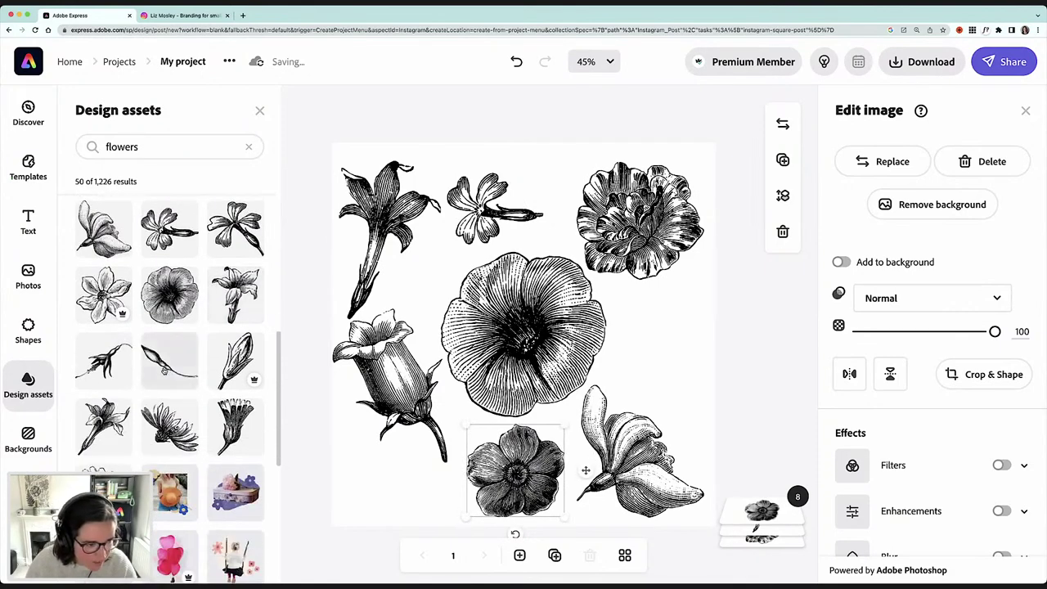
{"action": "left_click", "coordinate": [168, 360]}
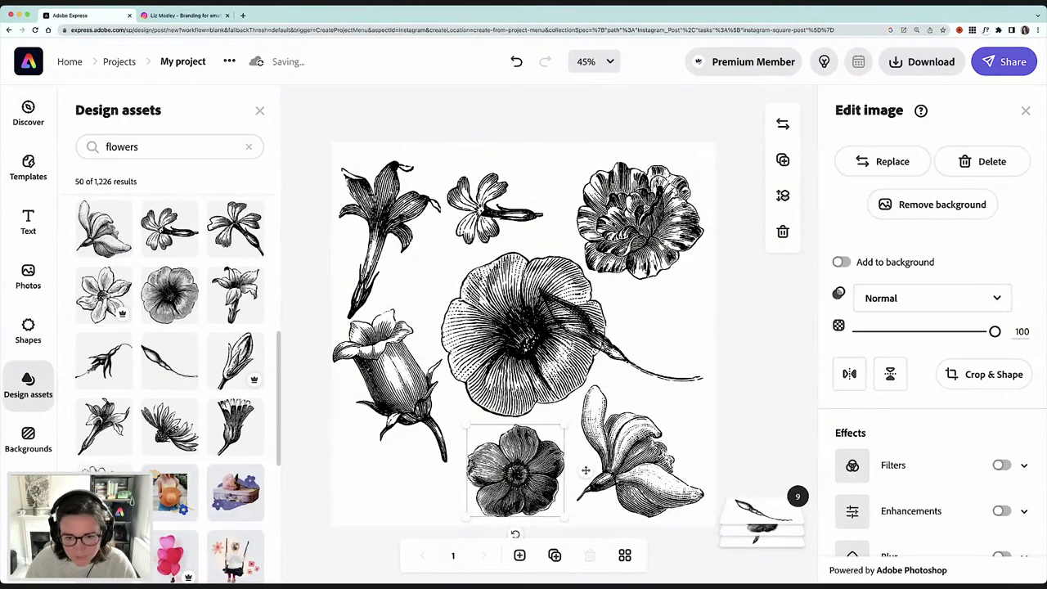
{"action": "left_click_drag", "start_coordinate": [538, 287], "coordinate": [566, 305]}
{"action": "left_click_drag", "start_coordinate": [636, 399], "coordinate": [601, 388]}
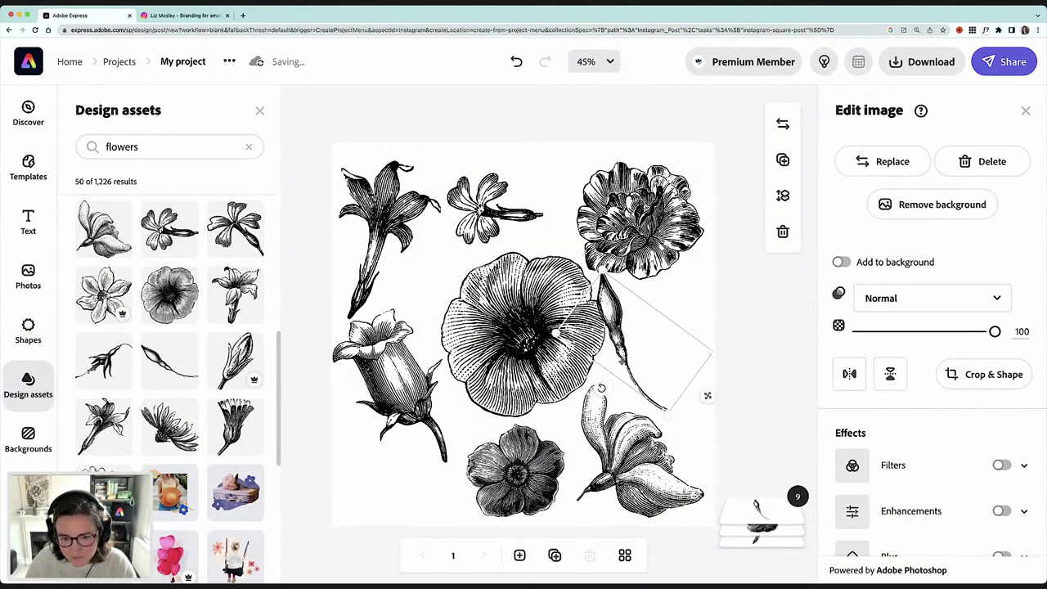
{"action": "left_click_drag", "start_coordinate": [625, 276], "coordinate": [630, 297]}
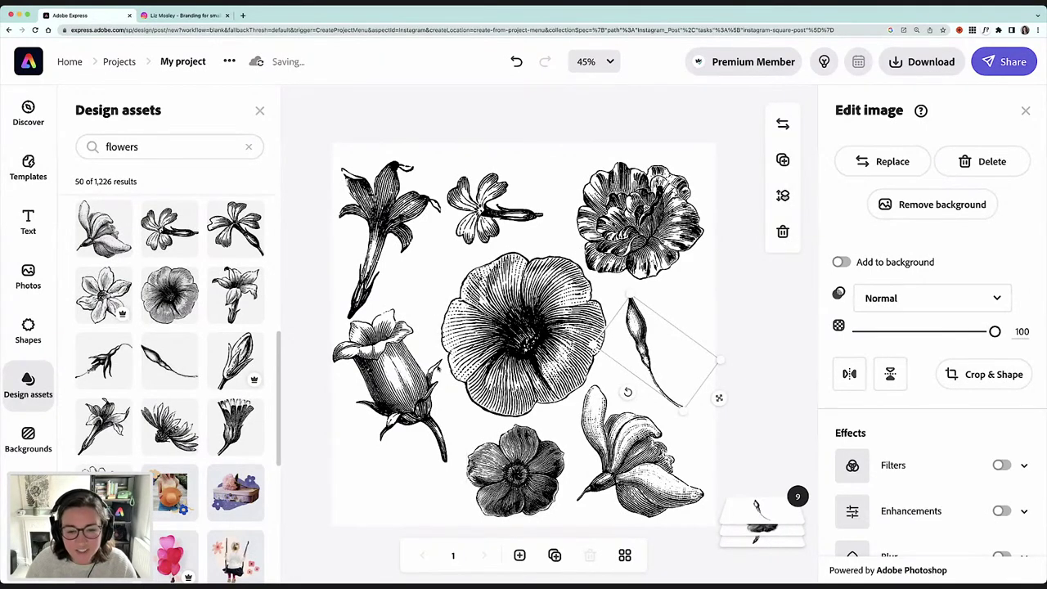
Shrink the top-left lily and shift it slightly right
{"action": "left_click", "coordinate": [361, 294]}
{"action": "left_click_drag", "start_coordinate": [439, 317], "coordinate": [424, 301]}
{"action": "left_click_drag", "start_coordinate": [377, 246], "coordinate": [384, 245]}
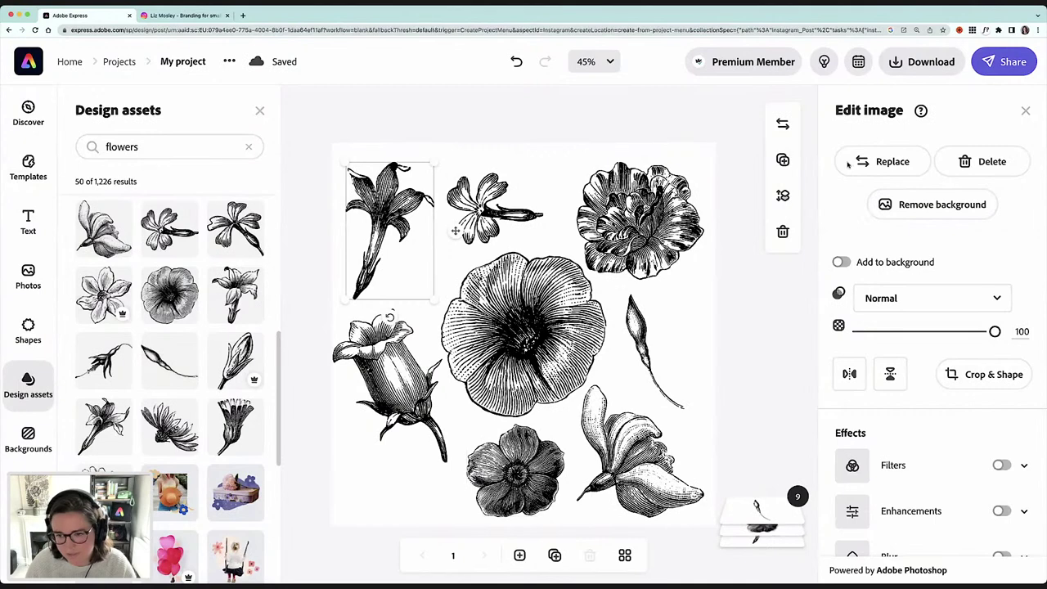
Try a muted purple Duotone on the top-right rose, undo it, then add the spiky flower
{"action": "left_click", "coordinate": [679, 221]}
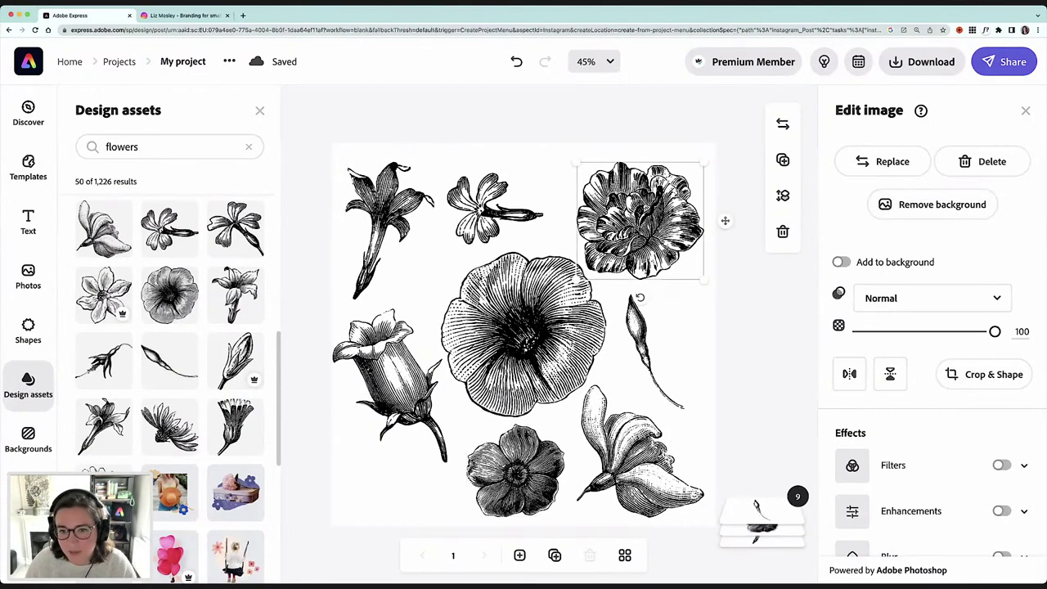
{"action": "left_click", "coordinate": [1008, 467]}
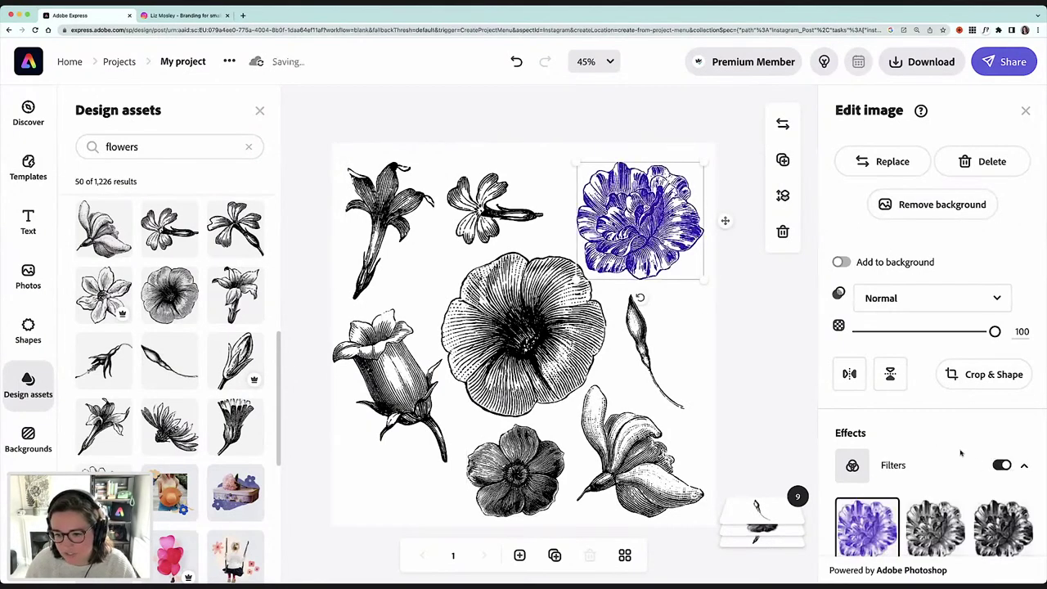
{"action": "scroll", "coordinate": [959, 454], "scroll_direction": "down", "scroll_amount": 3}
{"action": "scroll", "coordinate": [961, 452], "scroll_direction": "down", "scroll_amount": 2}
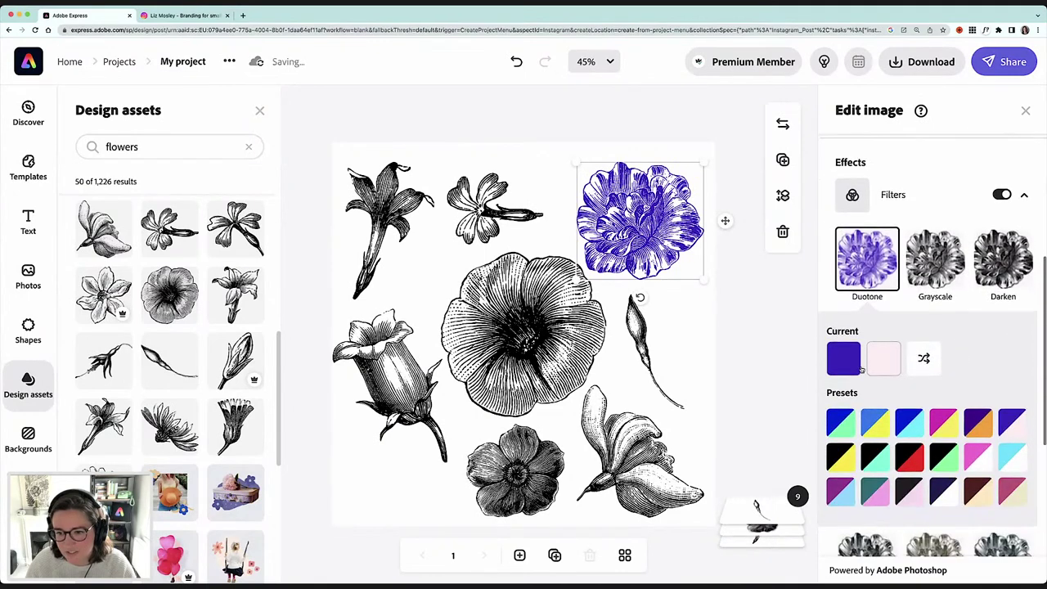
{"action": "left_click", "coordinate": [843, 357]}
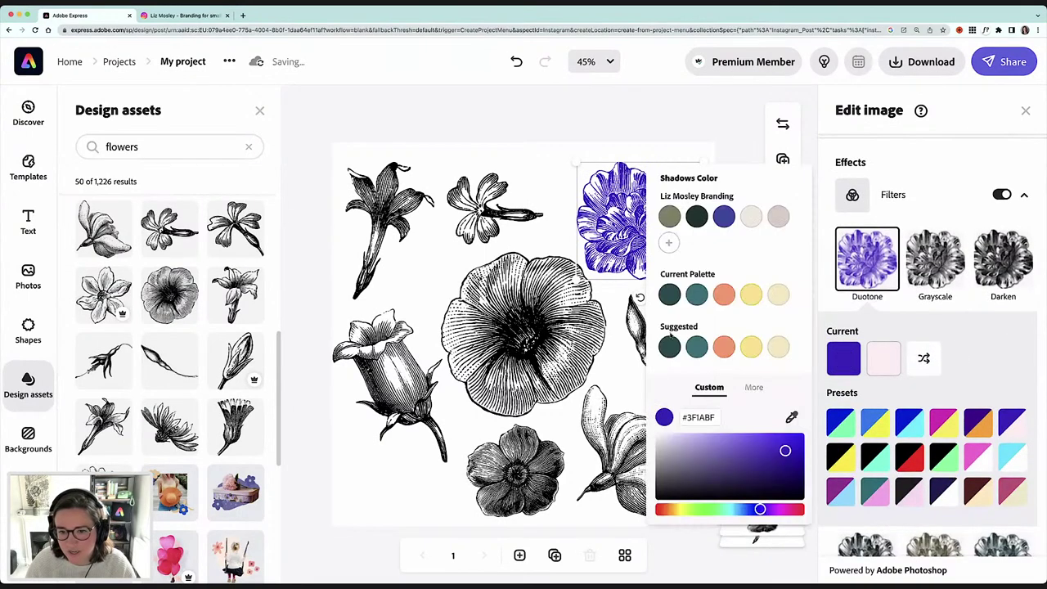
{"action": "left_click", "coordinate": [768, 444]}
{"action": "left_click", "coordinate": [764, 460]}
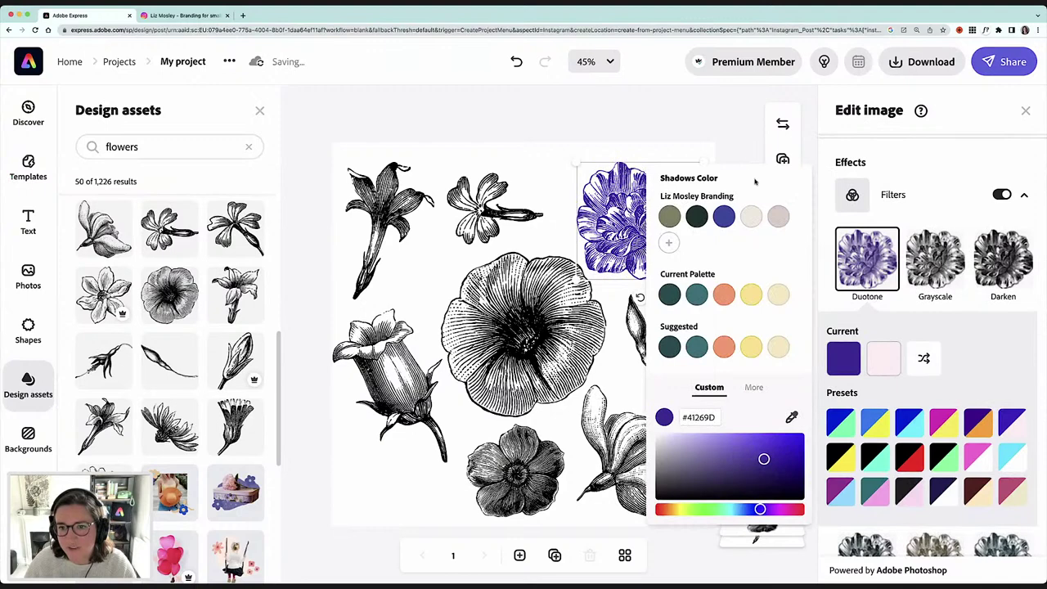
{"action": "left_click", "coordinate": [724, 153]}
{"action": "key", "text": "super+z"}
{"action": "key", "text": "super+z"}
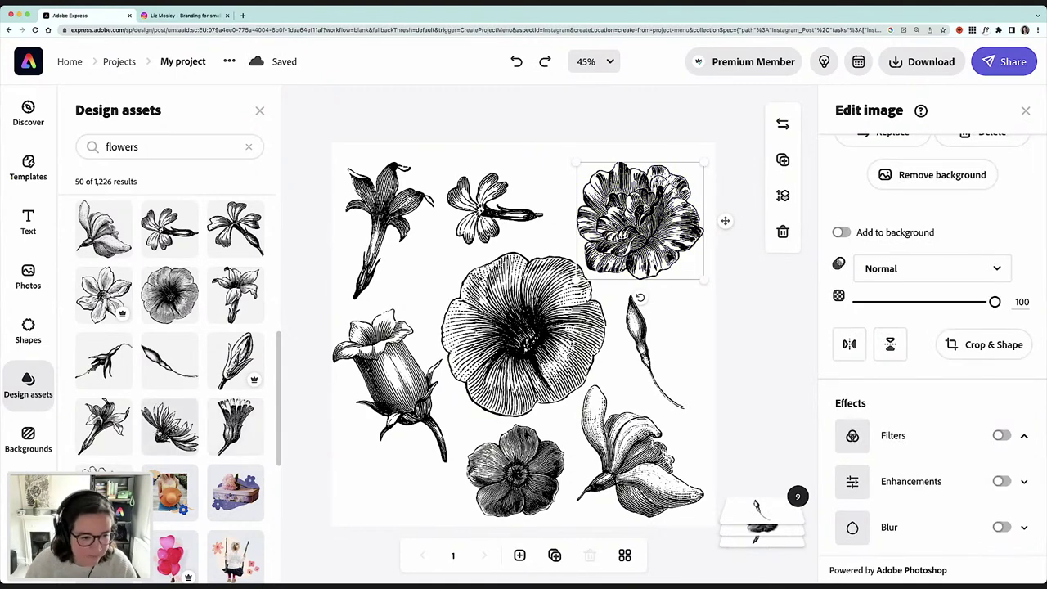
{"action": "left_click", "coordinate": [167, 426]}
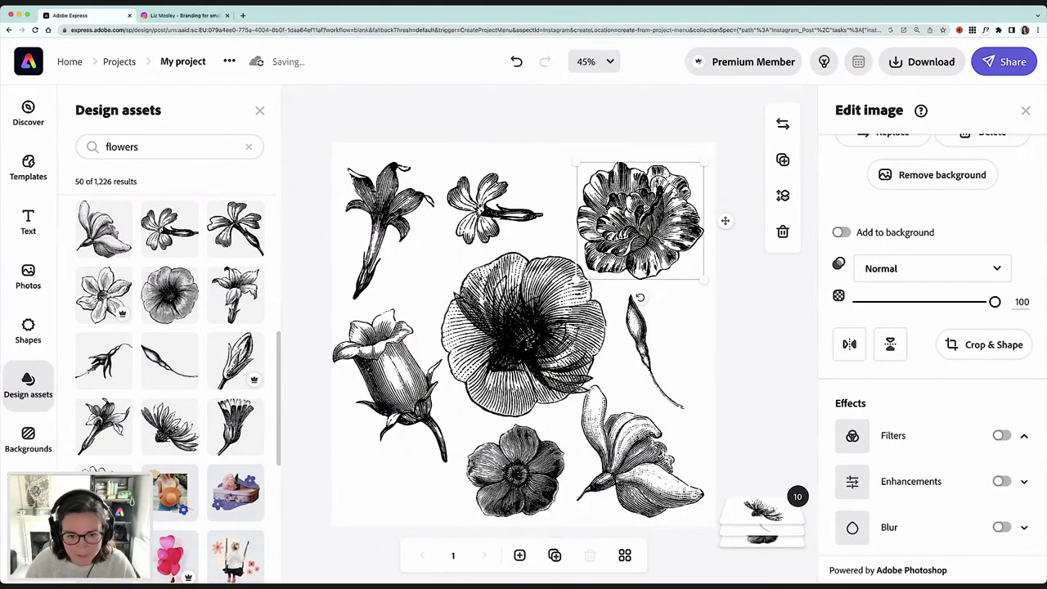
Move and shrink the spiky flower at the lower left, and raise the lily to the top edge
{"action": "left_click_drag", "start_coordinate": [515, 337], "coordinate": [415, 472]}
{"action": "left_click_drag", "start_coordinate": [487, 411], "coordinate": [448, 444]}
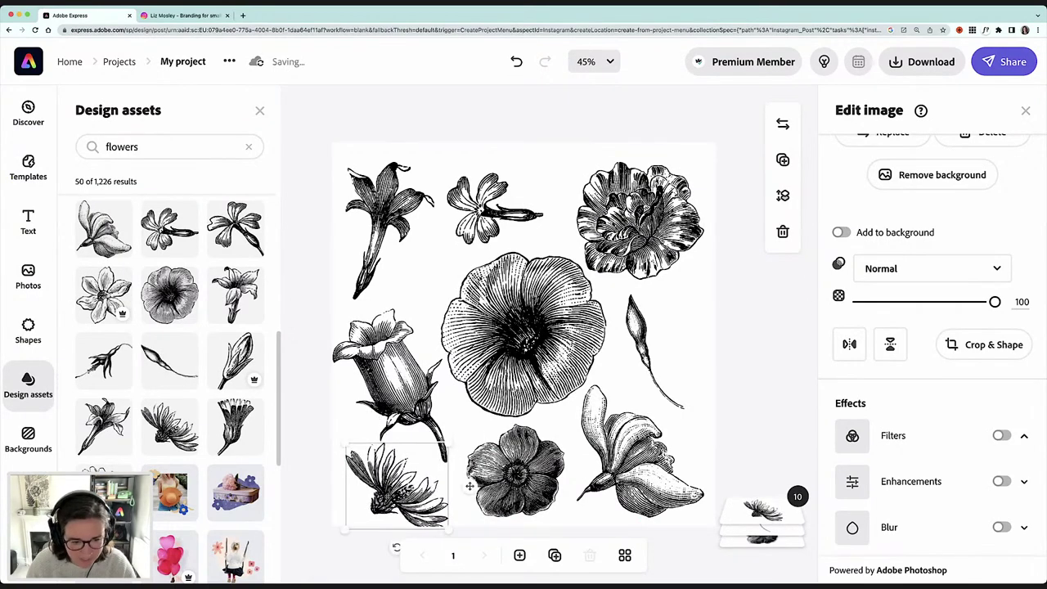
{"action": "left_click_drag", "start_coordinate": [469, 485], "coordinate": [455, 482]}
{"action": "left_click", "coordinate": [391, 234]}
{"action": "left_click_drag", "start_coordinate": [455, 231], "coordinate": [456, 190]}
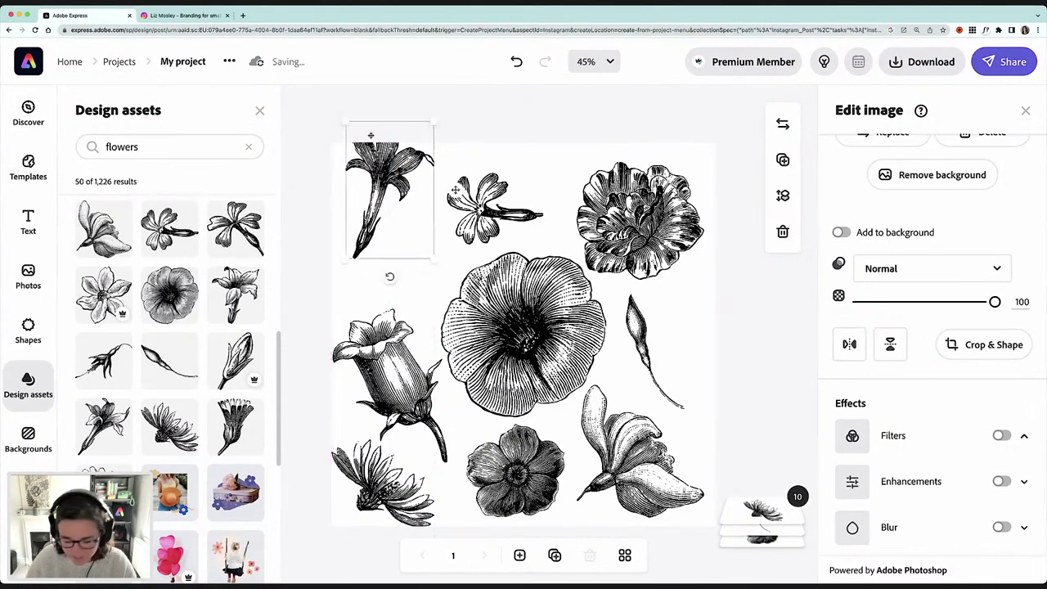
{"action": "left_click_drag", "start_coordinate": [455, 190], "coordinate": [449, 190]}
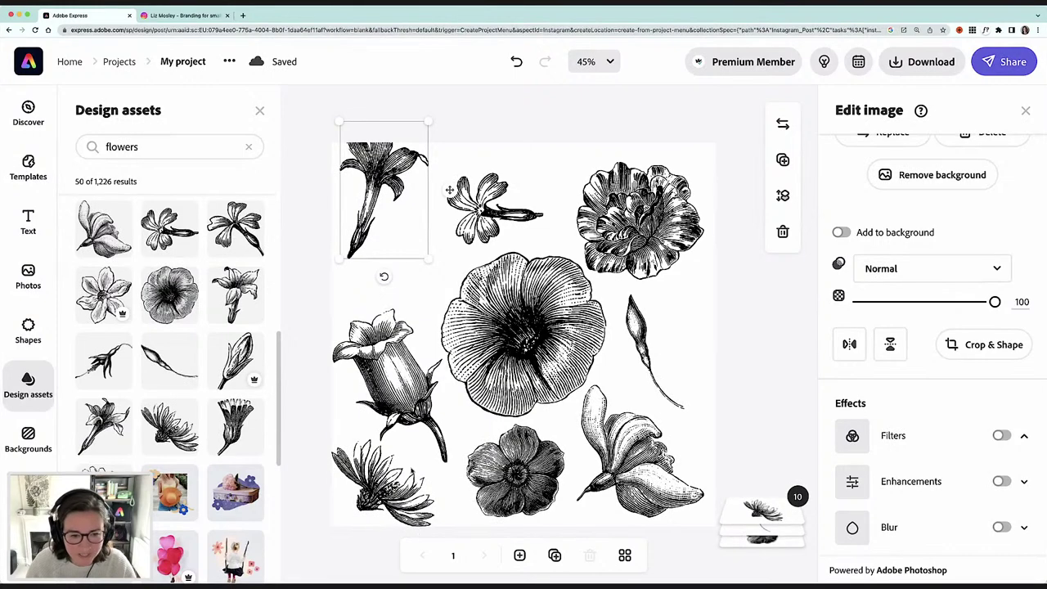
Shrink and raise the bell flower, and shift the large centre flower up and left
{"action": "left_click", "coordinate": [440, 446]}
{"action": "left_click_drag", "start_coordinate": [450, 461], "coordinate": [414, 416]}
{"action": "left_click_drag", "start_coordinate": [377, 364], "coordinate": [386, 316]}
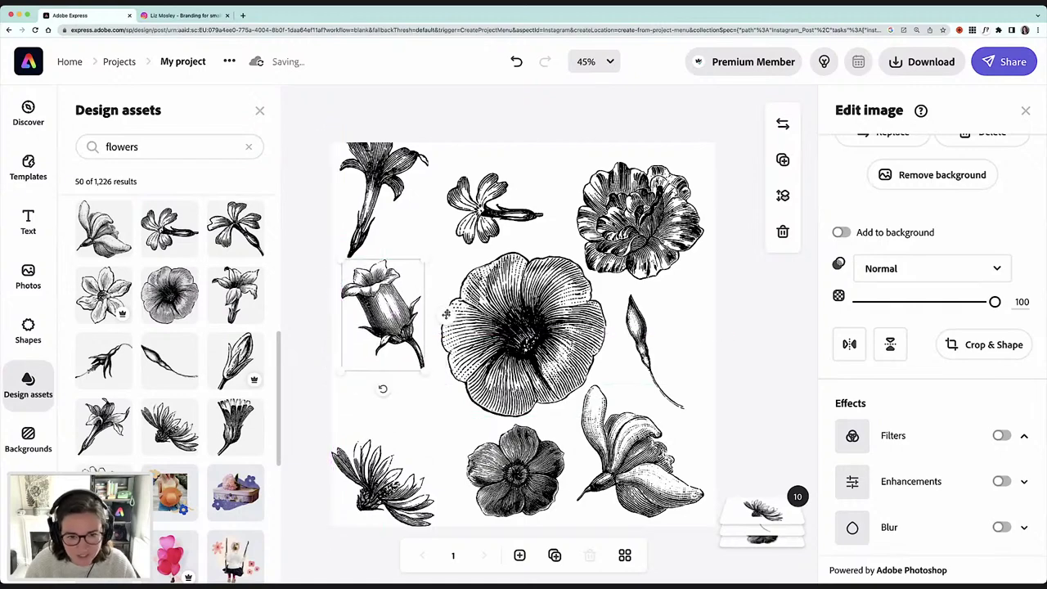
{"action": "left_click_drag", "start_coordinate": [485, 329], "coordinate": [472, 322]}
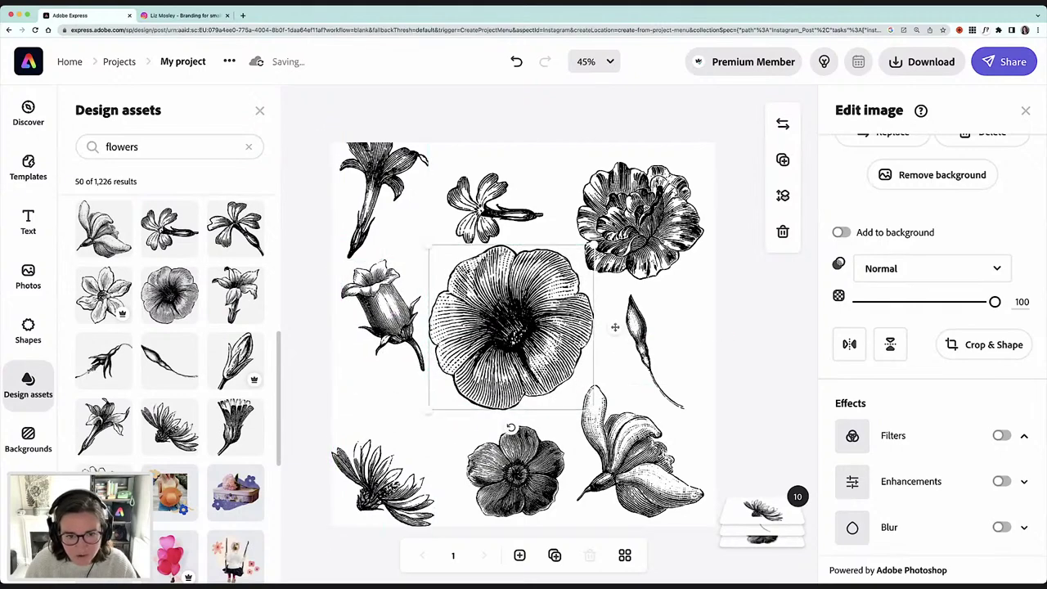
Raise and rotate the small top-centre flower, moving it slightly left
{"action": "left_click", "coordinate": [530, 200]}
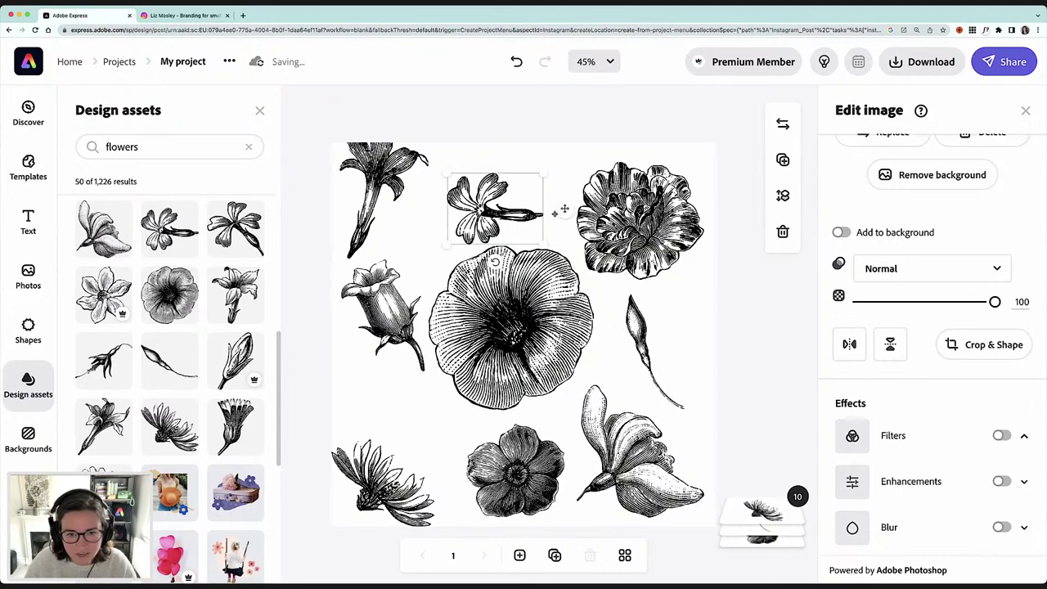
{"action": "left_click_drag", "start_coordinate": [481, 209], "coordinate": [480, 198]}
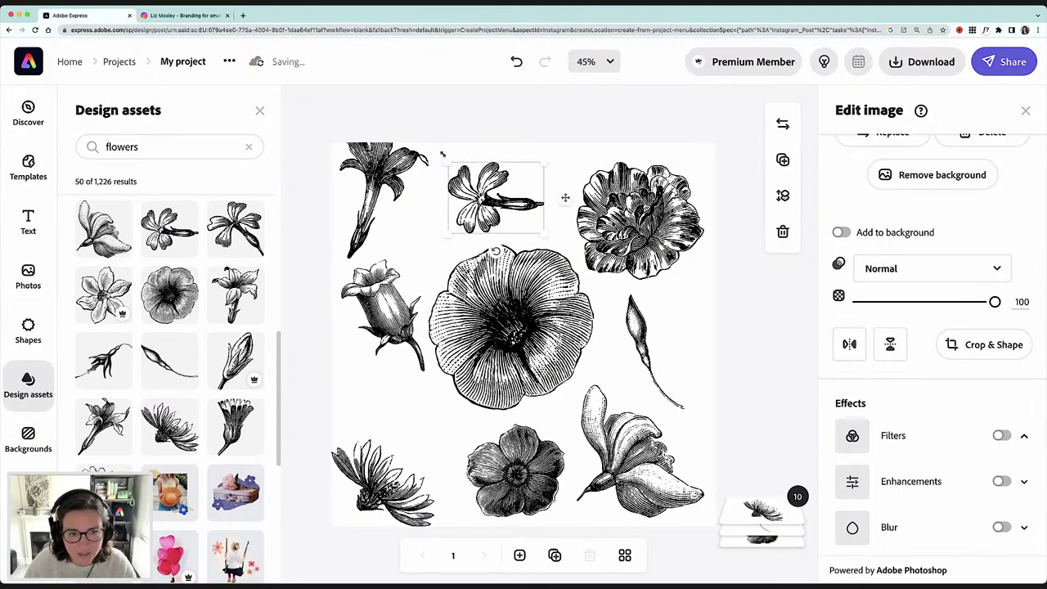
{"action": "mouse_move", "coordinate": [565, 197]}
{"action": "left_mouse_down"}
{"action": "mouse_move", "coordinate": [532, 197]}
{"action": "mouse_move", "coordinate": [563, 197]}
{"action": "left_mouse_up"}
{"action": "left_click_drag", "start_coordinate": [494, 252], "coordinate": [431, 123]}
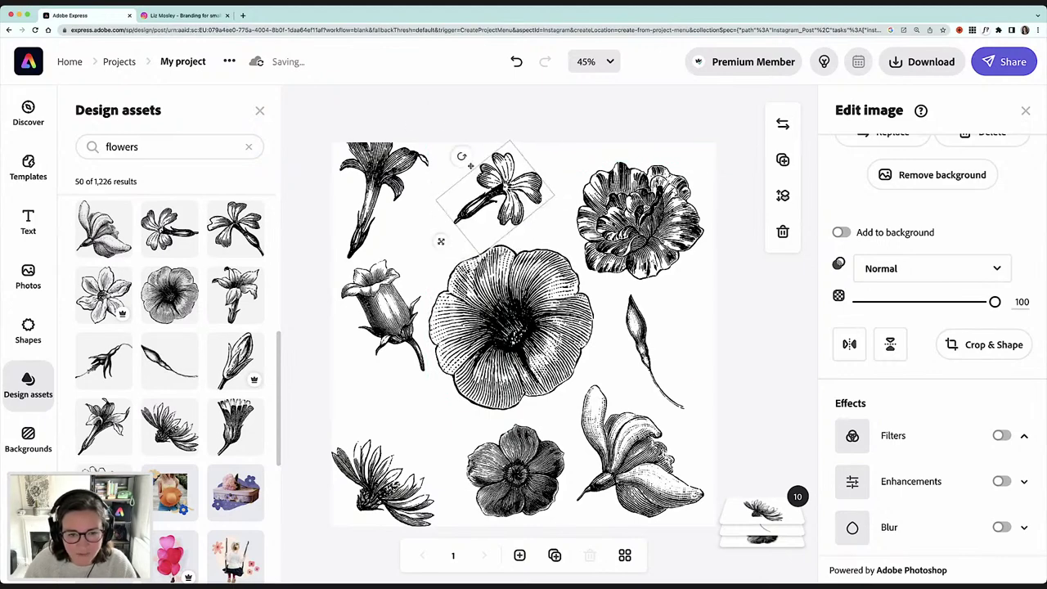
{"action": "left_click_drag", "start_coordinate": [496, 208], "coordinate": [468, 219]}
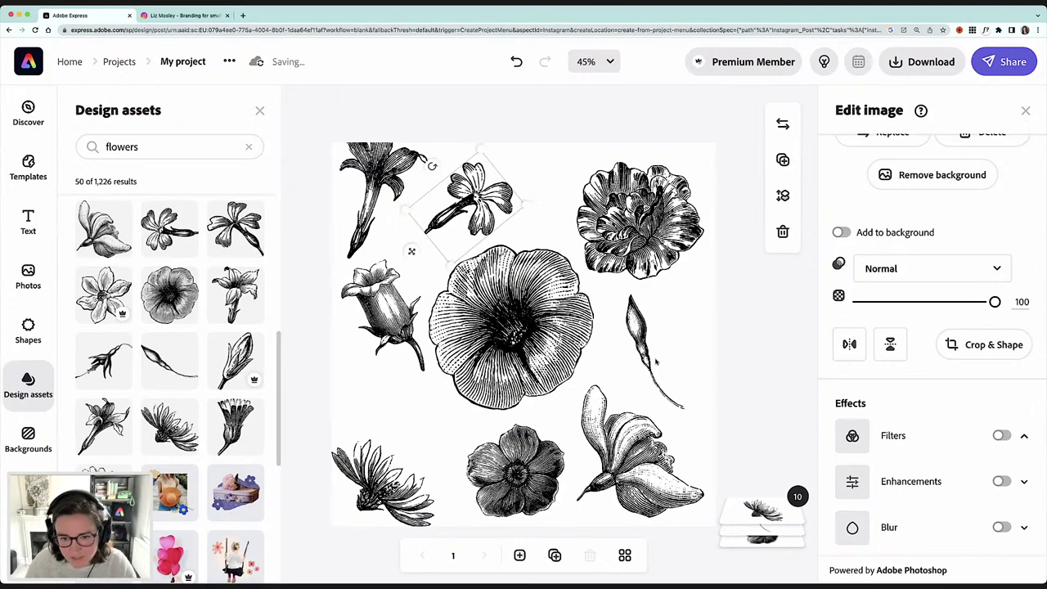
Reposition the stem bud, raise the magnolia, and move the carnation up to the top edge
{"action": "left_click_drag", "start_coordinate": [646, 360], "coordinate": [630, 350]}
{"action": "left_click", "coordinate": [654, 458]}
{"action": "left_click_drag", "start_coordinate": [654, 458], "coordinate": [665, 434]}
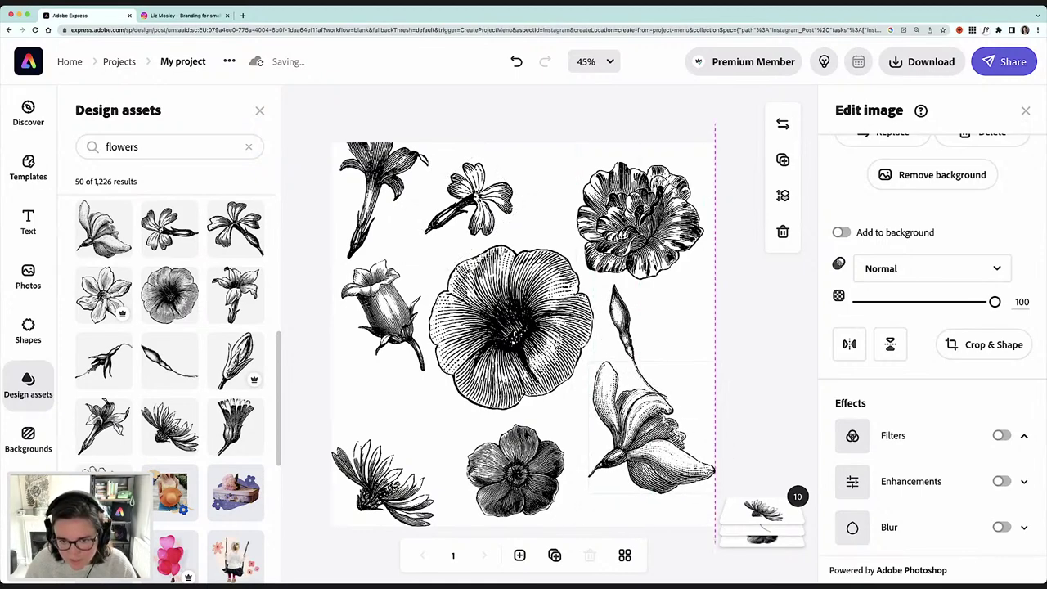
{"action": "left_click", "coordinate": [642, 266]}
{"action": "left_click_drag", "start_coordinate": [642, 257], "coordinate": [645, 224]}
{"action": "left_click_drag", "start_coordinate": [624, 325], "coordinate": [620, 300]}
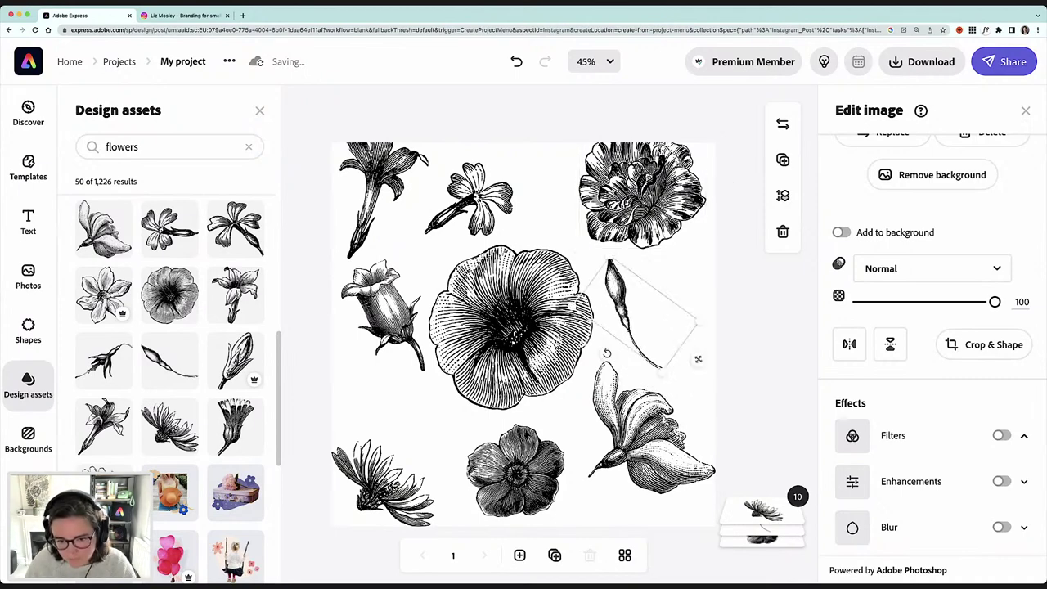
{"action": "left_click_drag", "start_coordinate": [598, 450], "coordinate": [597, 444]}
Shift and enlarge the dark round flower, then move the spiky flower up and enlarge it
{"action": "left_click_drag", "start_coordinate": [525, 468], "coordinate": [533, 468]}
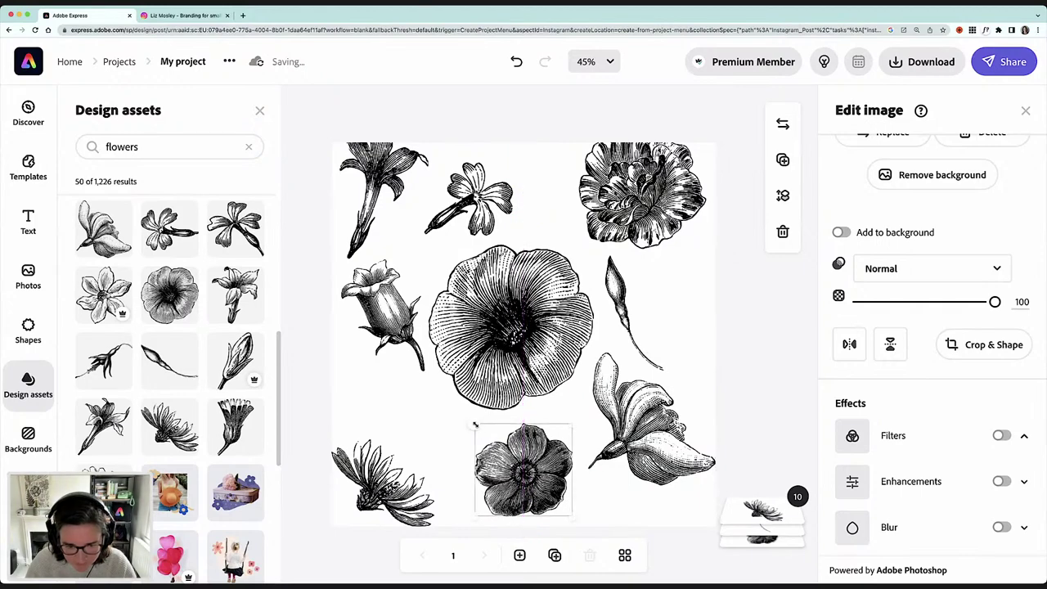
{"action": "left_click_drag", "start_coordinate": [474, 424], "coordinate": [468, 417]}
{"action": "left_click_drag", "start_coordinate": [384, 482], "coordinate": [400, 419]}
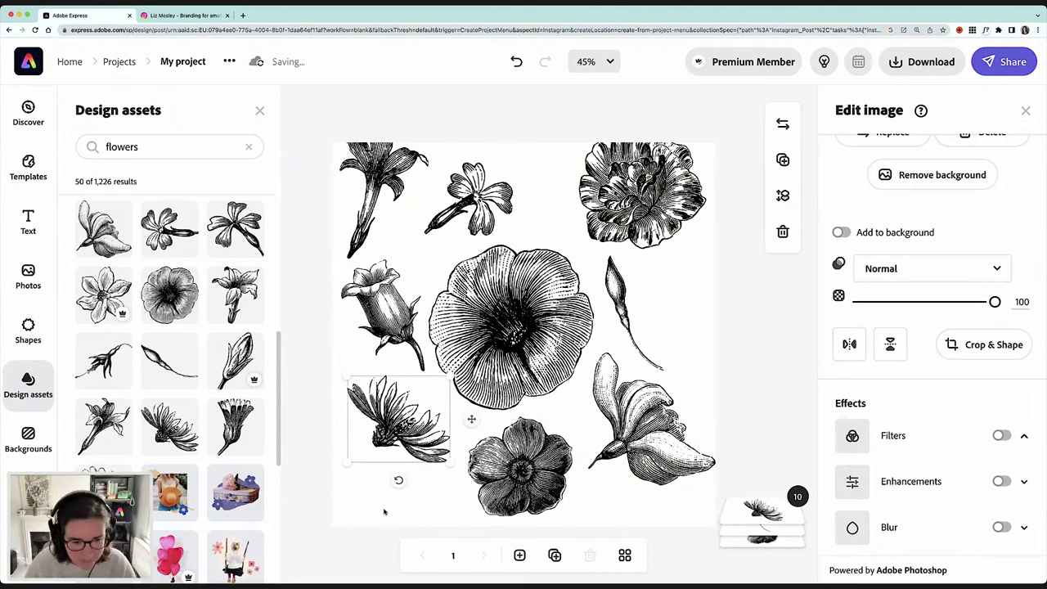
{"action": "left_click_drag", "start_coordinate": [348, 377], "coordinate": [341, 371]}
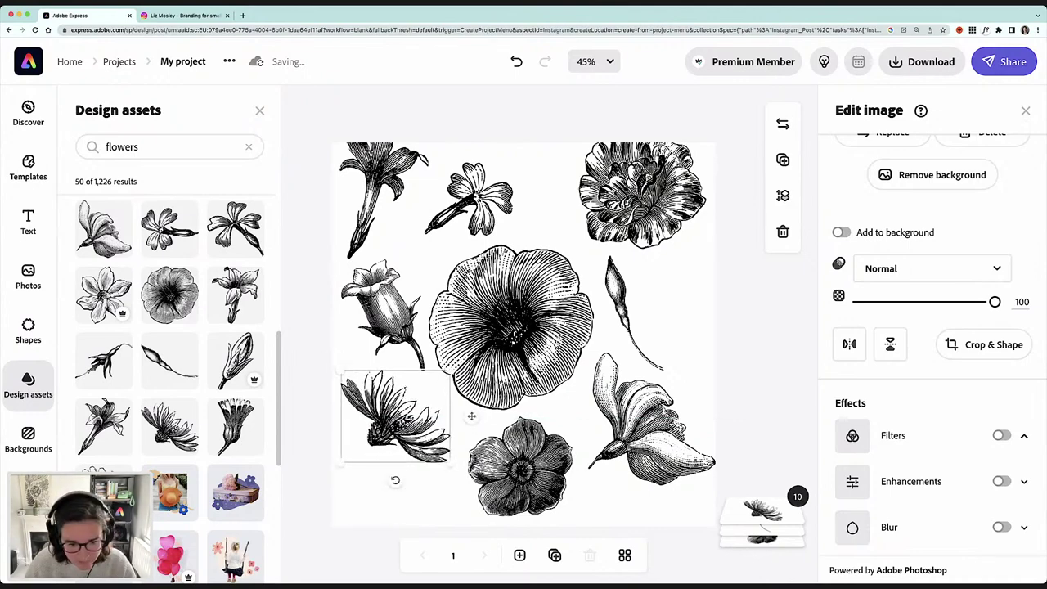
{"action": "left_click_drag", "start_coordinate": [451, 466], "coordinate": [459, 473]}
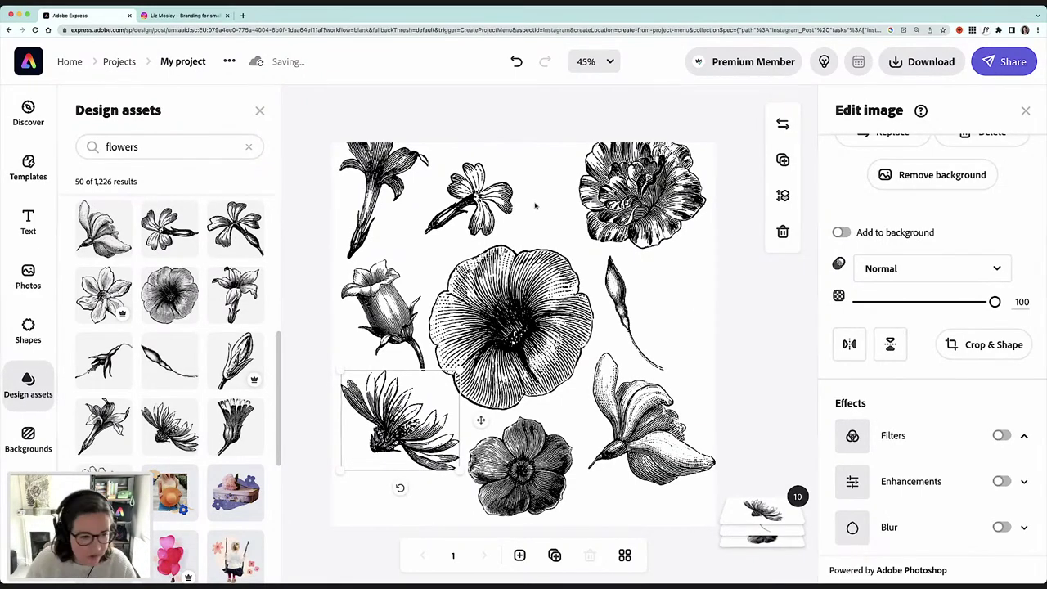
Add a fuchsia drawing beside the bud, shrink it and tilt it about 60 degrees
{"action": "left_click", "coordinate": [103, 362]}
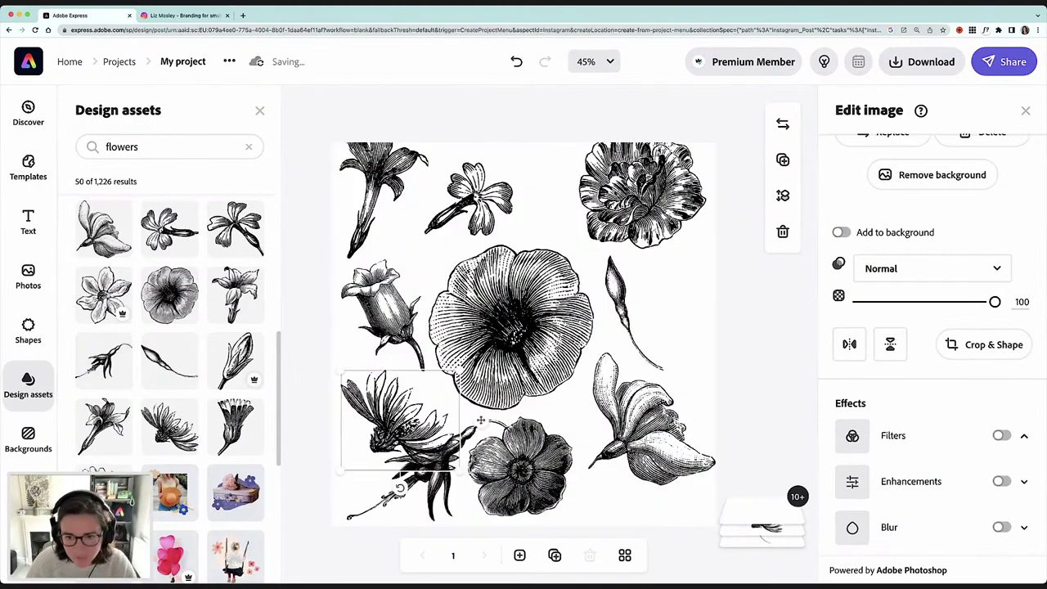
{"action": "mouse_move", "coordinate": [480, 420]}
{"action": "left_mouse_down"}
{"action": "mouse_move", "coordinate": [532, 467]}
{"action": "mouse_move", "coordinate": [720, 311]}
{"action": "mouse_move", "coordinate": [726, 288]}
{"action": "left_mouse_up"}
{"action": "mouse_move", "coordinate": [759, 250]}
{"action": "left_mouse_down"}
{"action": "mouse_move", "coordinate": [697, 270]}
{"action": "mouse_move", "coordinate": [675, 307]}
{"action": "left_mouse_up"}
{"action": "mouse_move", "coordinate": [662, 355]}
{"action": "left_mouse_down"}
{"action": "mouse_move", "coordinate": [707, 325]}
{"action": "mouse_move", "coordinate": [713, 342]}
{"action": "mouse_move", "coordinate": [683, 383]}
{"action": "left_mouse_up"}
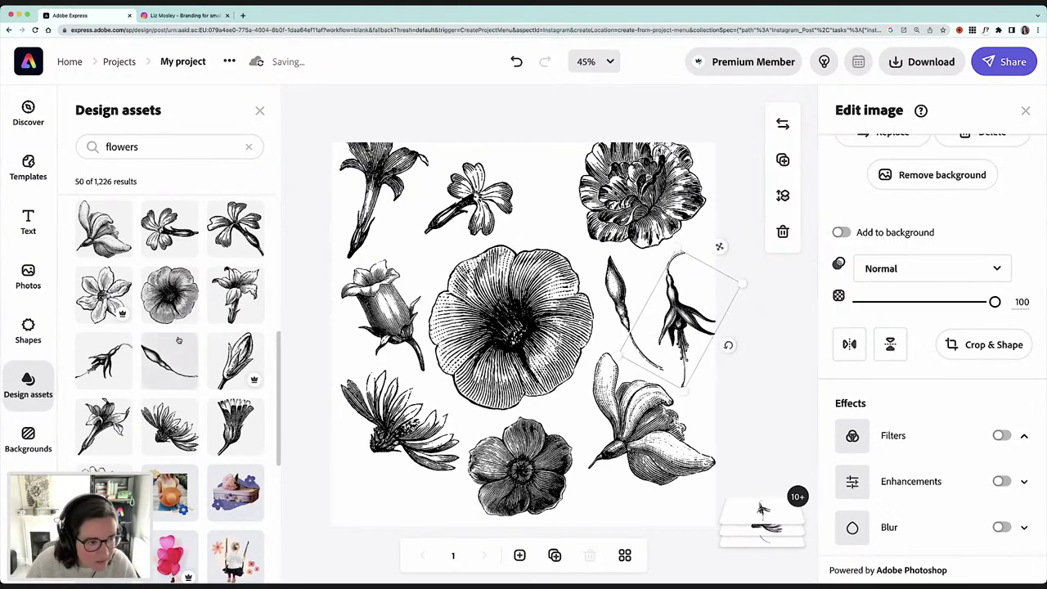
Add a bellflower drawing, shrink it and give it a slight clockwise tilt
{"action": "scroll", "coordinate": [174, 345], "scroll_direction": "up", "scroll_amount": 5}
{"action": "scroll", "coordinate": [179, 337], "scroll_direction": "up", "scroll_amount": 1}
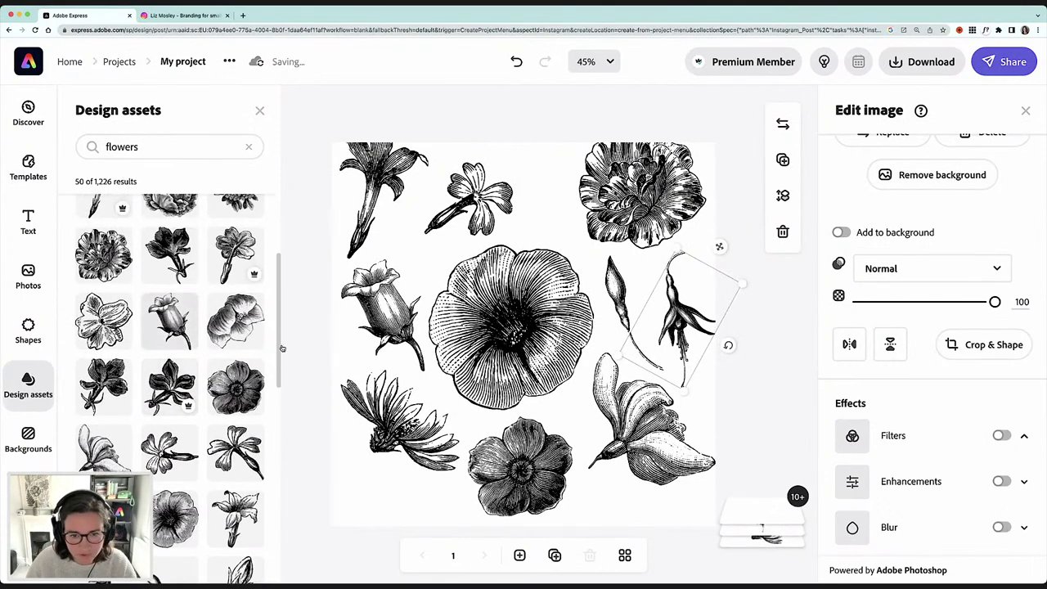
{"action": "left_click_drag", "start_coordinate": [480, 406], "coordinate": [496, 413]}
{"action": "left_click", "coordinate": [568, 388]}
{"action": "left_click_drag", "start_coordinate": [582, 410], "coordinate": [561, 199]}
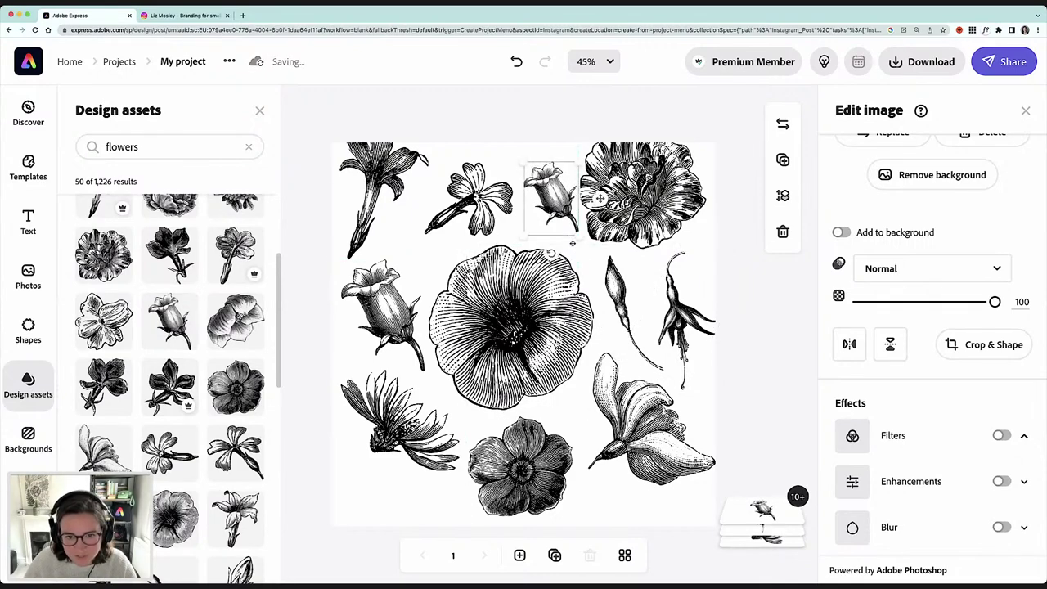
{"action": "left_click_drag", "start_coordinate": [550, 253], "coordinate": [520, 249]}
{"action": "mouse_move", "coordinate": [555, 200]}
{"action": "left_mouse_down"}
{"action": "mouse_move", "coordinate": [583, 222]}
{"action": "mouse_move", "coordinate": [545, 200]}
{"action": "mouse_move", "coordinate": [546, 189]}
{"action": "left_mouse_up"}
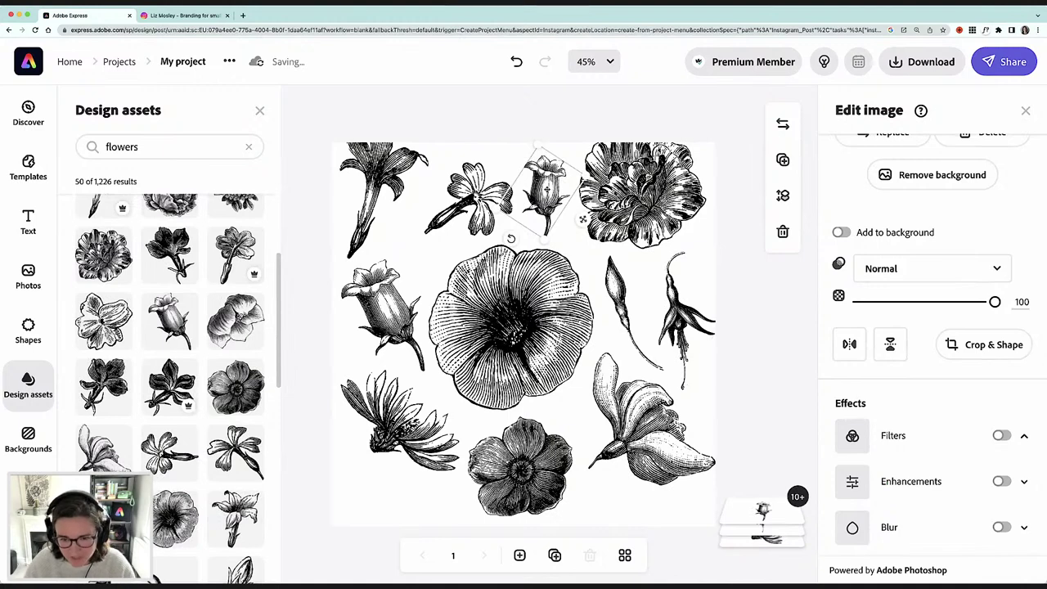
Nudge the magnolia slightly left and tilt the small flower near the page top
{"action": "mouse_move", "coordinate": [621, 415]}
{"action": "left_mouse_down"}
{"action": "mouse_move", "coordinate": [639, 420]}
{"action": "mouse_move", "coordinate": [632, 424]}
{"action": "left_mouse_up"}
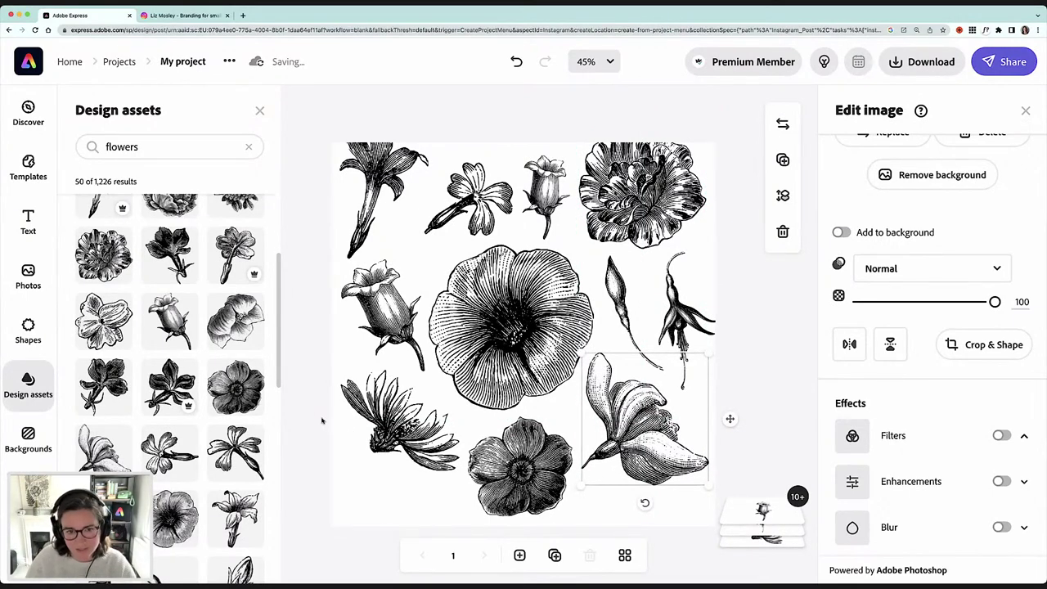
{"action": "left_click", "coordinate": [470, 196]}
{"action": "left_click_drag", "start_coordinate": [468, 260], "coordinate": [425, 166]}
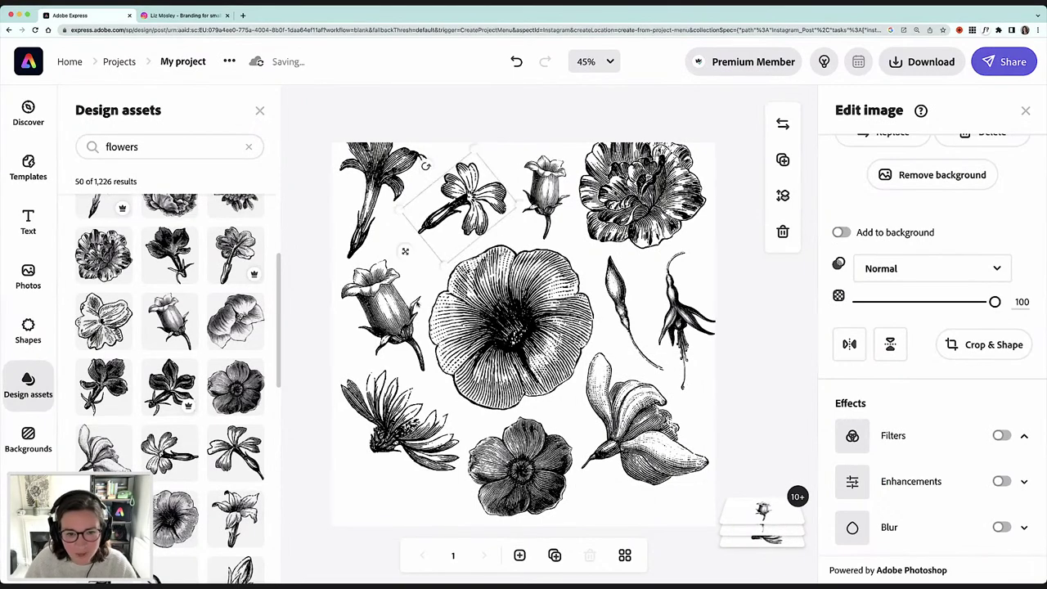
Apply the first Bold colour palette, giving the page a mustard-yellow background
{"action": "left_click", "coordinate": [312, 321]}
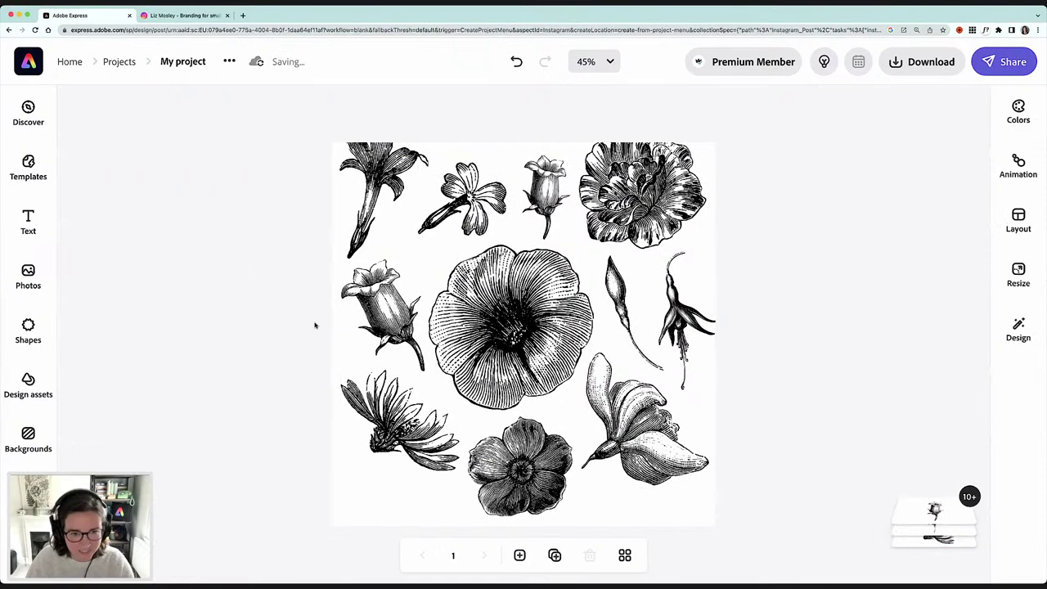
{"action": "left_click", "coordinate": [347, 349]}
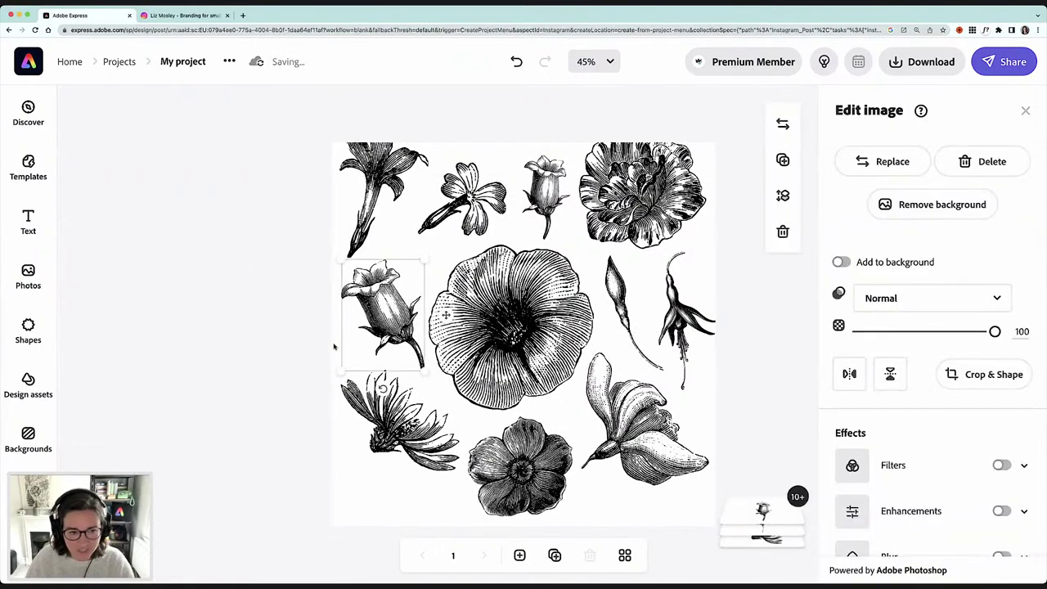
{"action": "left_click", "coordinate": [335, 346]}
{"action": "left_click", "coordinate": [931, 190]}
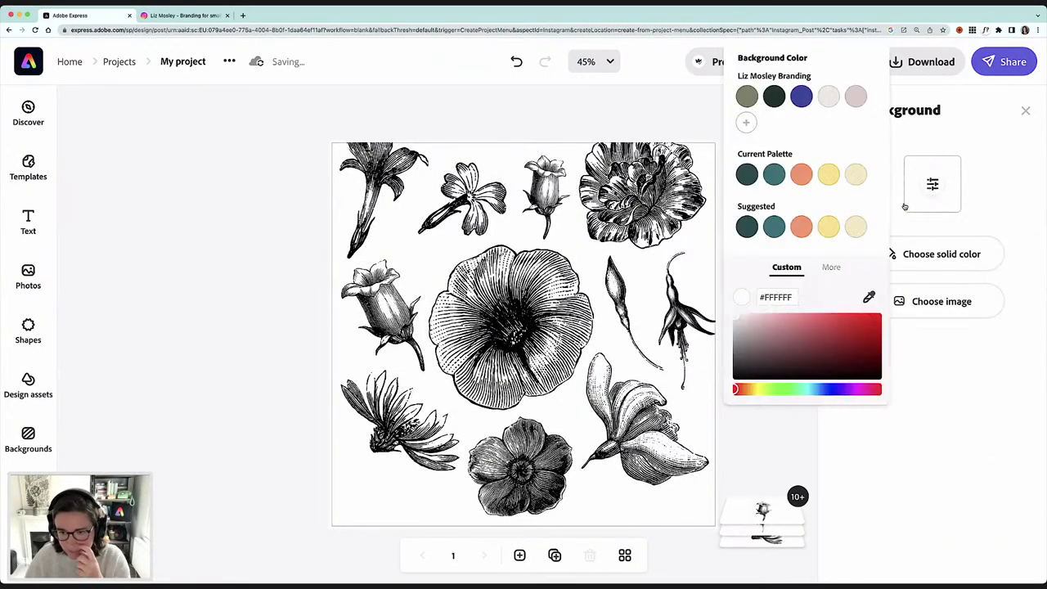
{"action": "left_click", "coordinate": [697, 139]}
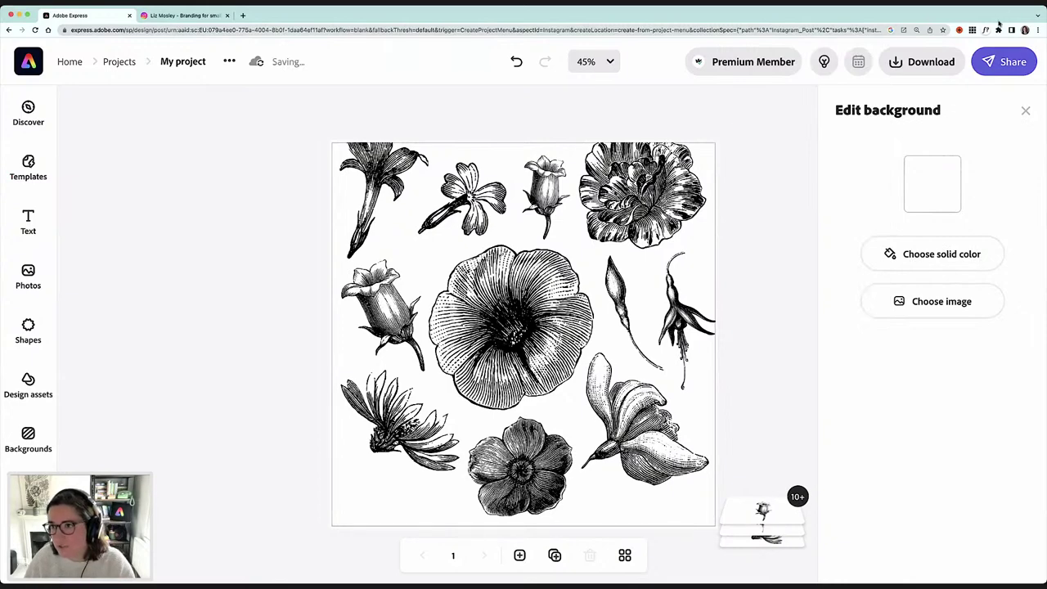
{"action": "left_click", "coordinate": [1025, 111]}
{"action": "left_click", "coordinate": [1018, 112]}
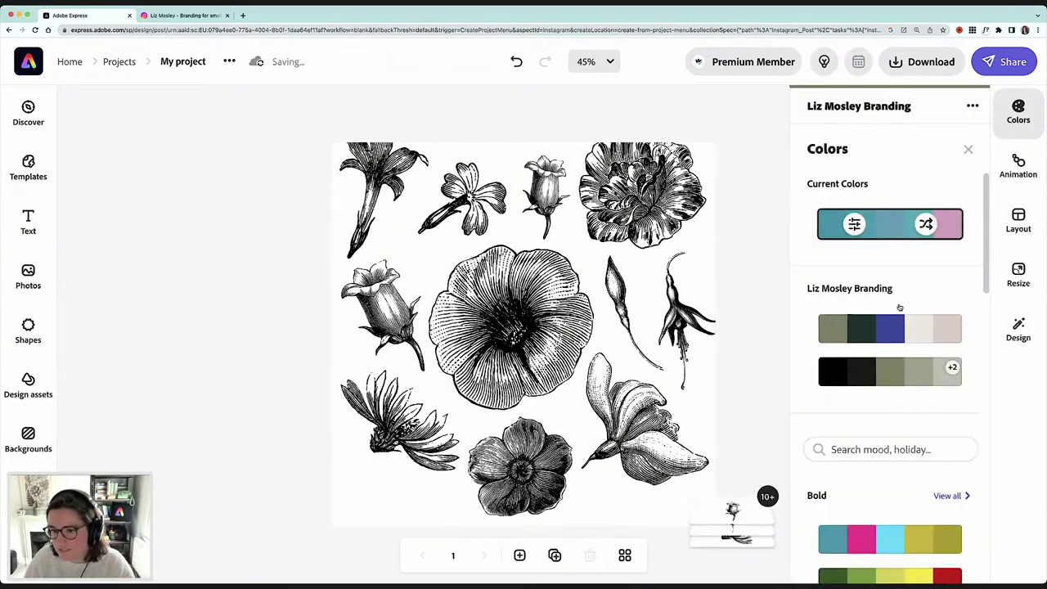
{"action": "scroll", "coordinate": [875, 381], "scroll_direction": "down", "scroll_amount": 5}
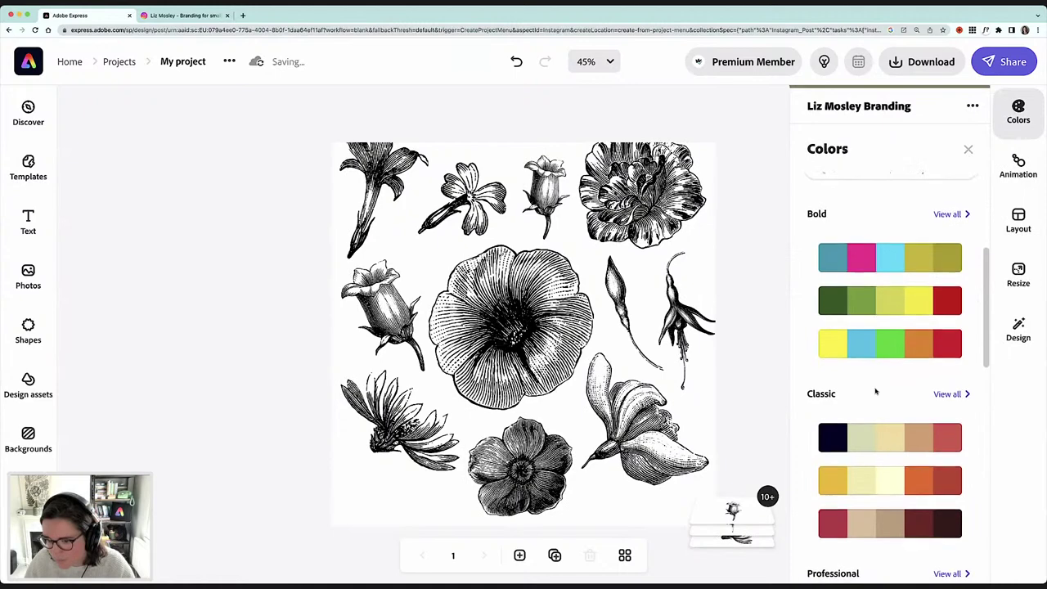
{"action": "scroll", "coordinate": [876, 393], "scroll_direction": "up", "scroll_amount": 1}
{"action": "scroll", "coordinate": [875, 392], "scroll_direction": "up", "scroll_amount": 1}
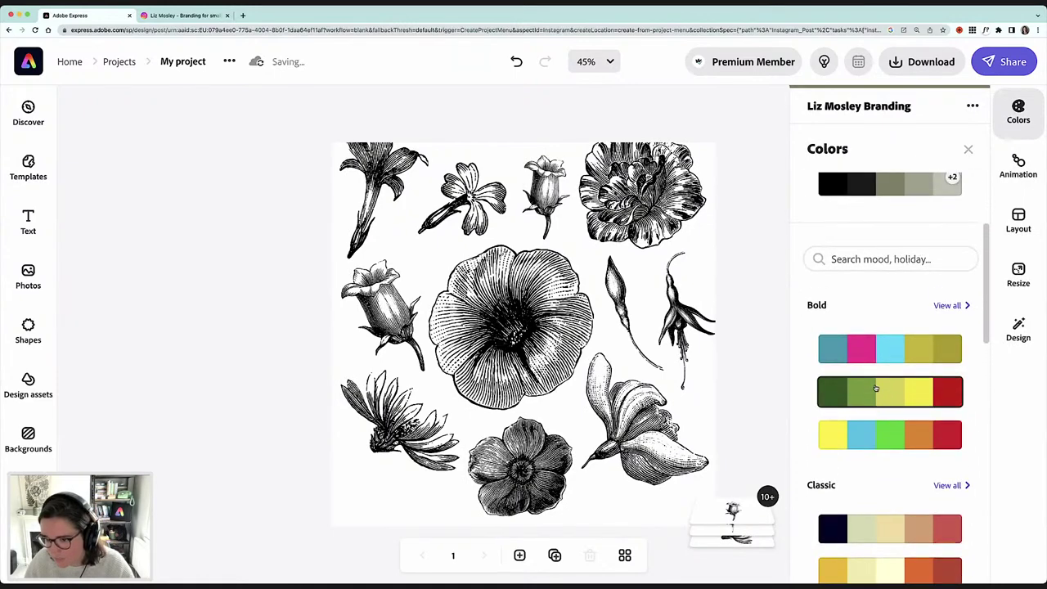
{"action": "left_click", "coordinate": [881, 352]}
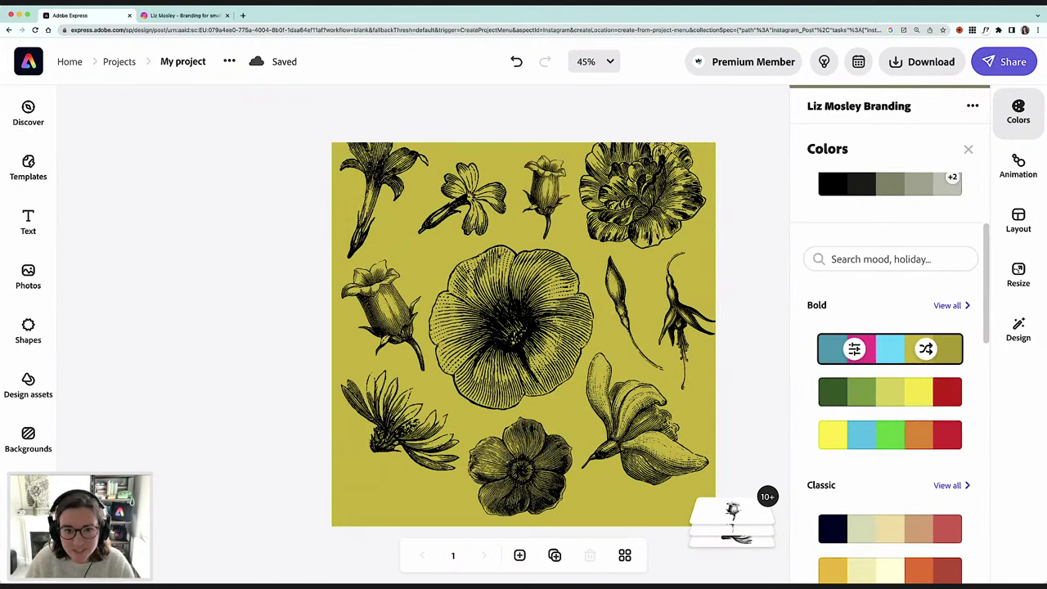
Add another flower from the 'flowers' results, shrink it and move it into the top gap
{"action": "left_click", "coordinate": [32, 384]}
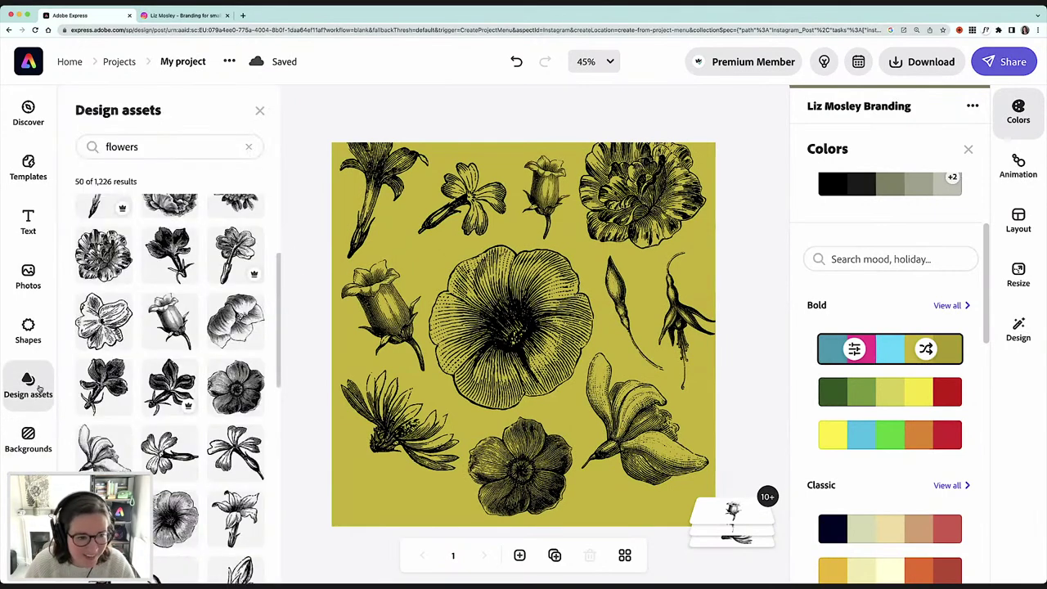
{"action": "left_click", "coordinate": [507, 196]}
{"action": "left_click", "coordinate": [818, 491]}
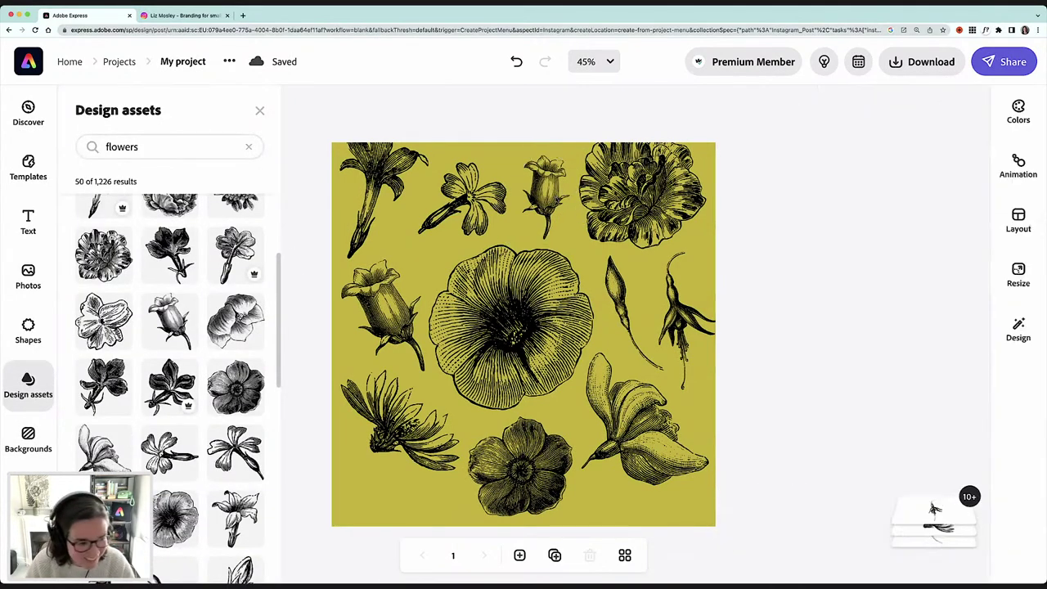
{"action": "scroll", "coordinate": [137, 394], "scroll_direction": "up", "scroll_amount": 3}
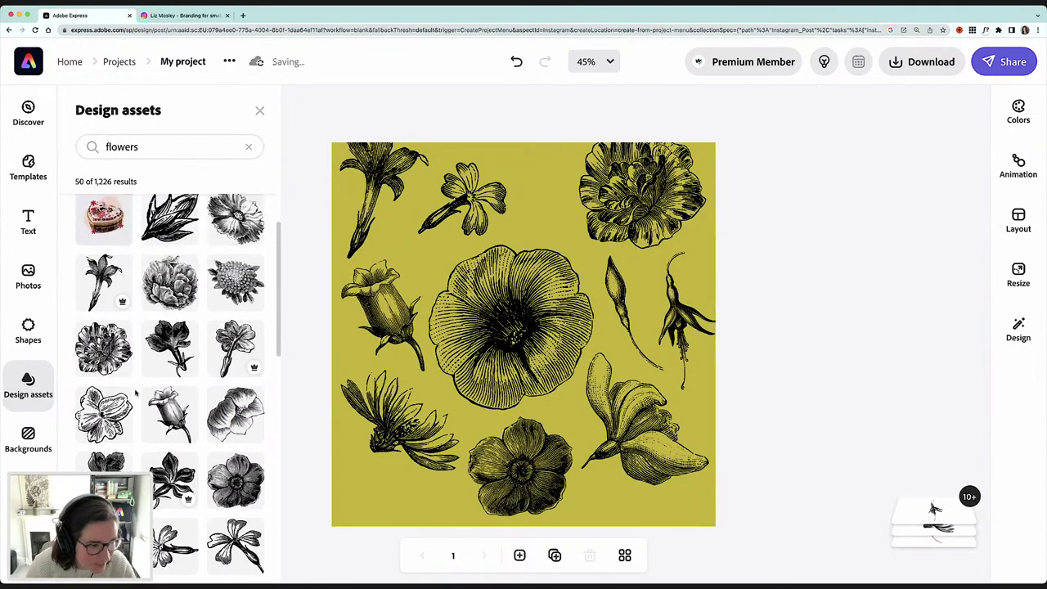
{"action": "scroll", "coordinate": [137, 394], "scroll_direction": "up", "scroll_amount": 1}
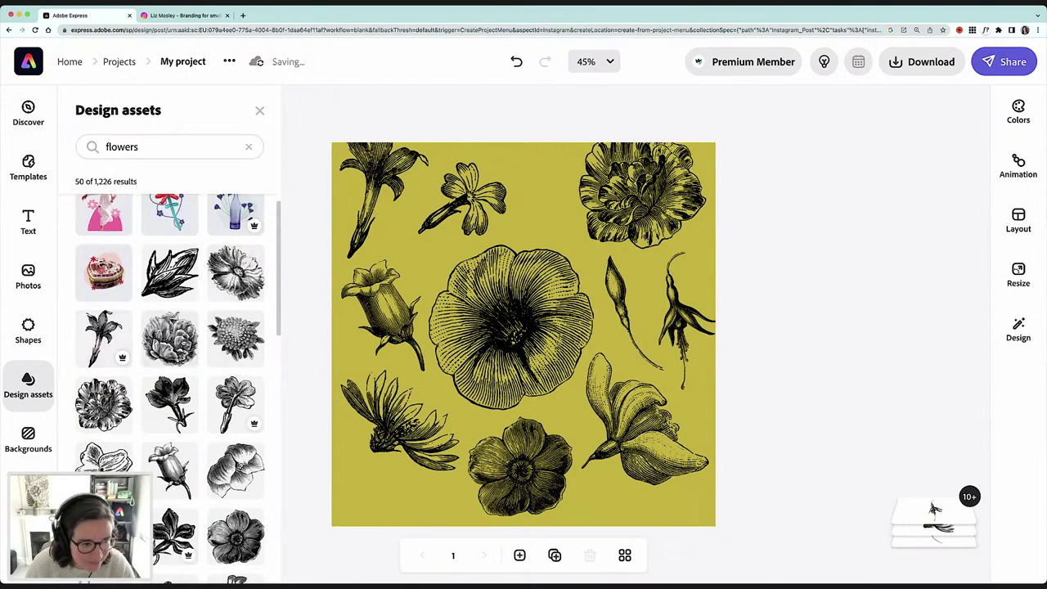
{"action": "scroll", "coordinate": [218, 362], "scroll_direction": "down", "scroll_amount": 1}
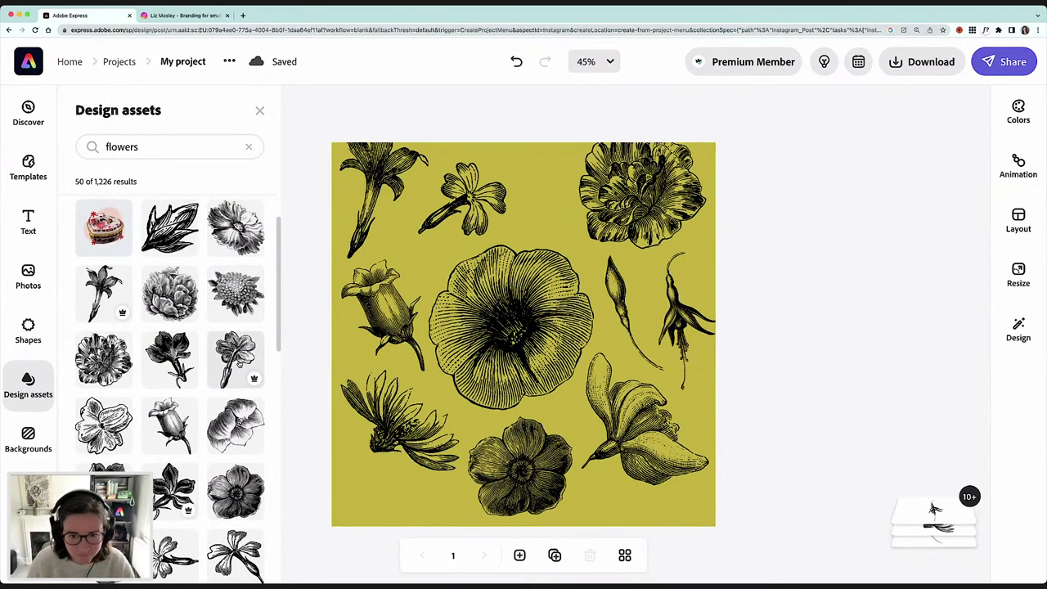
{"action": "left_click", "coordinate": [239, 363]}
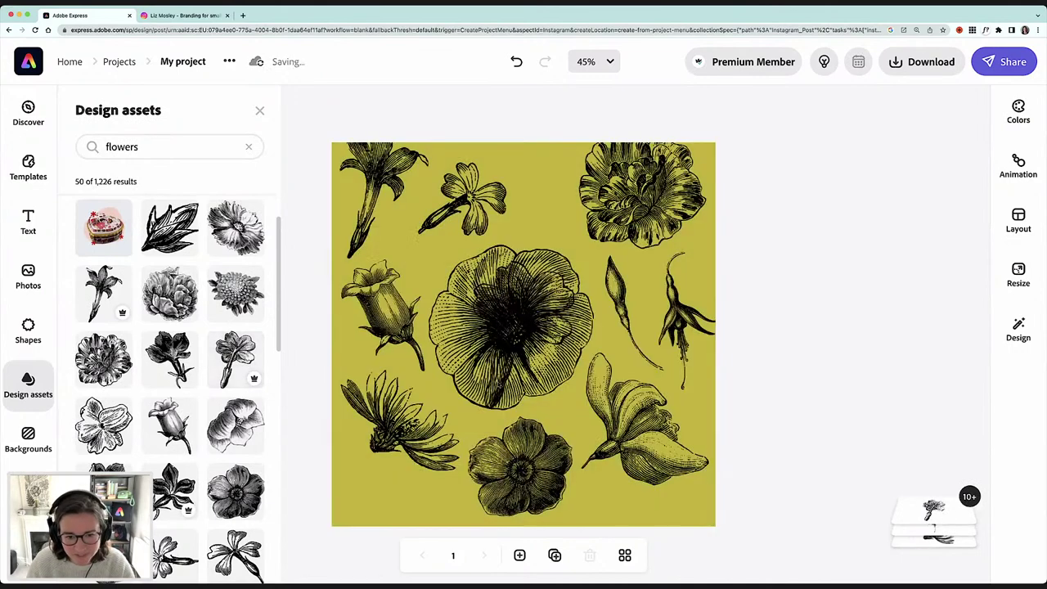
{"action": "left_click_drag", "start_coordinate": [575, 408], "coordinate": [535, 350]}
{"action": "left_click_drag", "start_coordinate": [504, 304], "coordinate": [590, 196]}
Add a solid circle from Shapes, shrink it to a small dot and set it to 45% opacity
{"action": "left_click", "coordinate": [27, 331]}
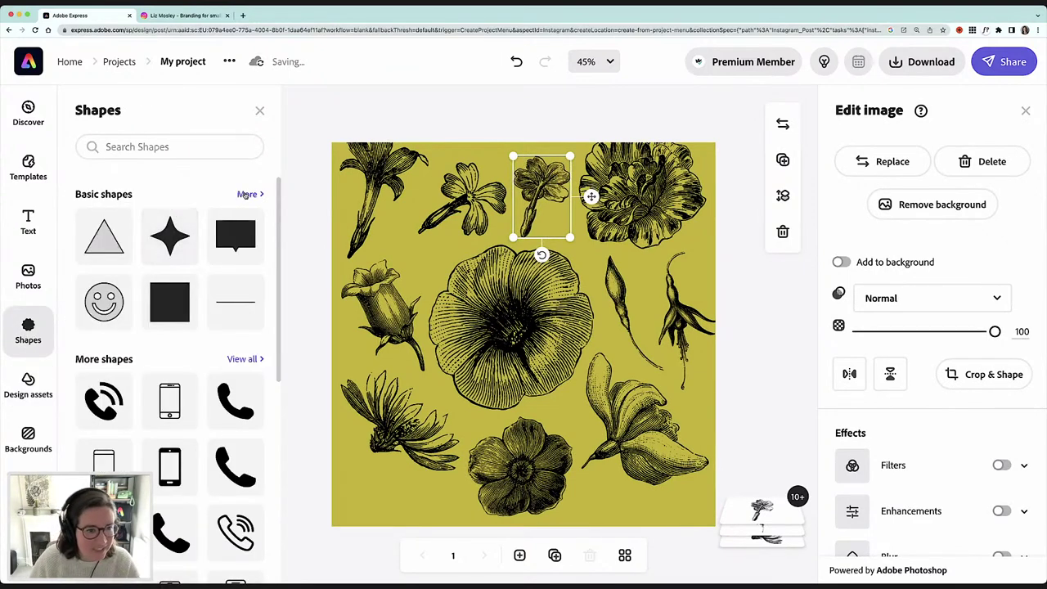
{"action": "left_click", "coordinate": [245, 194]}
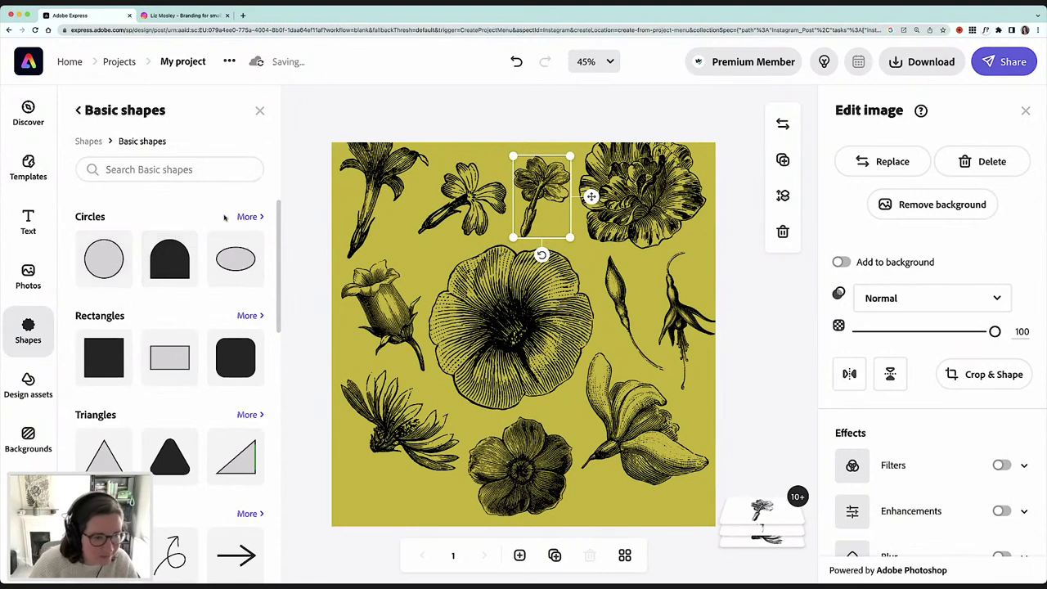
{"action": "left_click", "coordinate": [245, 218]}
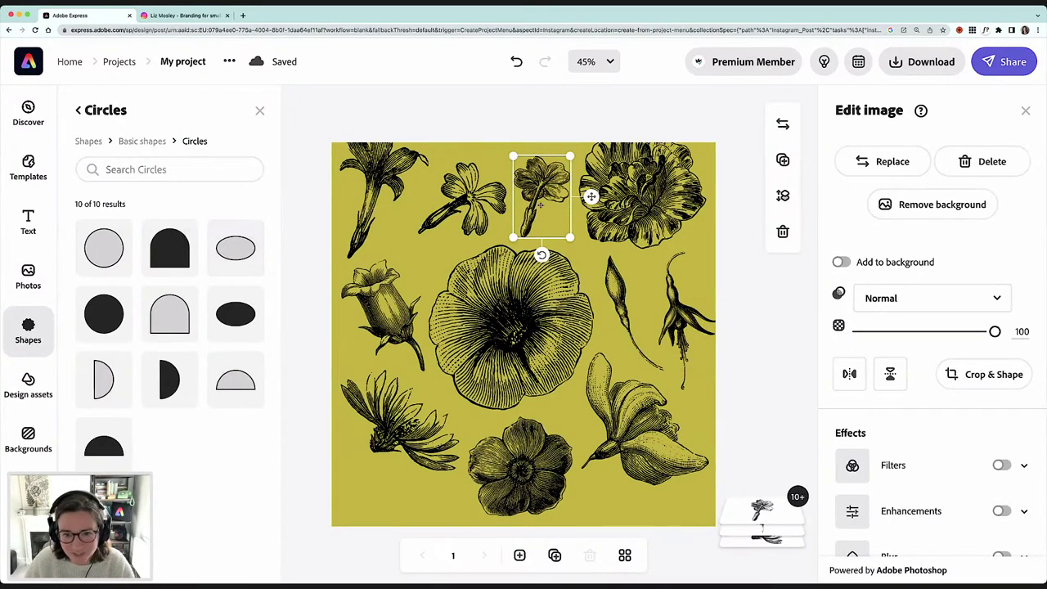
{"action": "left_click", "coordinate": [90, 315]}
{"action": "left_click", "coordinate": [541, 316]}
{"action": "left_click_drag", "start_coordinate": [574, 402], "coordinate": [441, 269]}
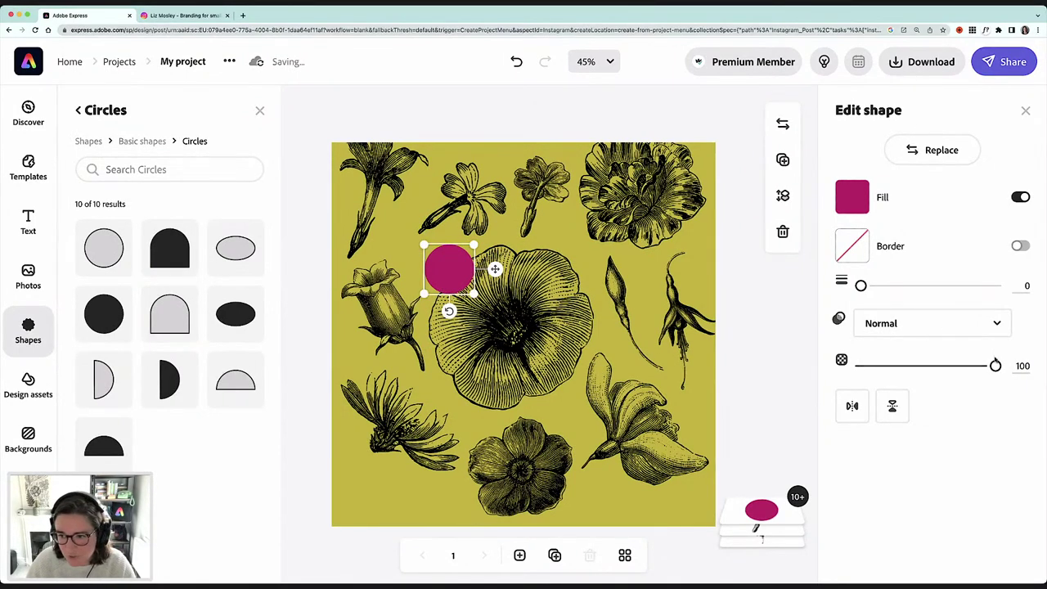
{"action": "left_click_drag", "start_coordinate": [995, 366], "coordinate": [916, 367]}
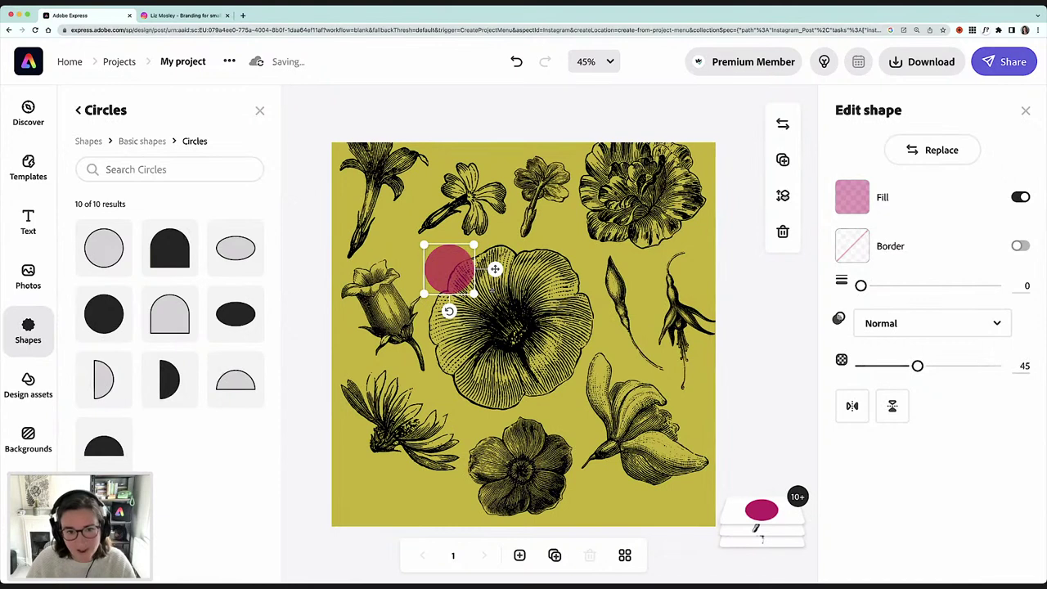
Duplicate the circle, colour the copy light blue, and place and shrink it lower down
{"action": "key", "text": "super+d"}
{"action": "left_click_drag", "start_coordinate": [451, 288], "coordinate": [597, 222]}
{"action": "left_click", "coordinate": [854, 198]}
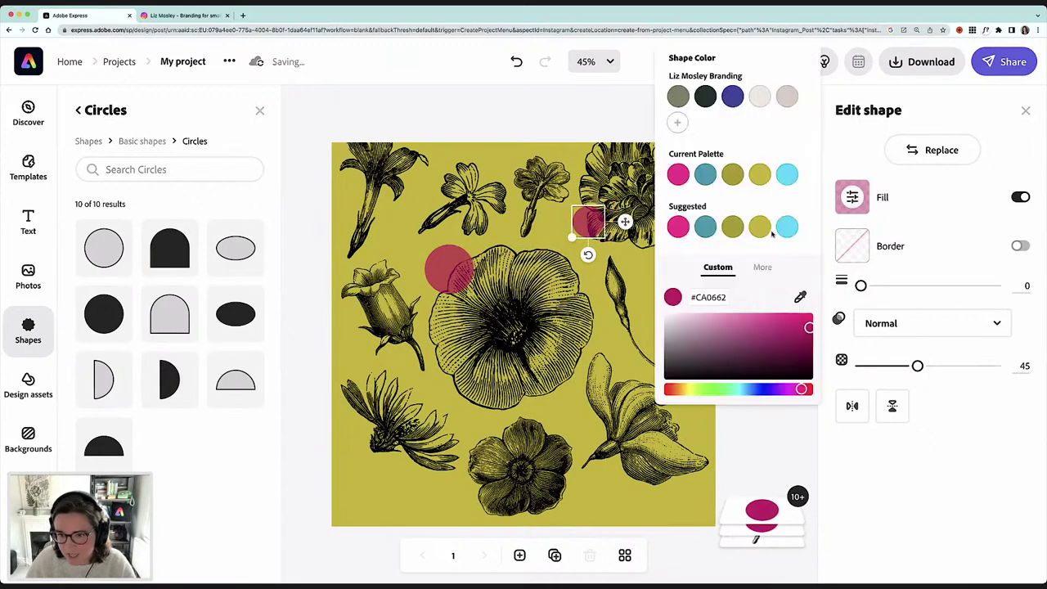
{"action": "left_click", "coordinate": [787, 228]}
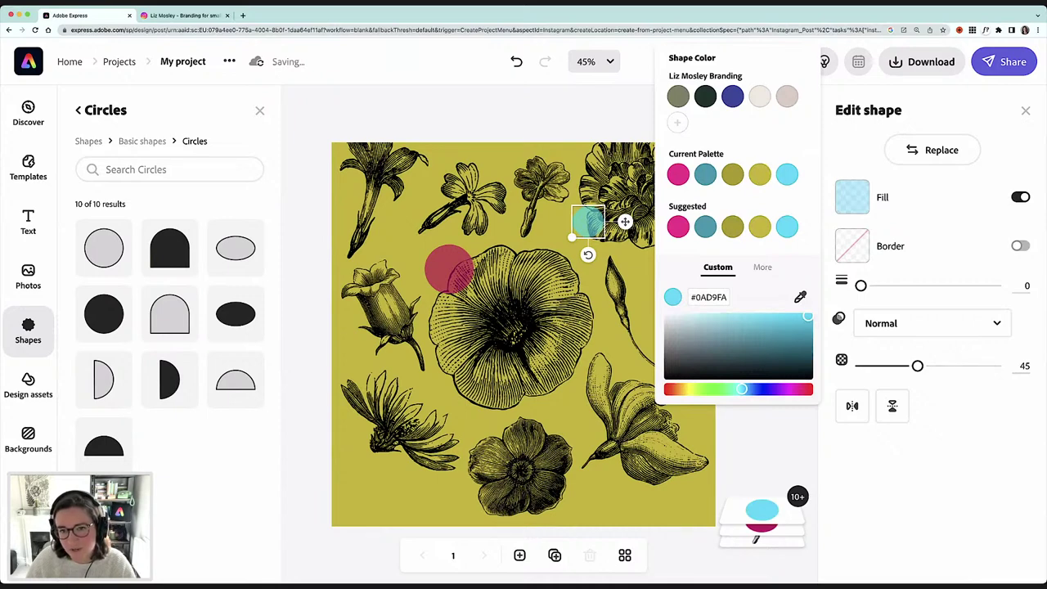
{"action": "left_click", "coordinate": [545, 109]}
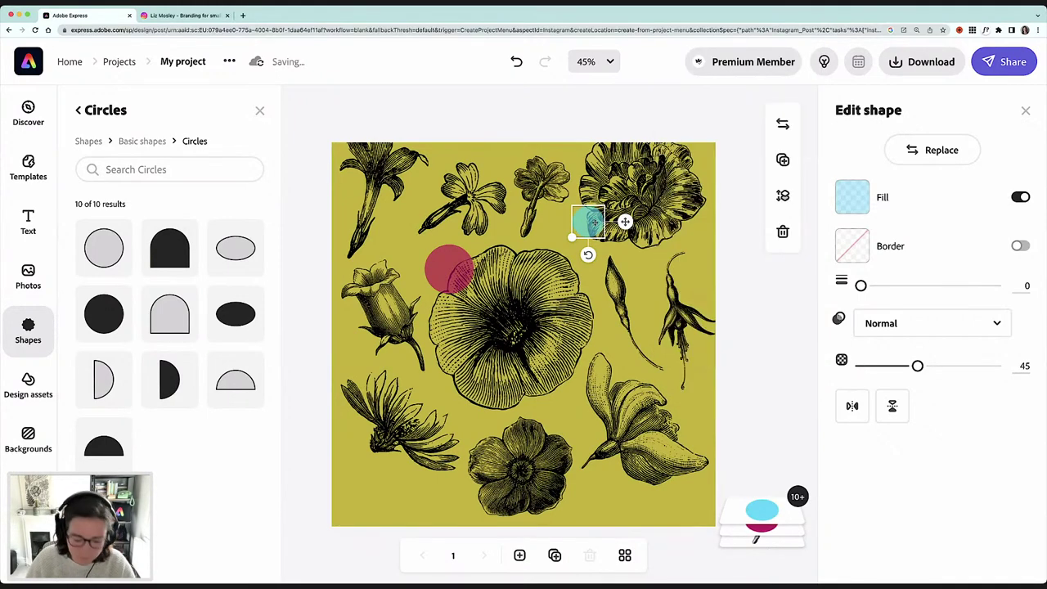
{"action": "left_click_drag", "start_coordinate": [594, 223], "coordinate": [547, 441]}
{"action": "left_click_drag", "start_coordinate": [590, 415], "coordinate": [614, 407]}
{"action": "left_click_drag", "start_coordinate": [568, 374], "coordinate": [583, 403]}
Recolour the blue circle to a deep red
{"action": "left_click", "coordinate": [852, 197]}
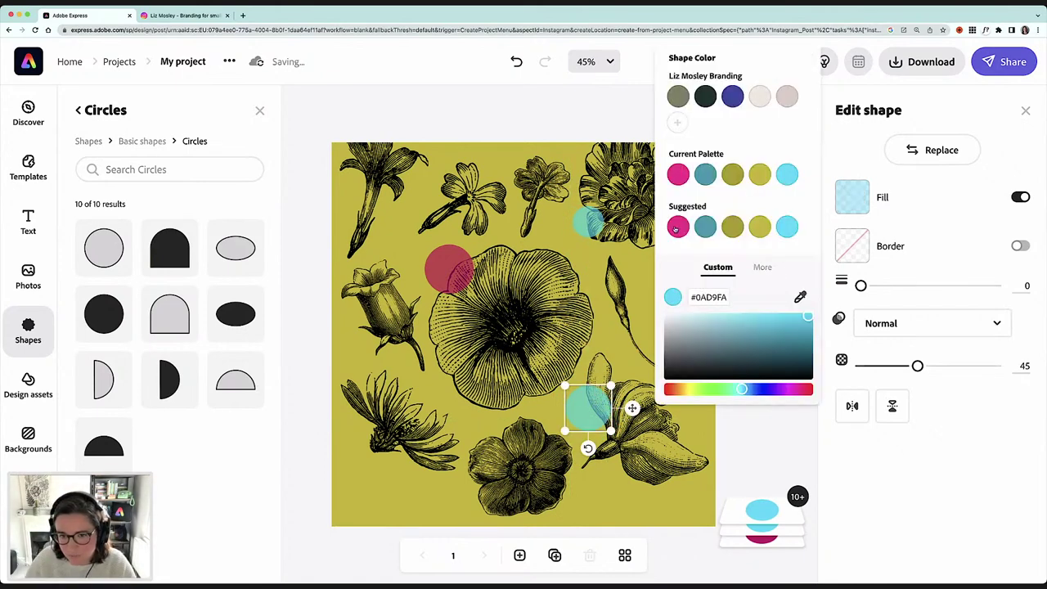
{"action": "left_click", "coordinate": [677, 227]}
{"action": "left_click", "coordinate": [799, 341]}
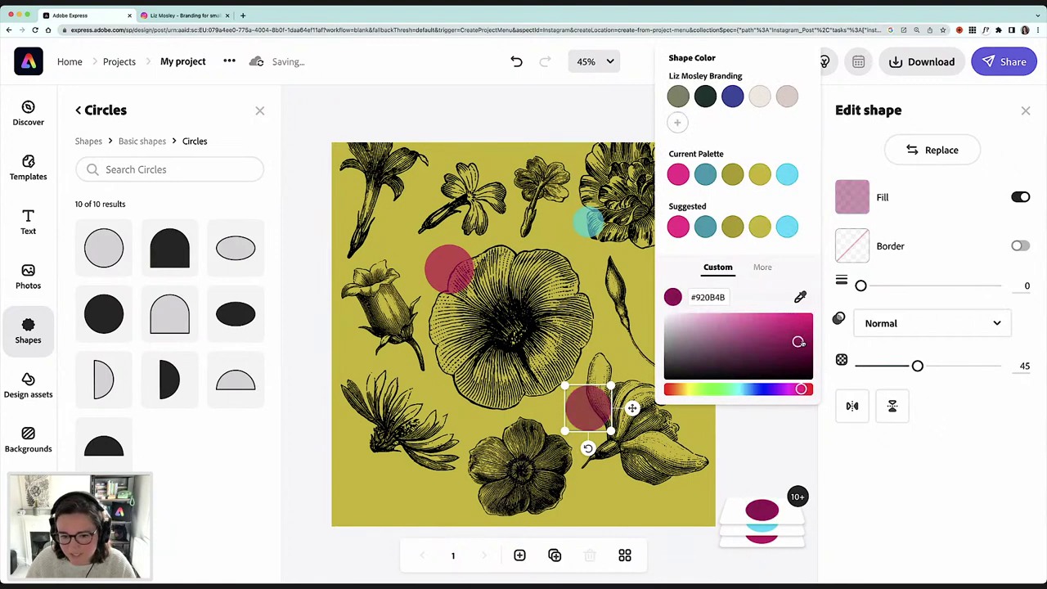
{"action": "left_click", "coordinate": [504, 111]}
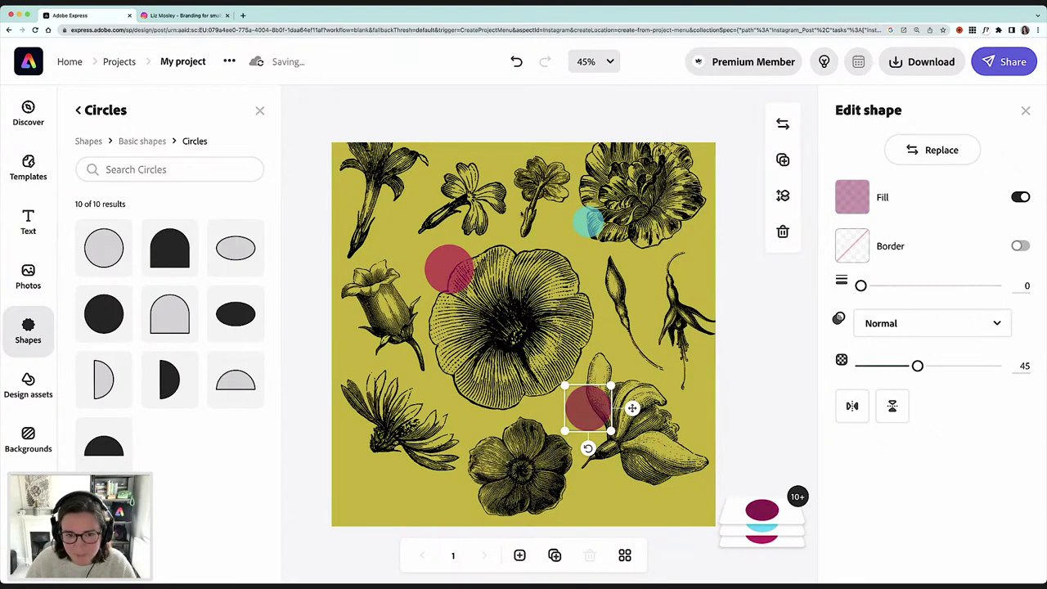
Nudge the small top-centre flower up and tilt it slightly clockwise
{"action": "left_click", "coordinate": [516, 213]}
{"action": "left_click_drag", "start_coordinate": [531, 214], "coordinate": [533, 208]}
{"action": "left_click_drag", "start_coordinate": [545, 249], "coordinate": [551, 250]}
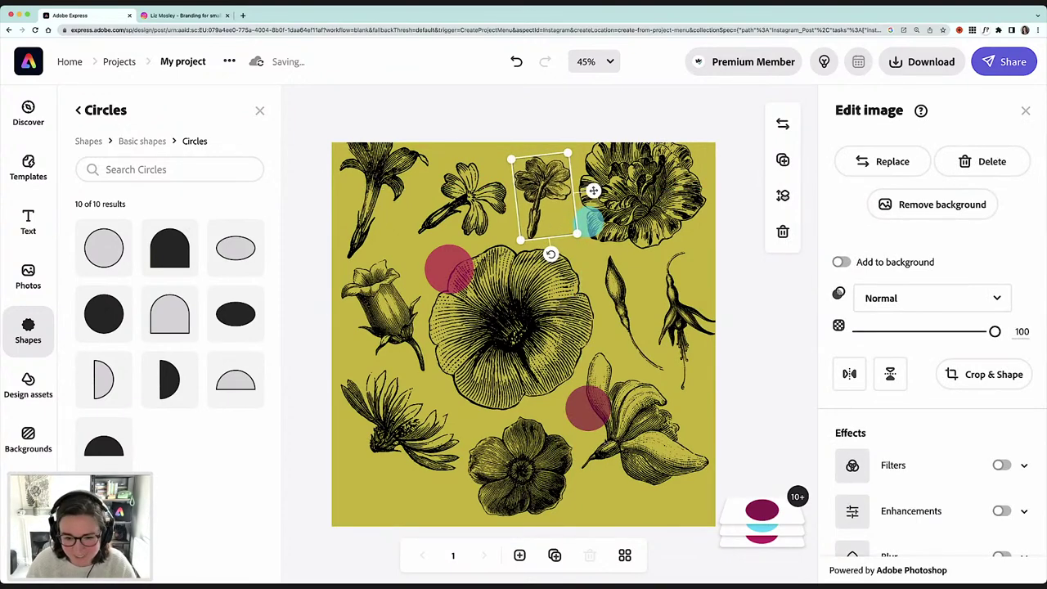
Duplicate the red circle, make the copy hot pink and place it over the lower-left flower
{"action": "left_click", "coordinate": [587, 418]}
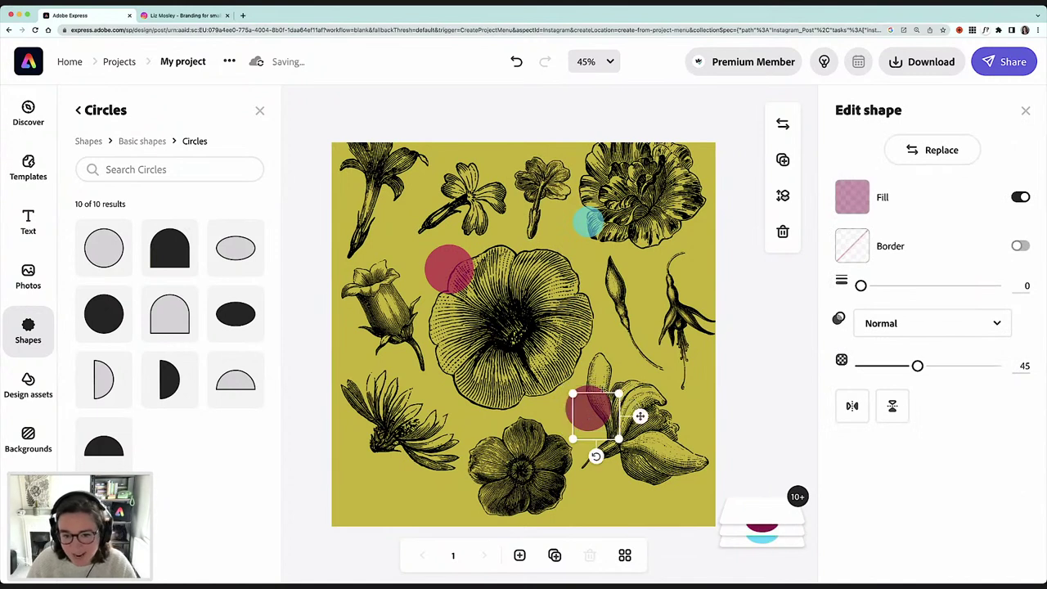
{"action": "key", "text": "super+d"}
{"action": "left_click_drag", "start_coordinate": [586, 419], "coordinate": [666, 291]}
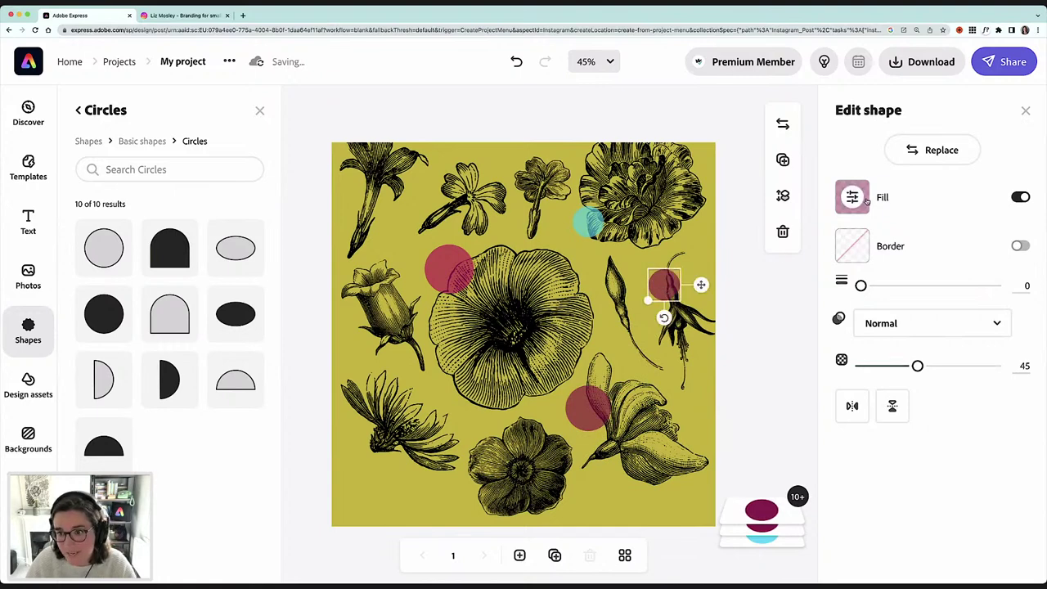
{"action": "left_click", "coordinate": [852, 198]}
{"action": "left_click_drag", "start_coordinate": [798, 319], "coordinate": [792, 318]}
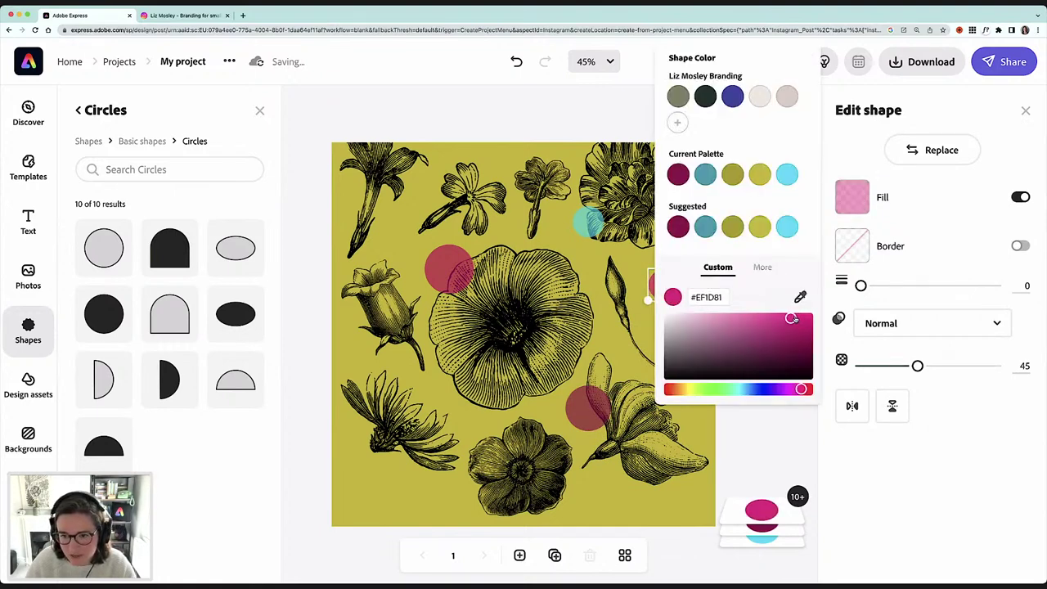
{"action": "left_click", "coordinate": [579, 141]}
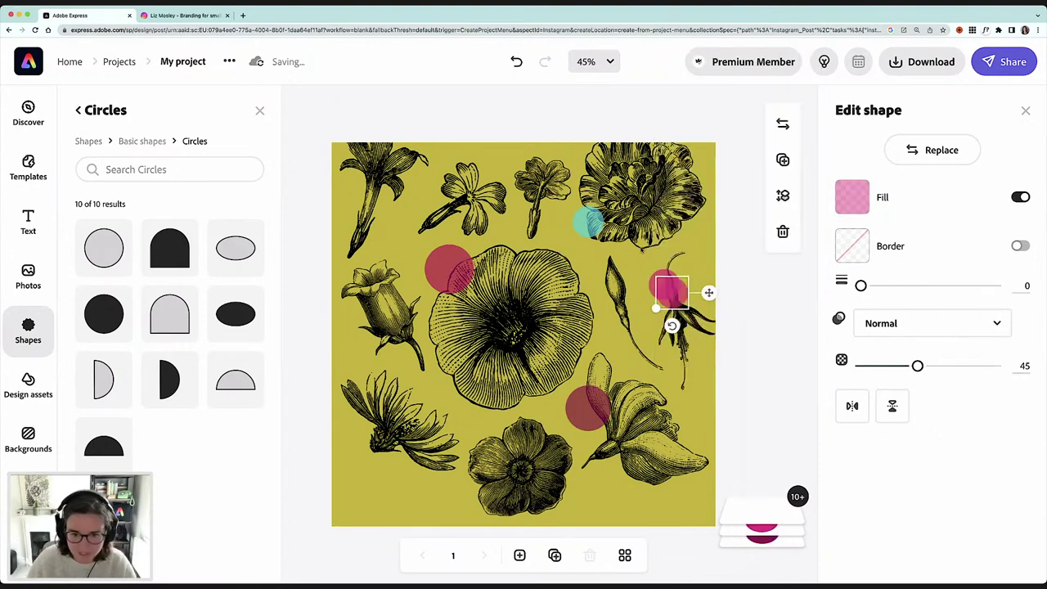
{"action": "left_click_drag", "start_coordinate": [663, 285], "coordinate": [353, 434]}
{"action": "left_click_drag", "start_coordinate": [405, 413], "coordinate": [419, 412]}
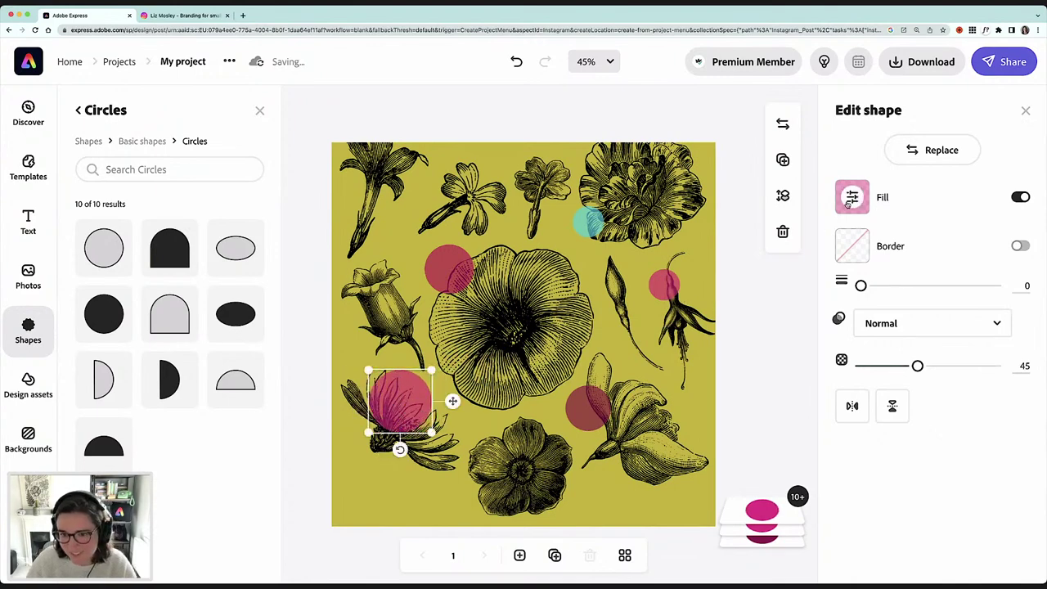
Turn the lower-left circle teal and nudge it onto the flower
{"action": "left_click", "coordinate": [855, 199]}
{"action": "left_click", "coordinate": [677, 201]}
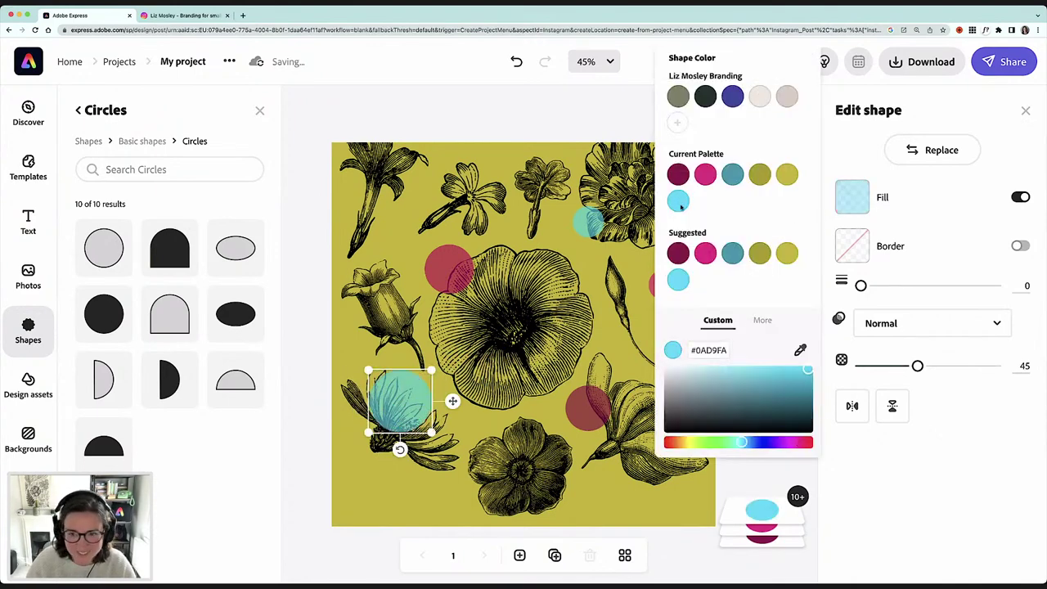
{"action": "left_click", "coordinate": [733, 176]}
{"action": "left_click", "coordinate": [435, 123]}
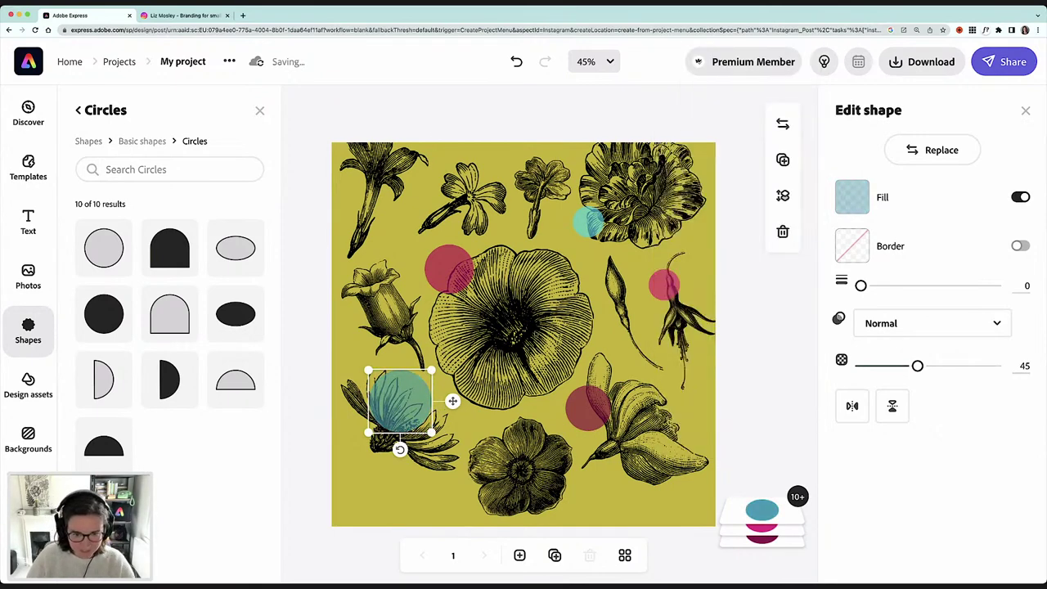
{"action": "left_click_drag", "start_coordinate": [405, 407], "coordinate": [449, 258]}
Duplicate the teal circle onto other flowers and recolour a small copy pink
{"action": "key", "text": "super+d"}
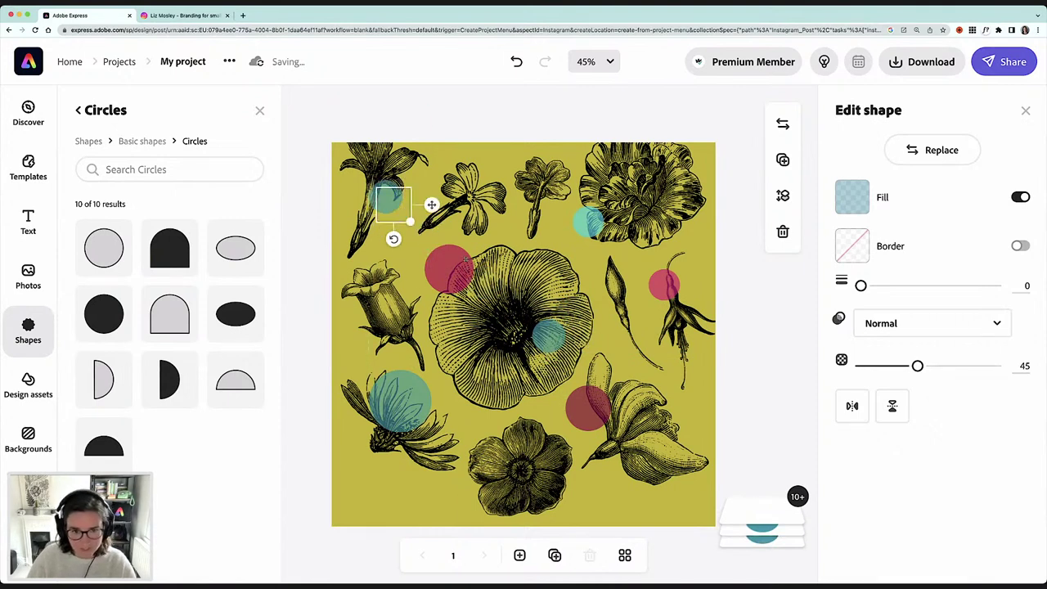
{"action": "key", "text": "super+d"}
{"action": "left_click_drag", "start_coordinate": [388, 200], "coordinate": [508, 185]}
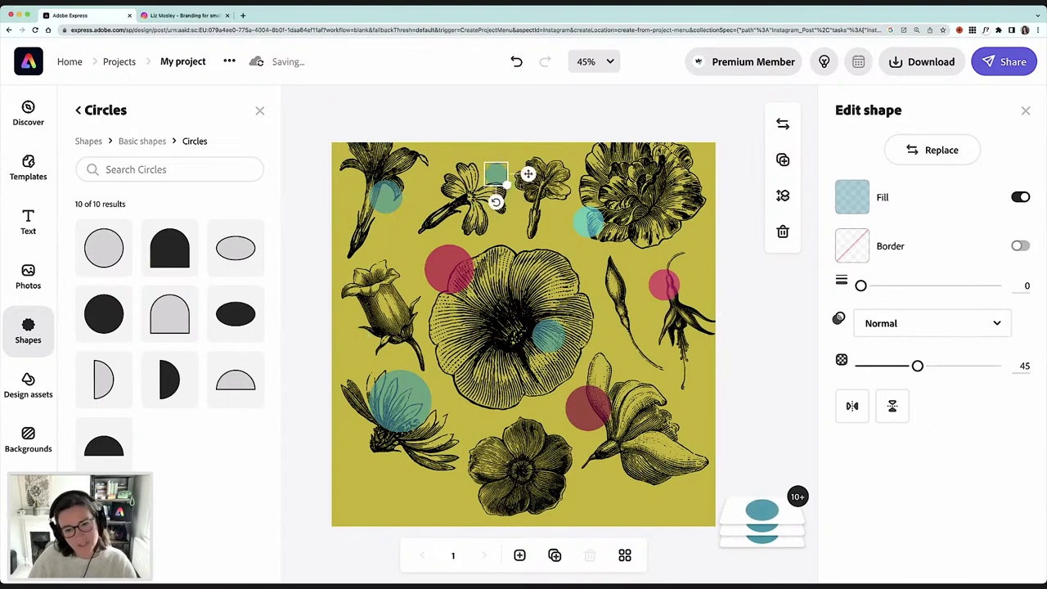
{"action": "left_click", "coordinate": [851, 197]}
{"action": "left_click", "coordinate": [705, 174]}
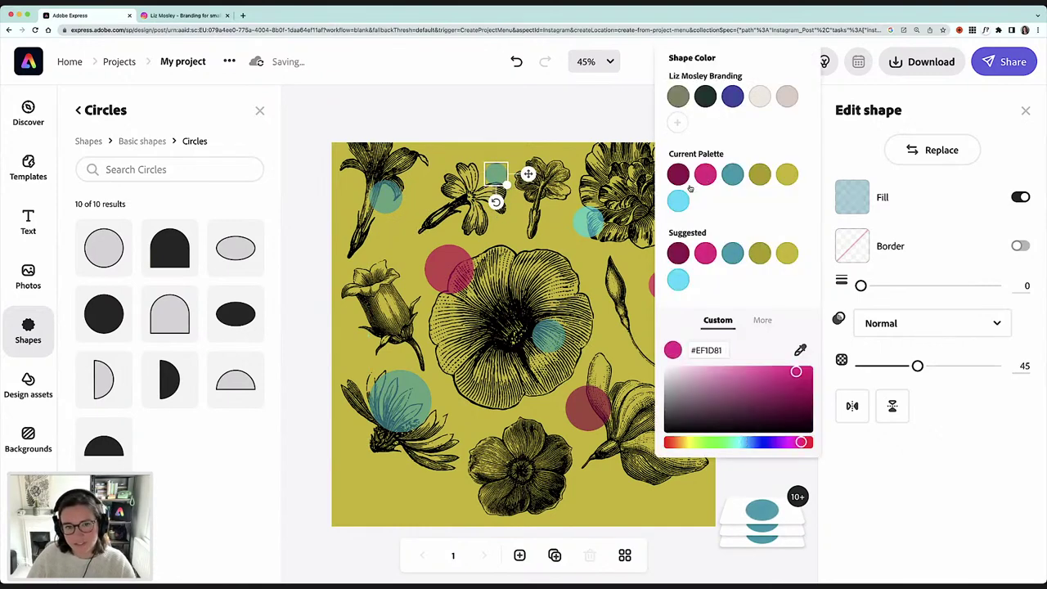
{"action": "left_click_drag", "start_coordinate": [496, 174], "coordinate": [440, 494]}
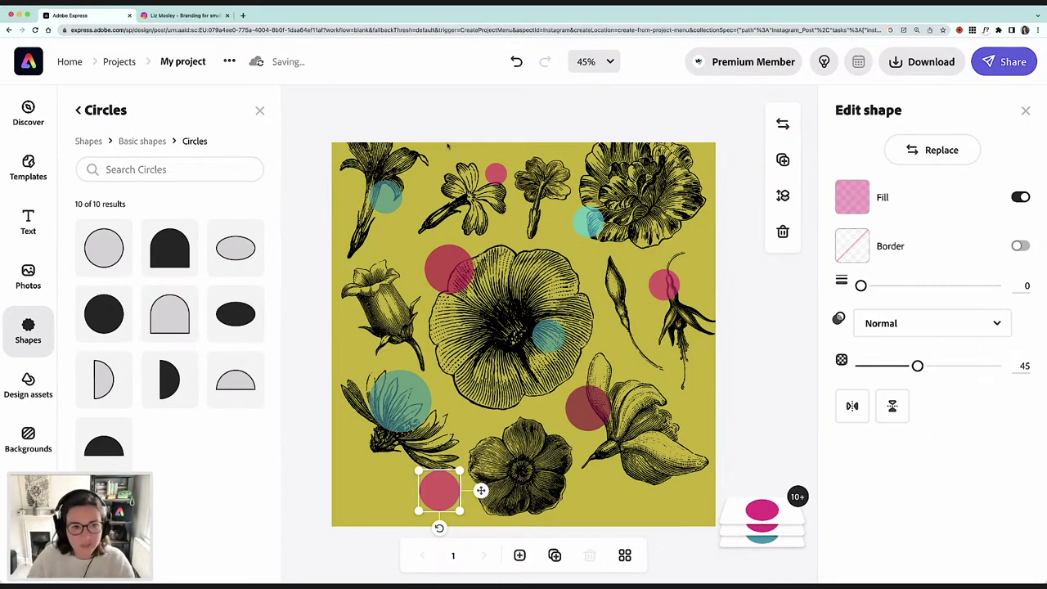
{"action": "left_click", "coordinate": [352, 127]}
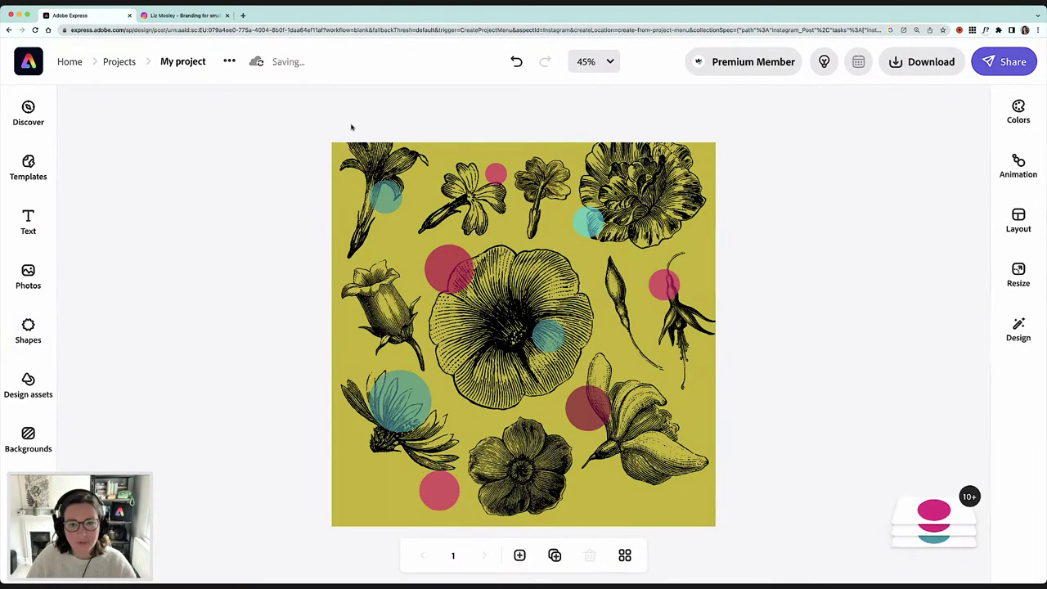
Marquee-select all the flowers and circles and group them
{"action": "left_click", "coordinate": [338, 219]}
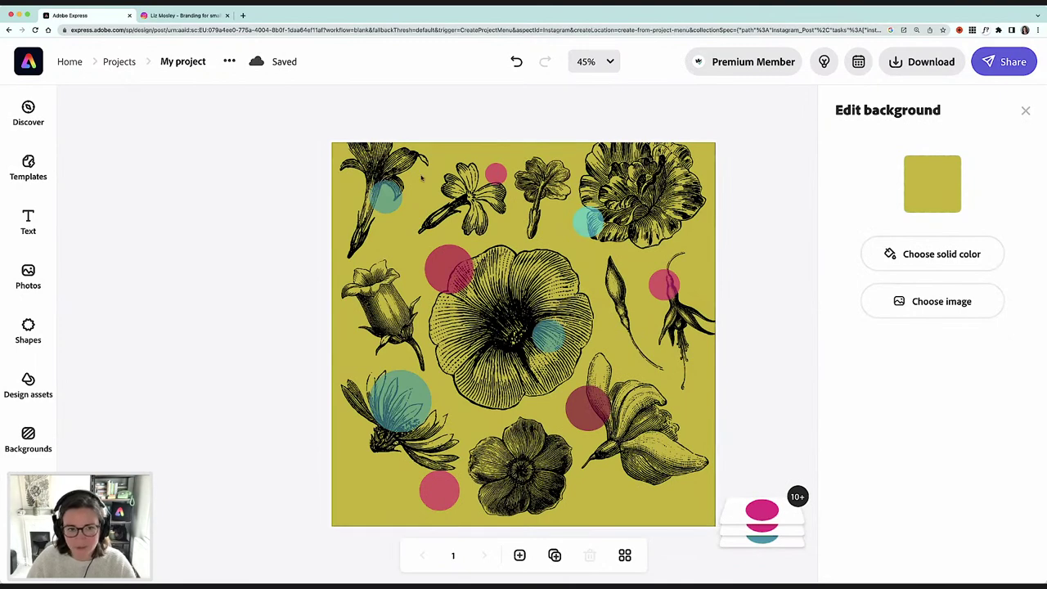
{"action": "left_click", "coordinate": [305, 130]}
{"action": "left_click_drag", "start_coordinate": [306, 129], "coordinate": [701, 509]}
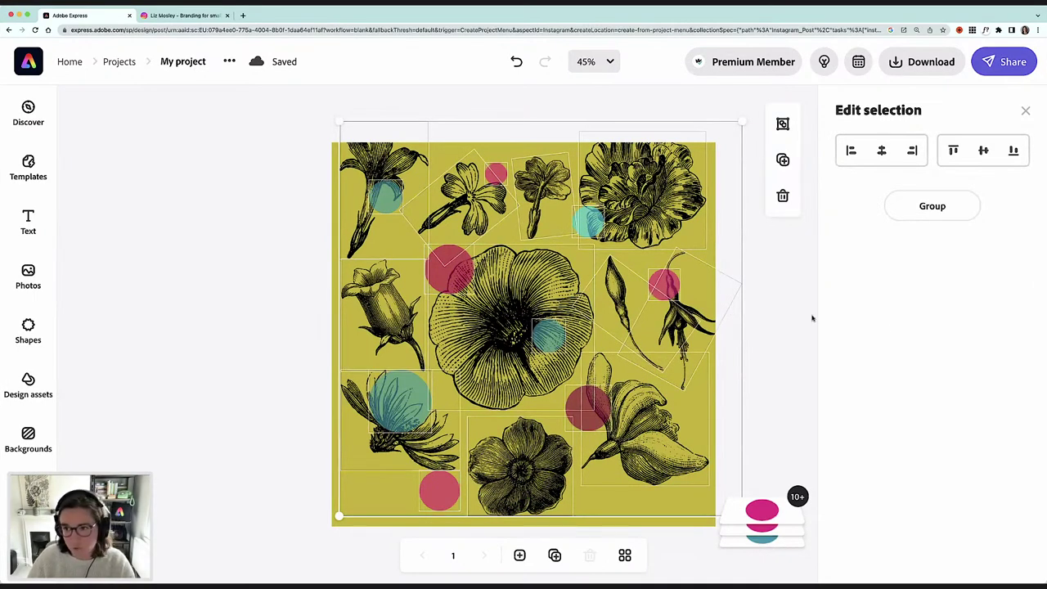
{"action": "left_click", "coordinate": [932, 206]}
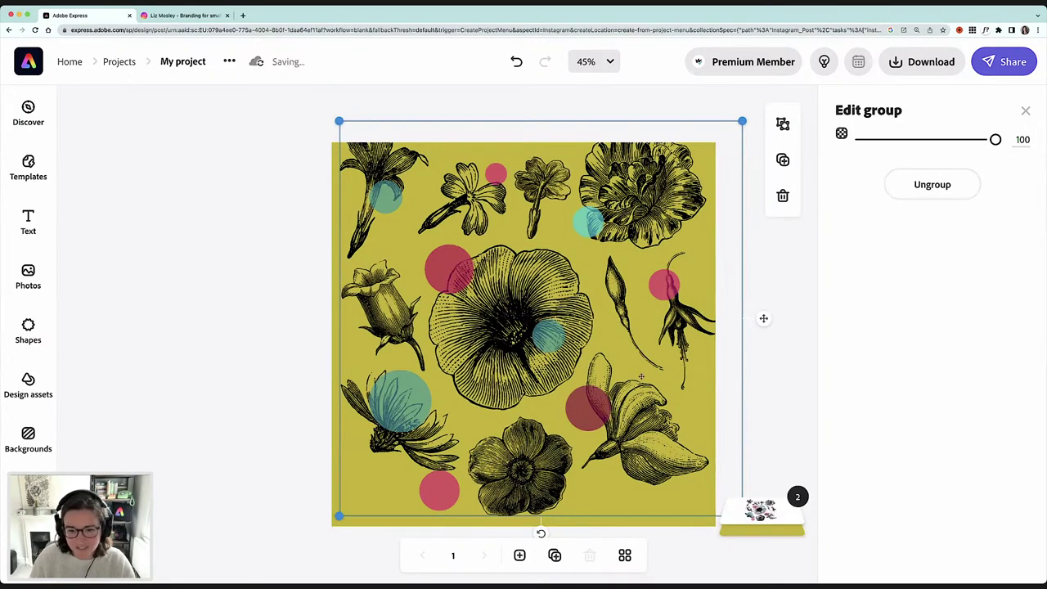
Shrink the group to about a quarter size and move it into the top-left corner
{"action": "left_click_drag", "start_coordinate": [742, 121], "coordinate": [586, 270]}
{"action": "left_click_drag", "start_coordinate": [458, 368], "coordinate": [451, 259]}
{"action": "left_click_drag", "start_coordinate": [513, 219], "coordinate": [513, 204]}
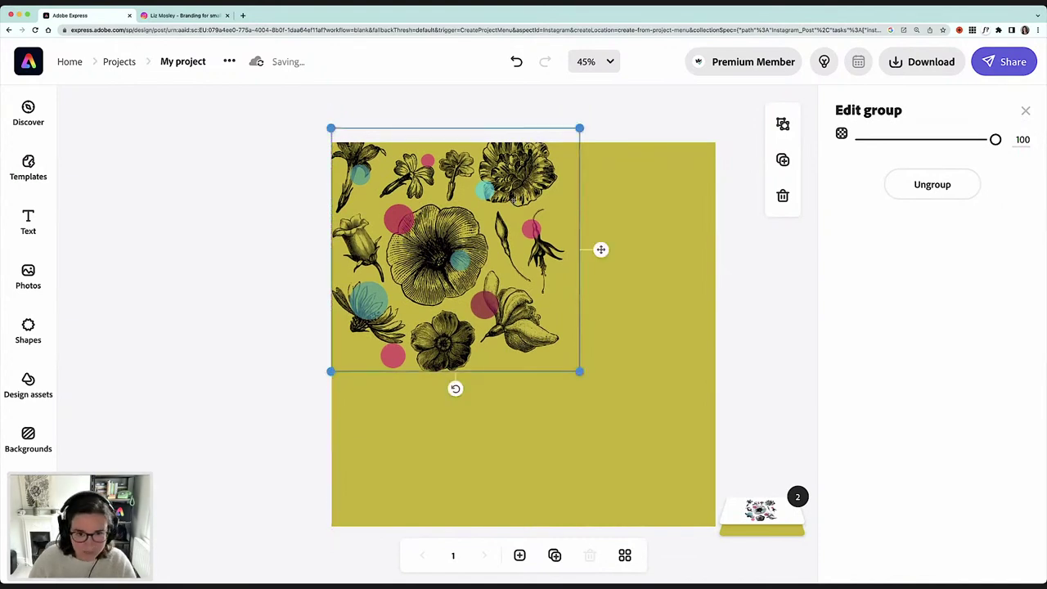
Duplicate the flower group to the right, then copy both tiles below, aligning them seamlessly
{"action": "key", "text": "super+d"}
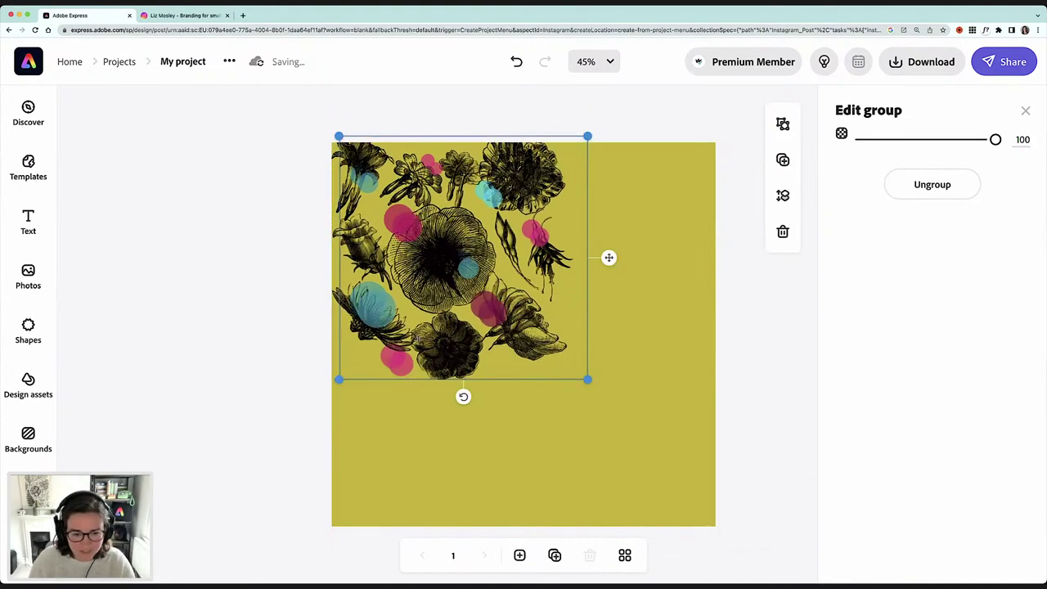
{"action": "left_click_drag", "start_coordinate": [518, 289], "coordinate": [731, 276]}
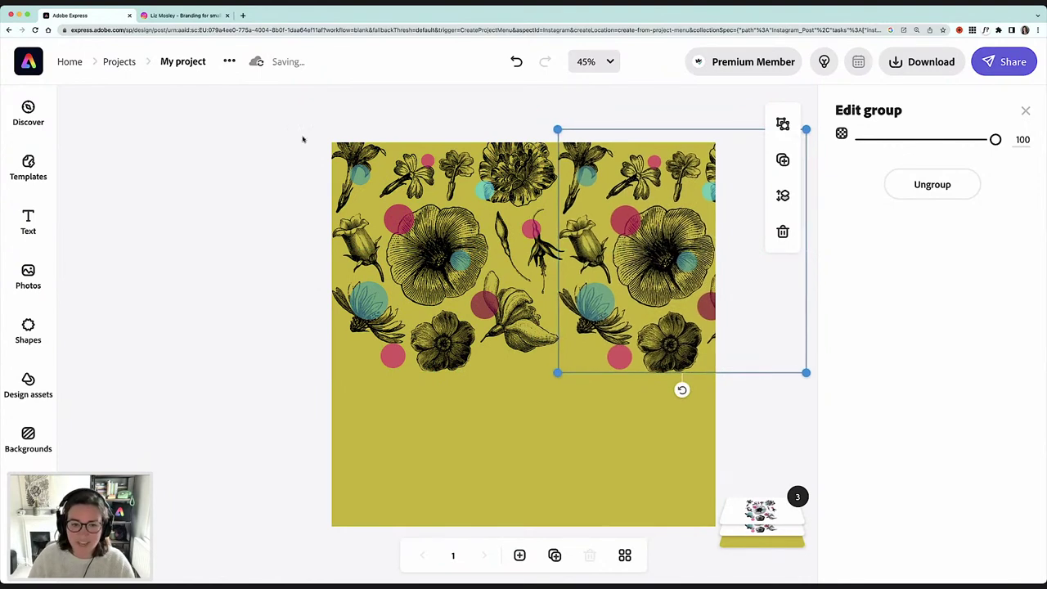
{"action": "left_click_drag", "start_coordinate": [283, 129], "coordinate": [677, 345]}
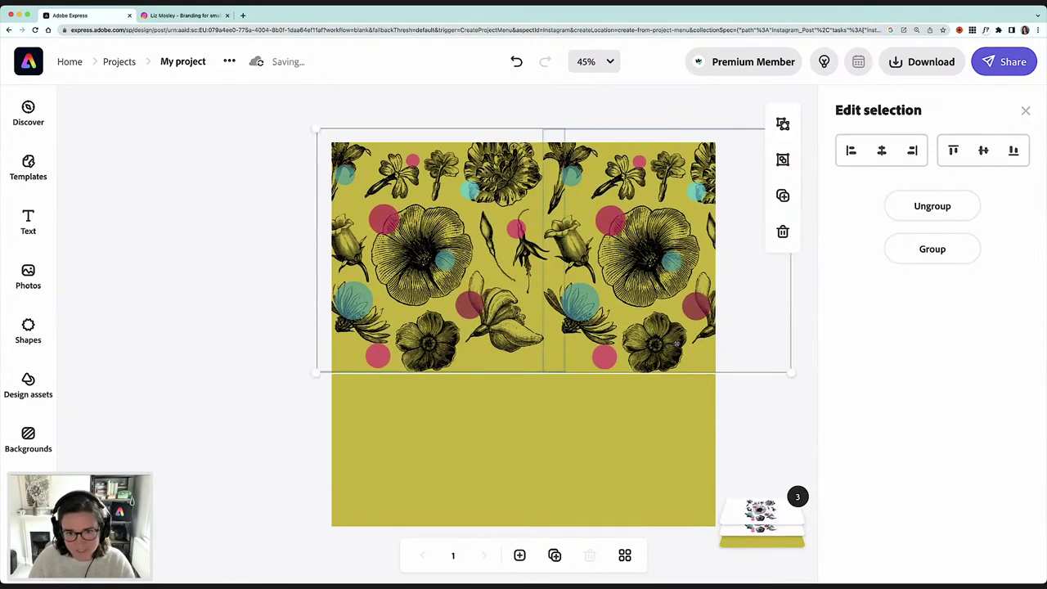
{"action": "left_click_drag", "start_coordinate": [598, 176], "coordinate": [611, 382]}
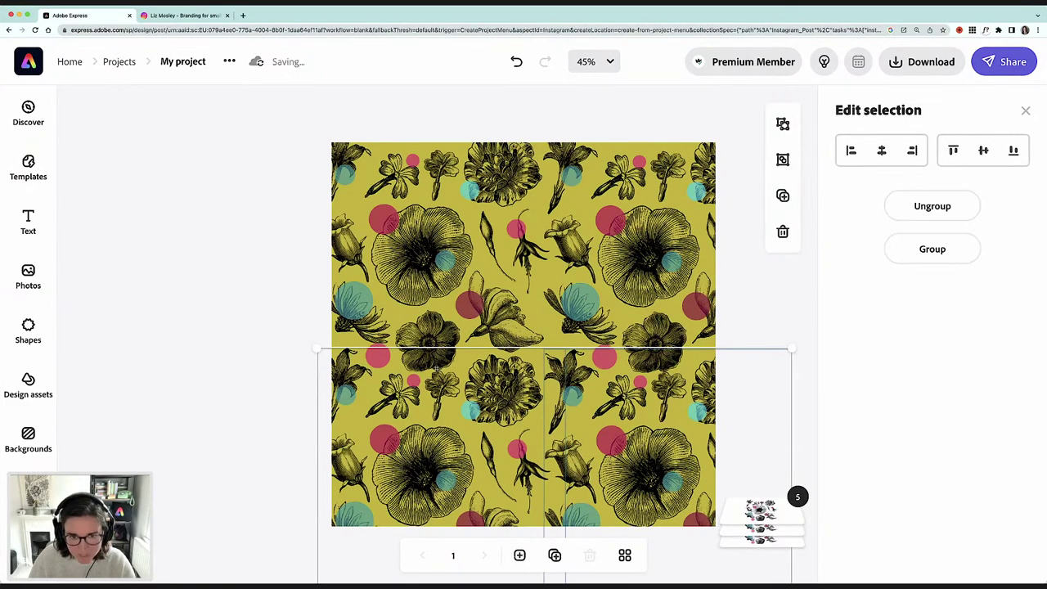
{"action": "key", "text": "shift+Down"}
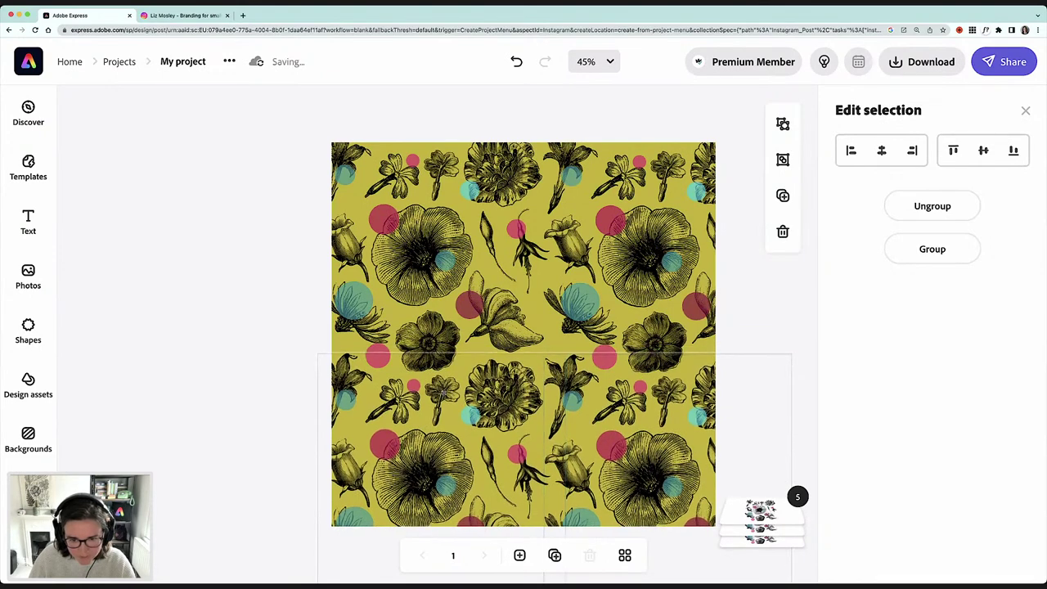
{"action": "key", "text": "Down"}
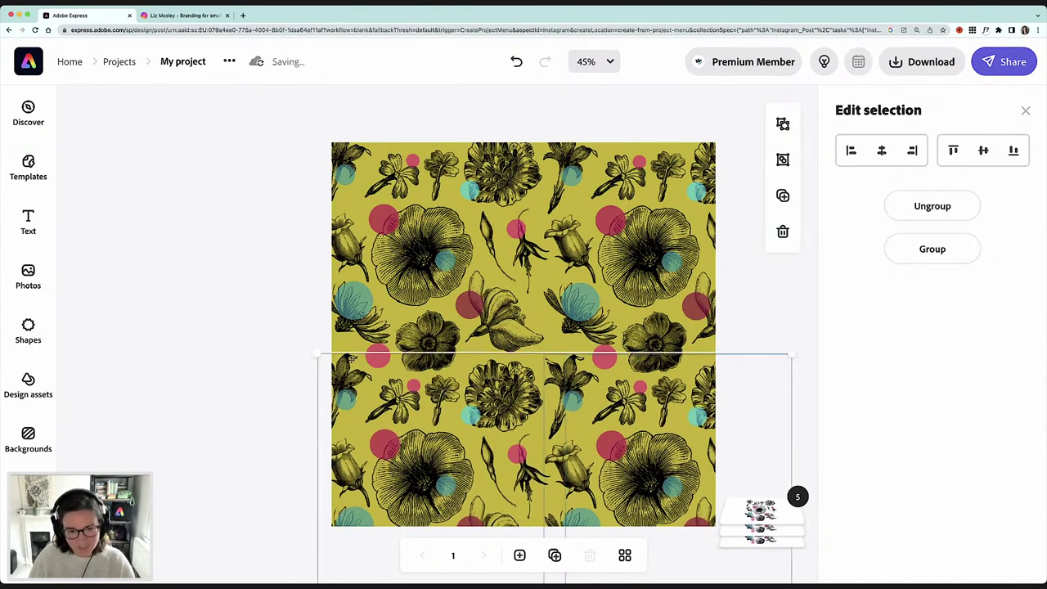
{"action": "left_click", "coordinate": [213, 323]}
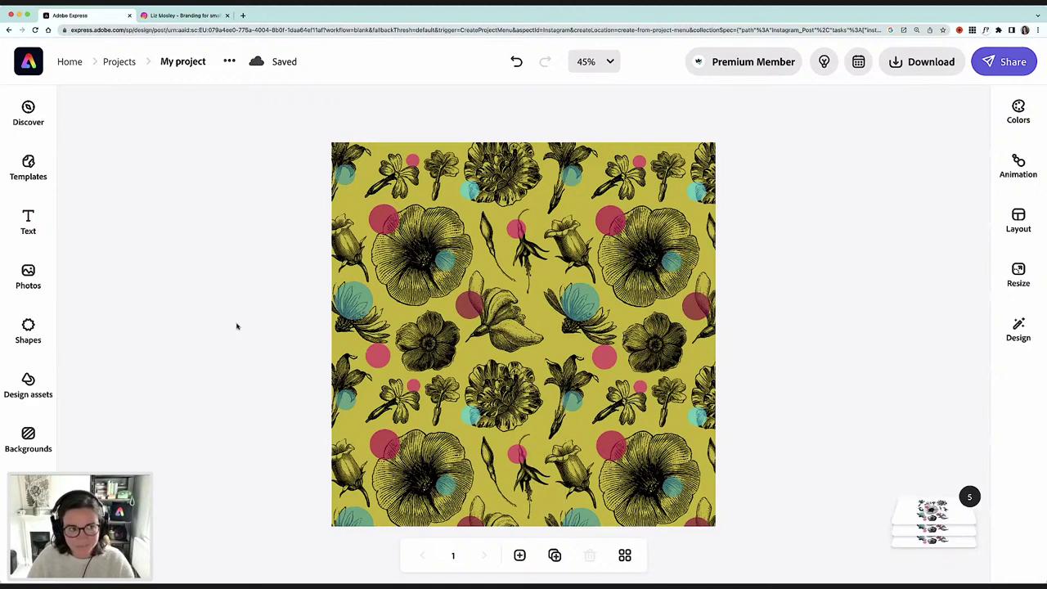
Rename the project to 'flower_pattern' and bring up the download file-type options
{"action": "left_click", "coordinate": [196, 64]}
{"action": "type", "text": "flower_"}
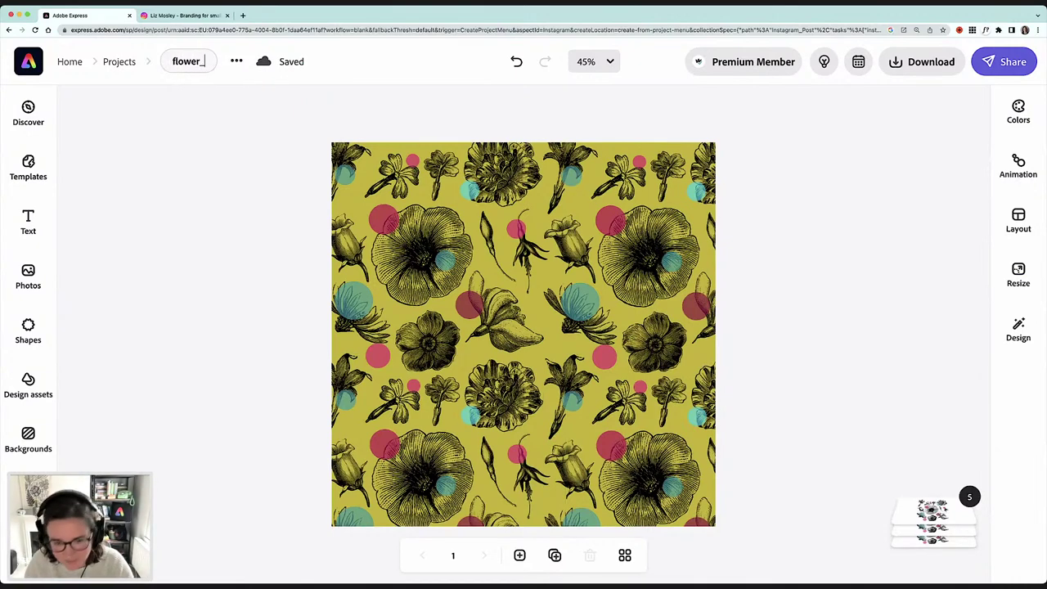
{"action": "type", "text": "pattern"}
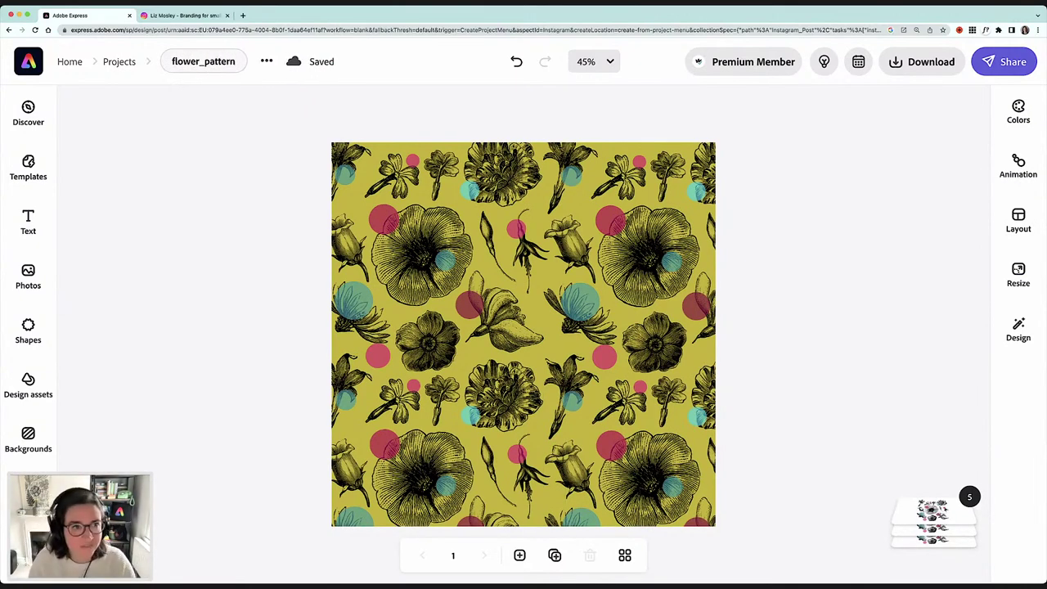
{"action": "left_click", "coordinate": [210, 99]}
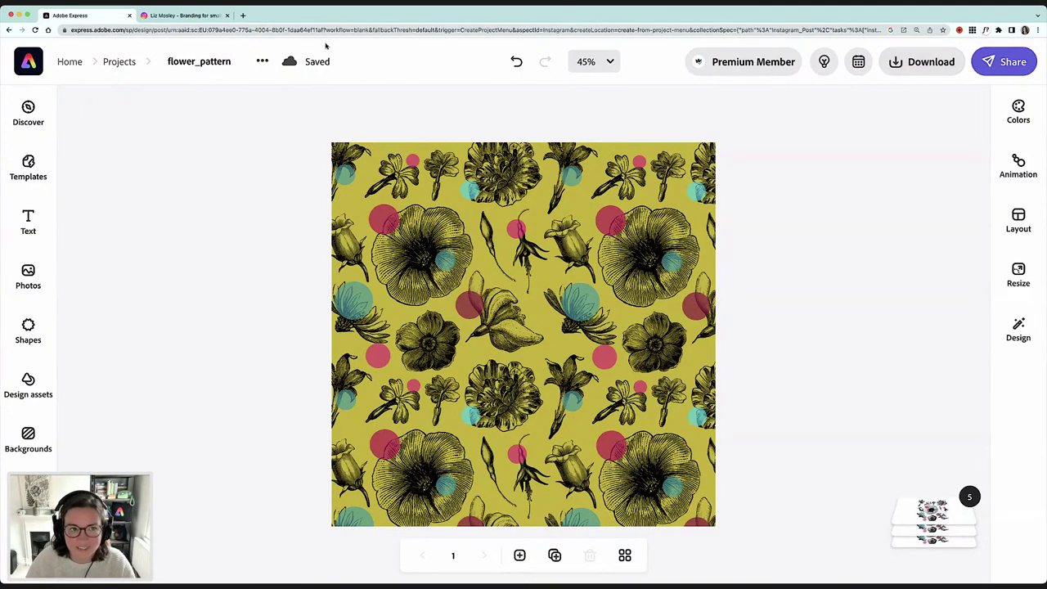
{"action": "left_click", "coordinate": [894, 69]}
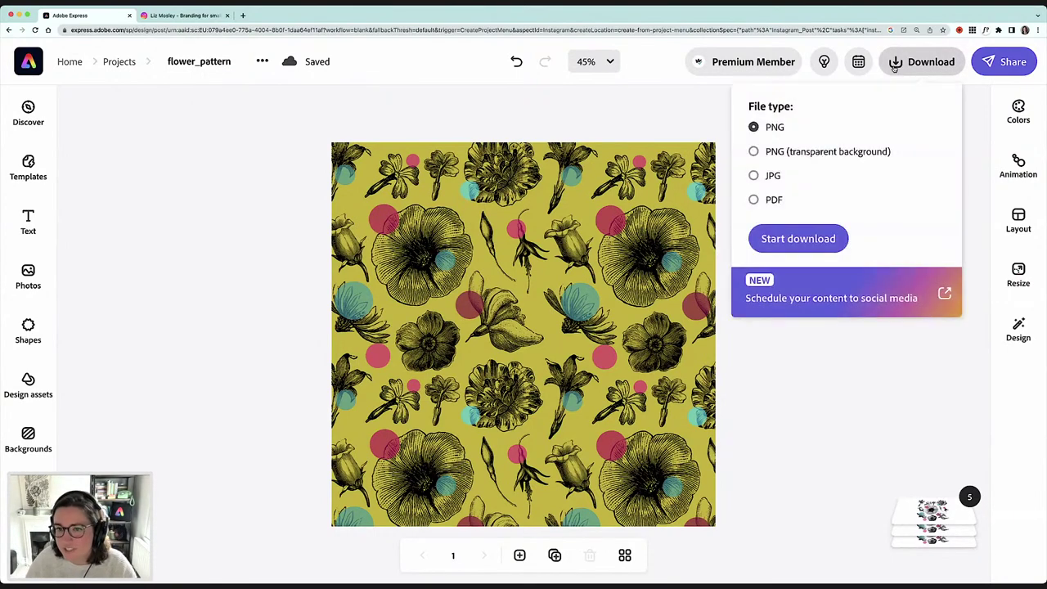
Download the flower pattern as a JPG file
{"action": "left_click", "coordinate": [754, 176]}
{"action": "left_click", "coordinate": [795, 239]}
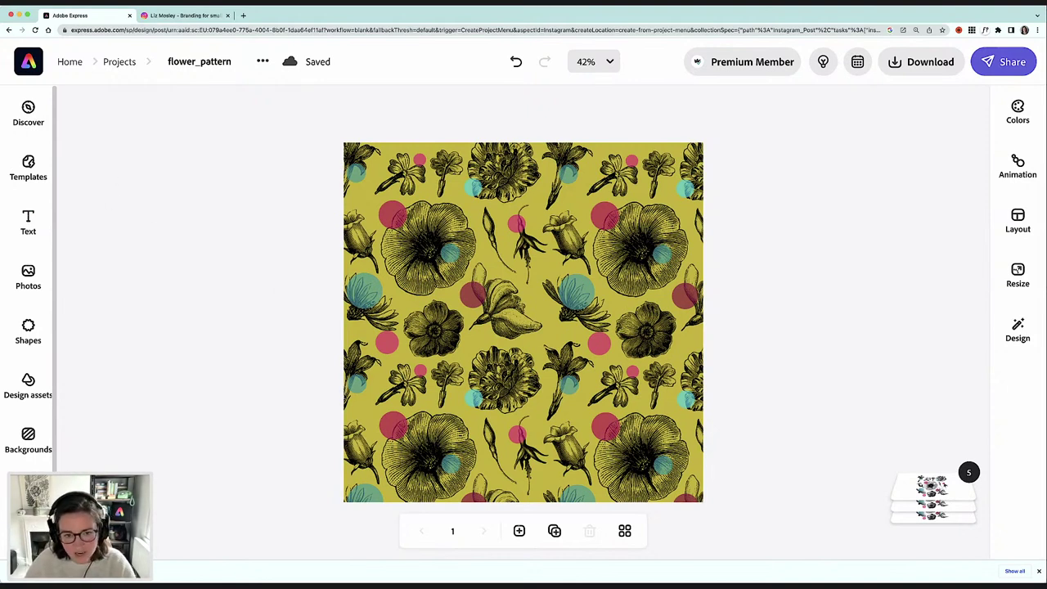
Add a blank Instagram 1080 x 1080 page and open the full Shapes library search
{"action": "left_click", "coordinate": [520, 532]}
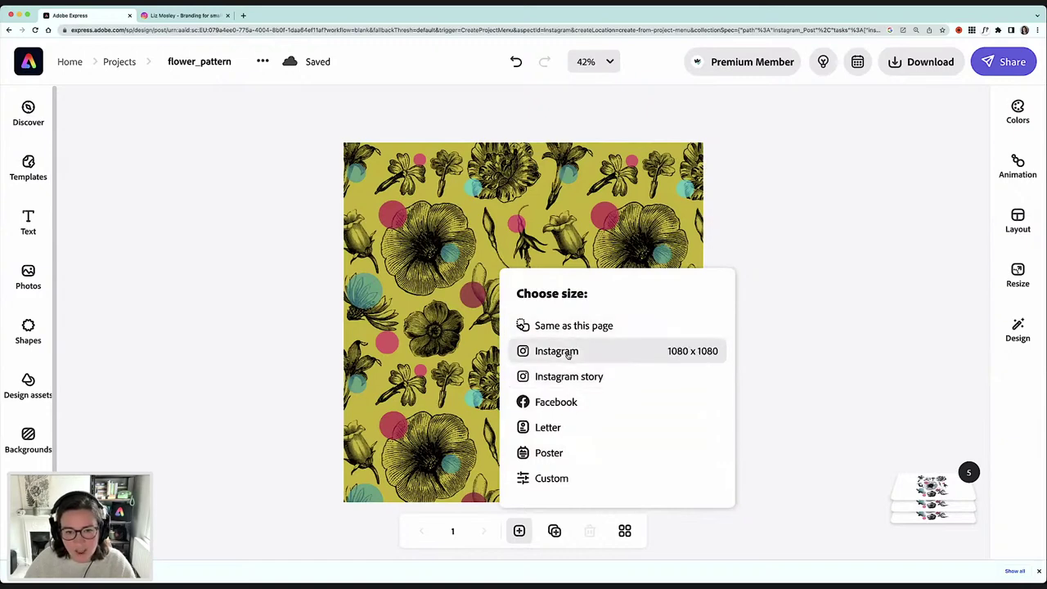
{"action": "left_click", "coordinate": [570, 327]}
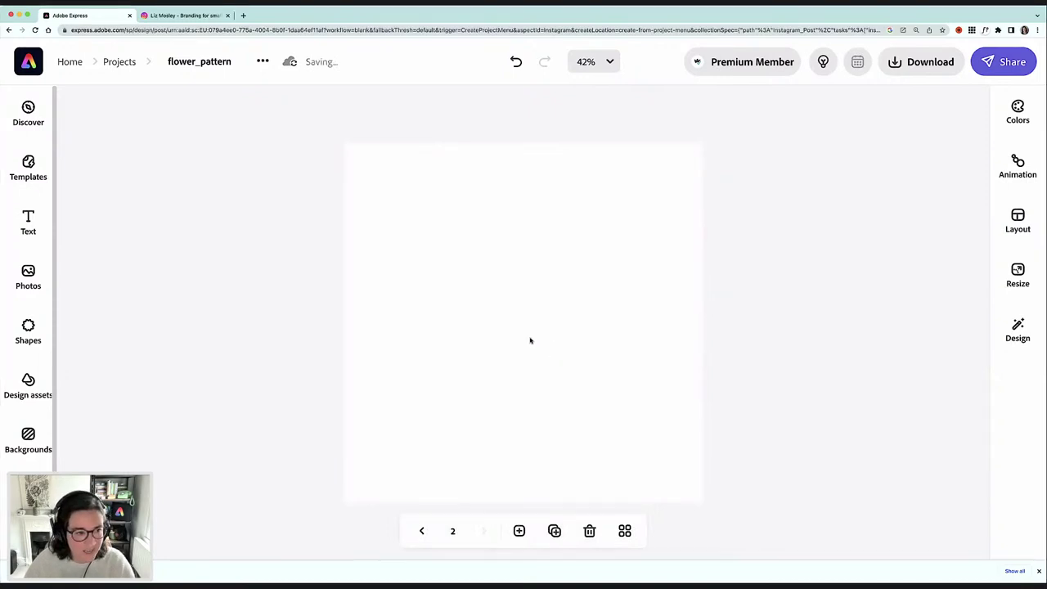
{"action": "left_click", "coordinate": [28, 330]}
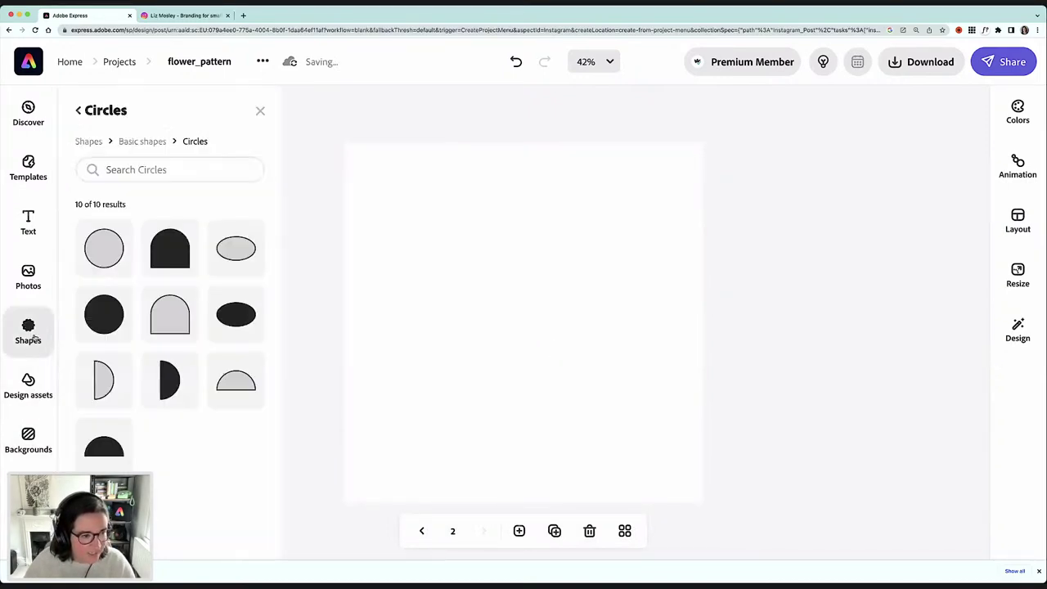
{"action": "left_click", "coordinate": [262, 112]}
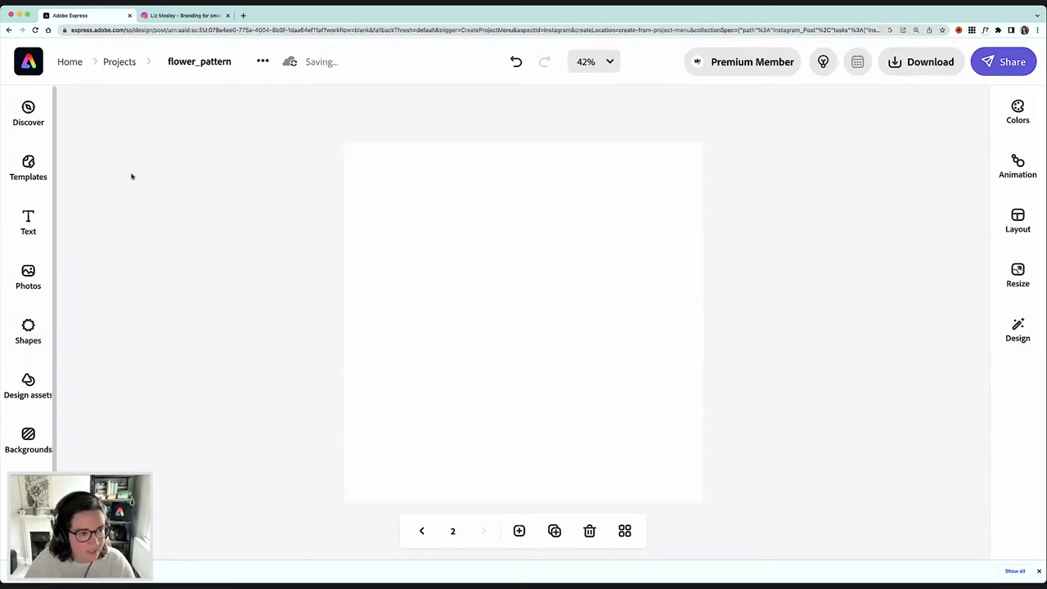
{"action": "left_click", "coordinate": [18, 334]}
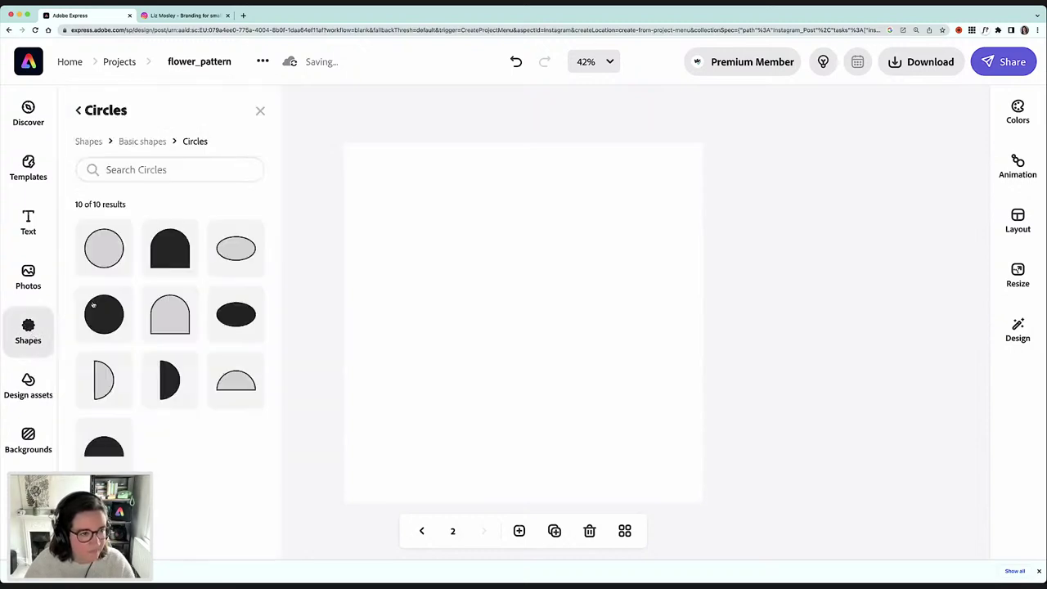
{"action": "left_click", "coordinate": [86, 141]}
{"action": "left_click", "coordinate": [131, 147]}
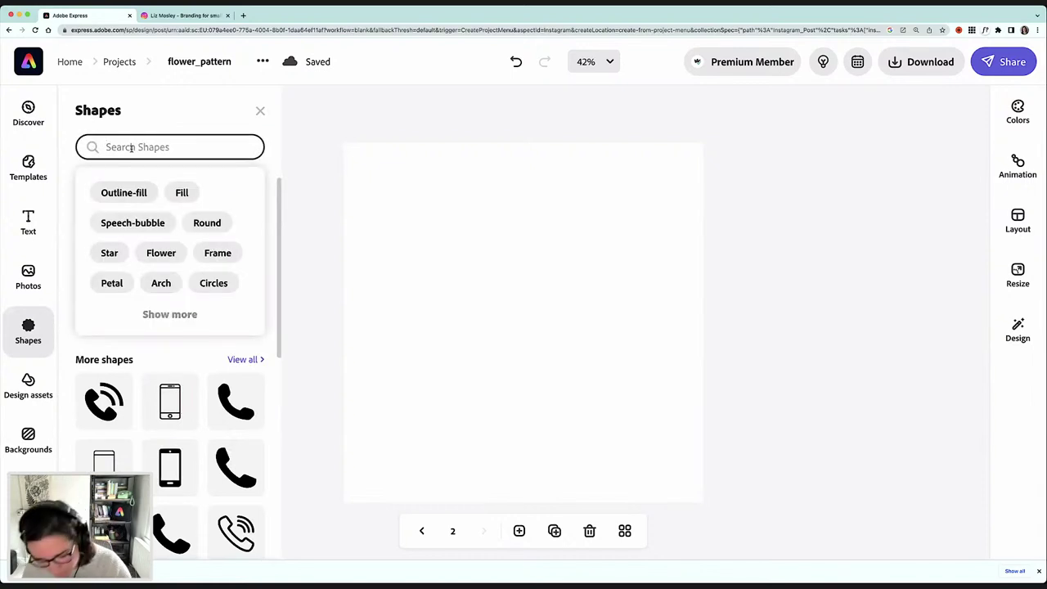
Search the shapes for 'cactus' and browse the results for the pink prickly-pear cactus
{"action": "type", "text": "cactus"}
{"action": "key", "text": "Return"}
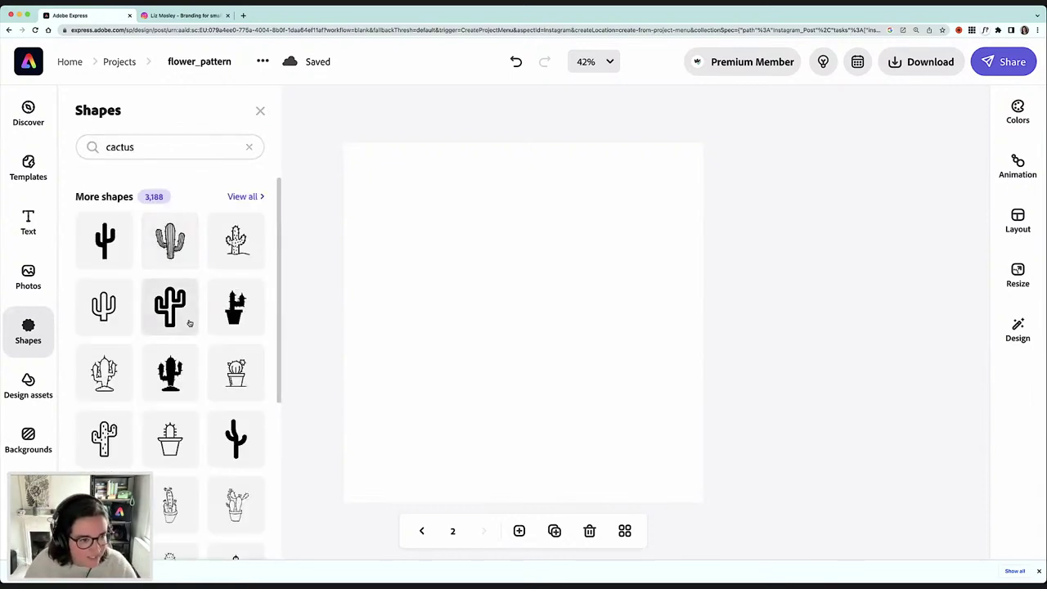
{"action": "scroll", "coordinate": [189, 321], "scroll_direction": "down", "scroll_amount": 3}
{"action": "scroll", "coordinate": [188, 323], "scroll_direction": "down", "scroll_amount": 3}
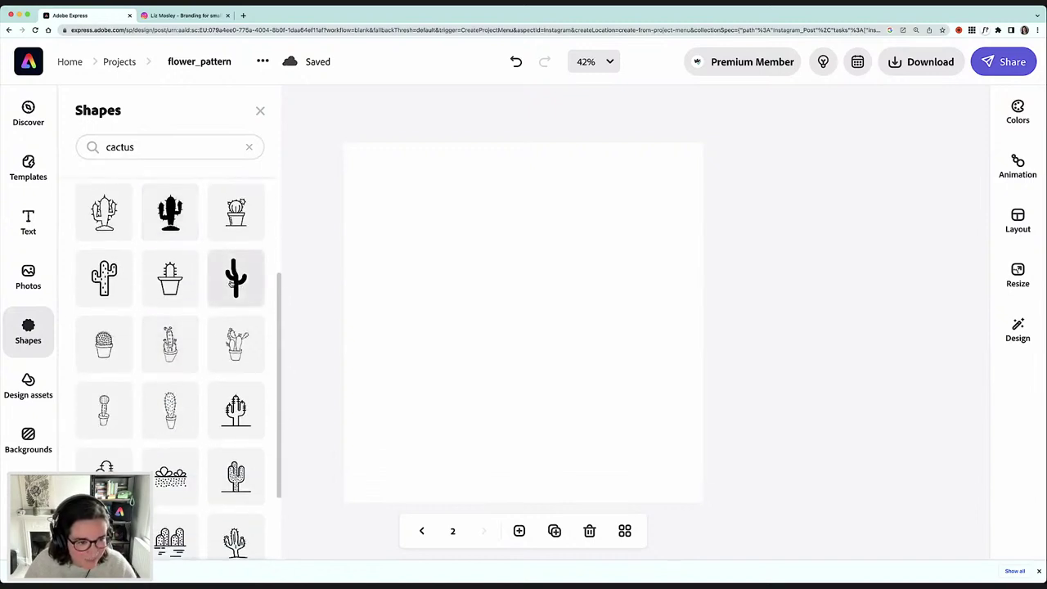
{"action": "scroll", "coordinate": [203, 335], "scroll_direction": "down", "scroll_amount": 3}
{"action": "scroll", "coordinate": [202, 335], "scroll_direction": "down", "scroll_amount": 5}
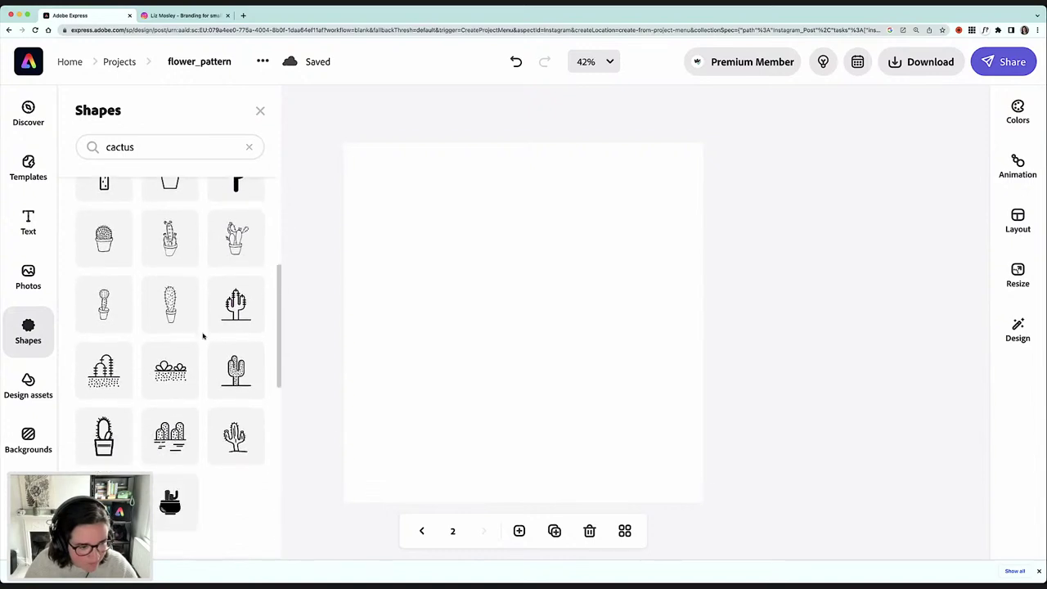
{"action": "scroll", "coordinate": [203, 335], "scroll_direction": "down", "scroll_amount": 2}
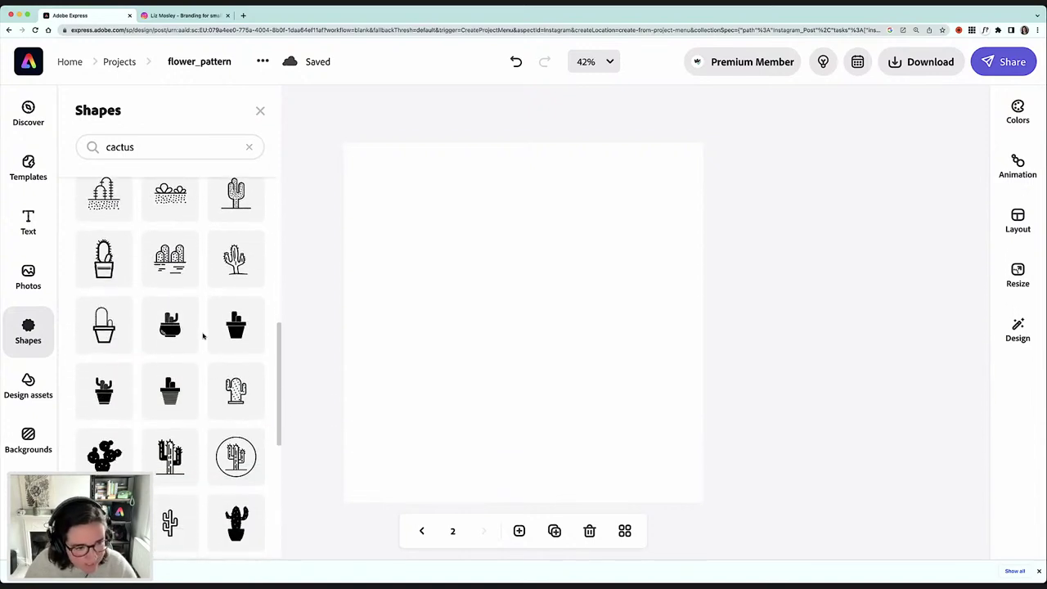
{"action": "scroll", "coordinate": [203, 335], "scroll_direction": "down", "scroll_amount": 2}
{"action": "scroll", "coordinate": [203, 337], "scroll_direction": "down", "scroll_amount": 7}
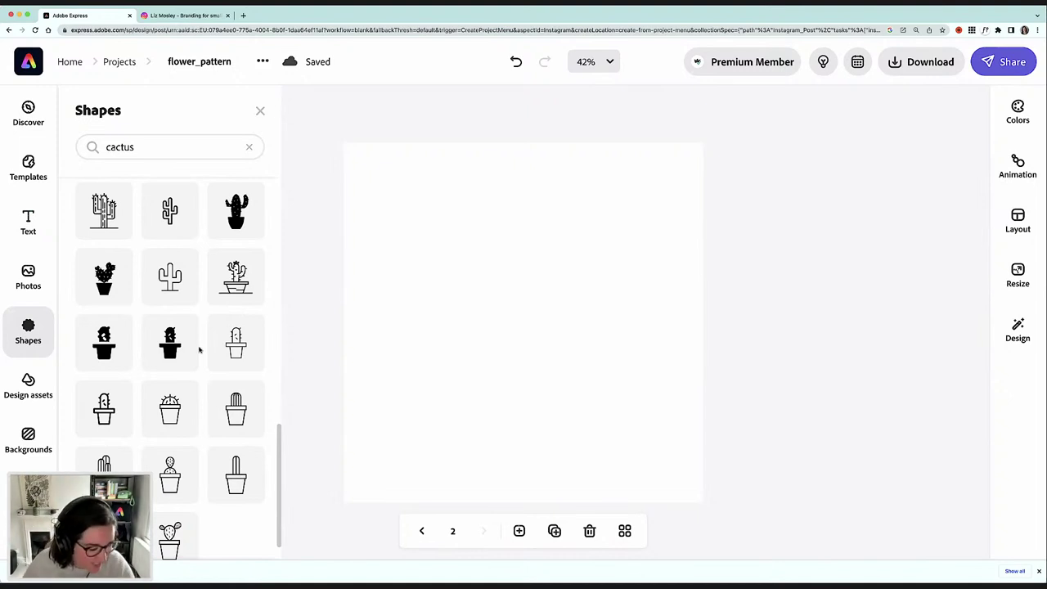
{"action": "scroll", "coordinate": [200, 359], "scroll_direction": "down", "scroll_amount": 1}
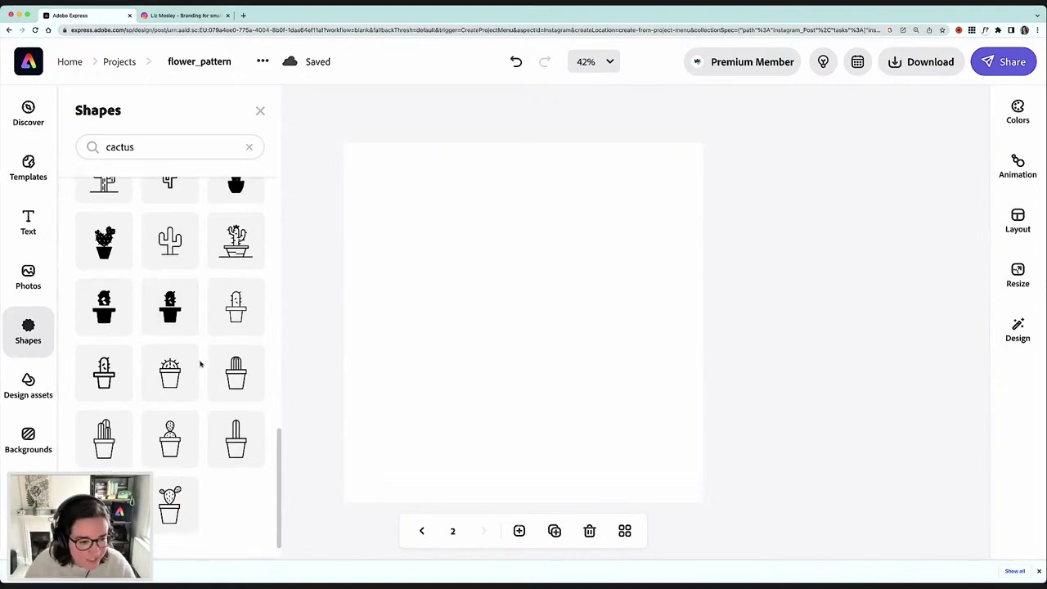
{"action": "scroll", "coordinate": [199, 364], "scroll_direction": "down", "scroll_amount": 5}
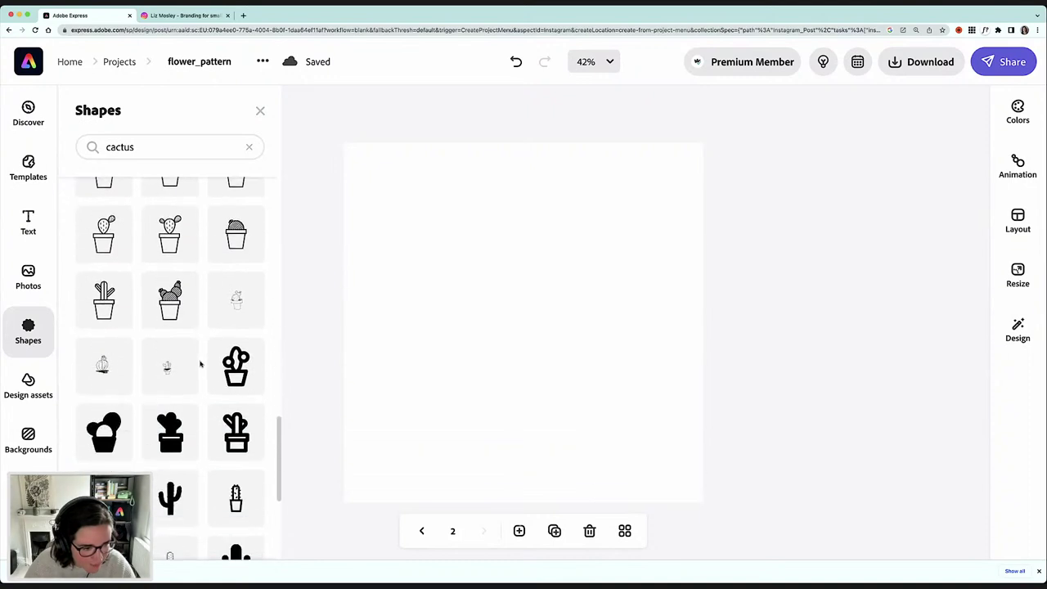
{"action": "scroll", "coordinate": [201, 364], "scroll_direction": "down", "scroll_amount": 3}
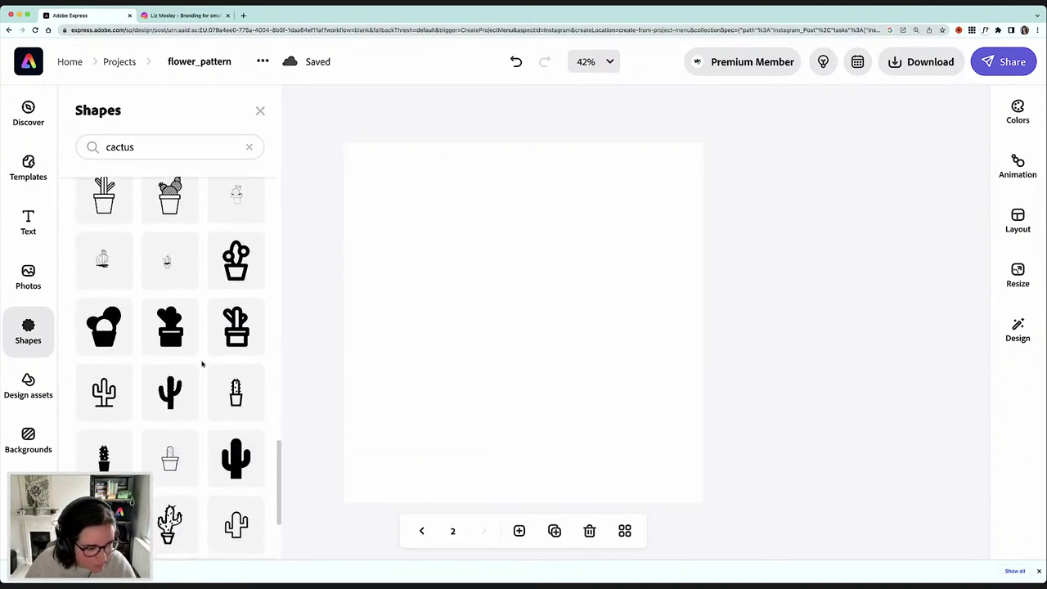
{"action": "scroll", "coordinate": [201, 364], "scroll_direction": "down", "scroll_amount": 4}
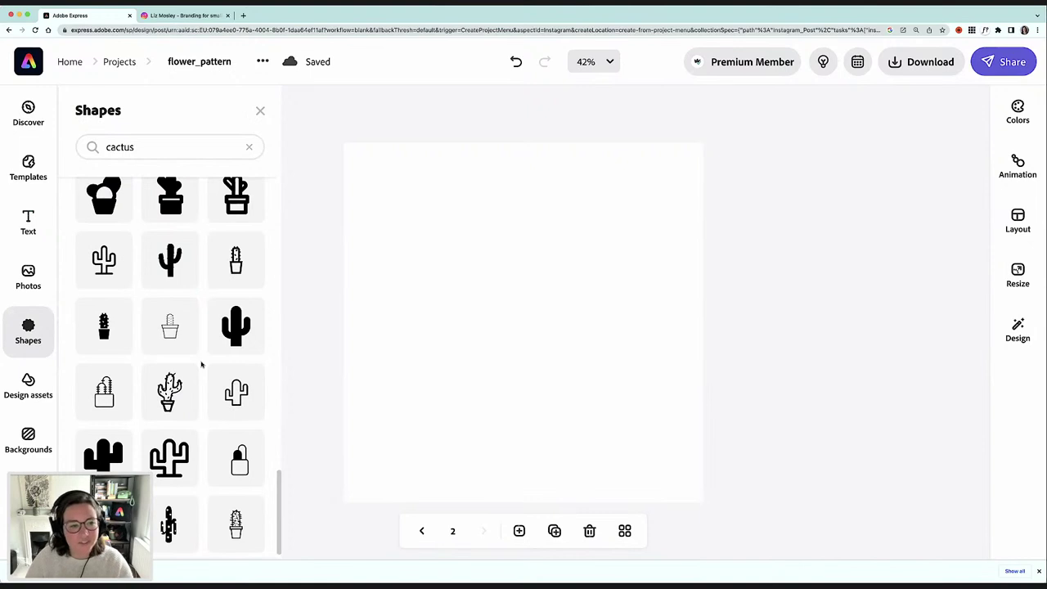
{"action": "scroll", "coordinate": [201, 363], "scroll_direction": "down", "scroll_amount": 6}
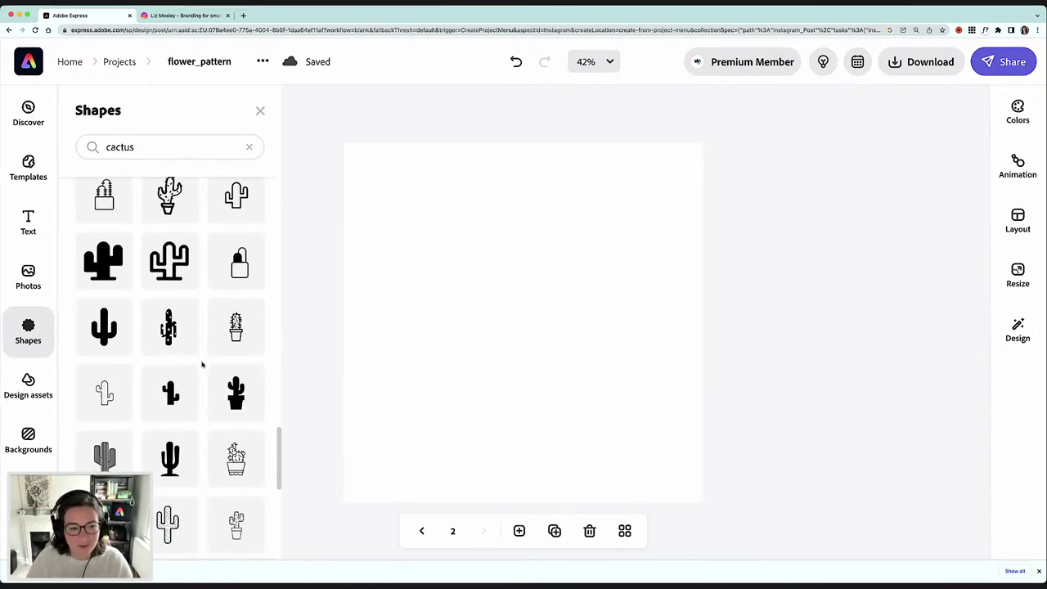
{"action": "scroll", "coordinate": [201, 364], "scroll_direction": "down", "scroll_amount": 5}
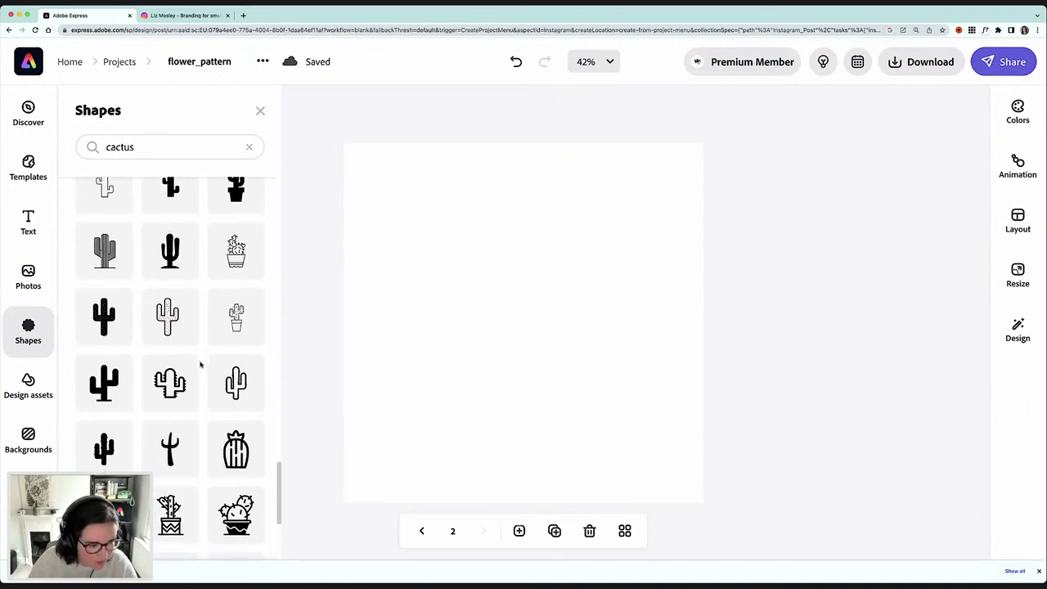
{"action": "scroll", "coordinate": [202, 364], "scroll_direction": "down", "scroll_amount": 4}
{"action": "scroll", "coordinate": [201, 364], "scroll_direction": "down", "scroll_amount": 3}
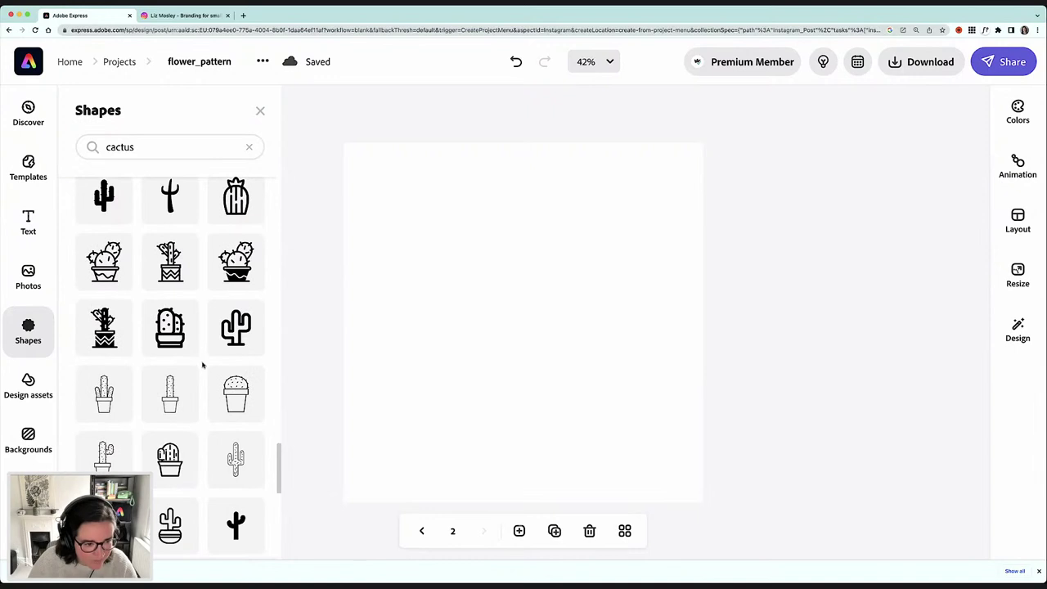
{"action": "scroll", "coordinate": [202, 364], "scroll_direction": "down", "scroll_amount": 2}
{"action": "scroll", "coordinate": [201, 366], "scroll_direction": "down", "scroll_amount": 3}
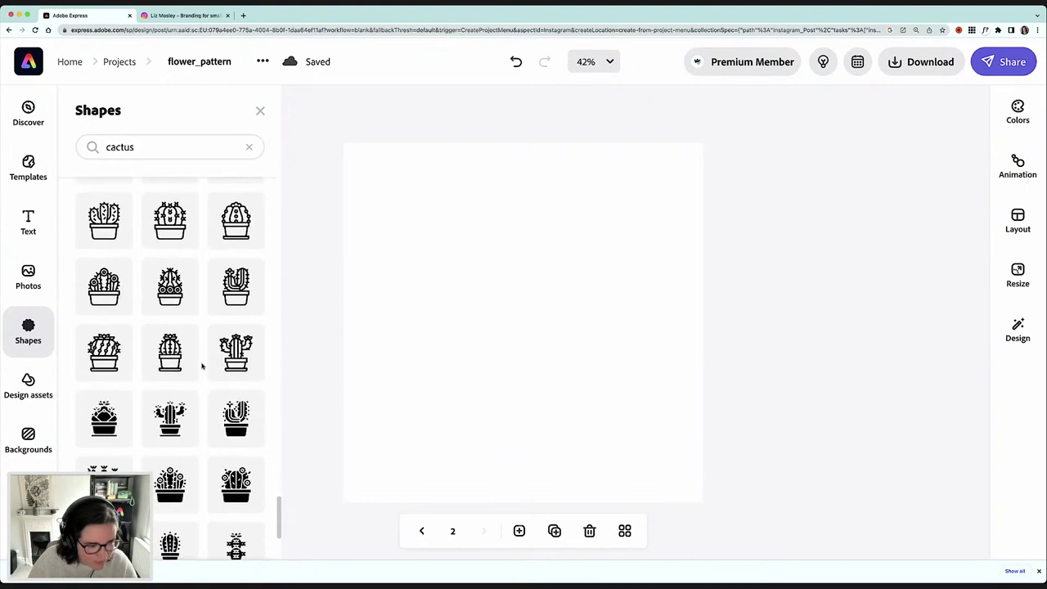
{"action": "scroll", "coordinate": [201, 366], "scroll_direction": "down", "scroll_amount": 2}
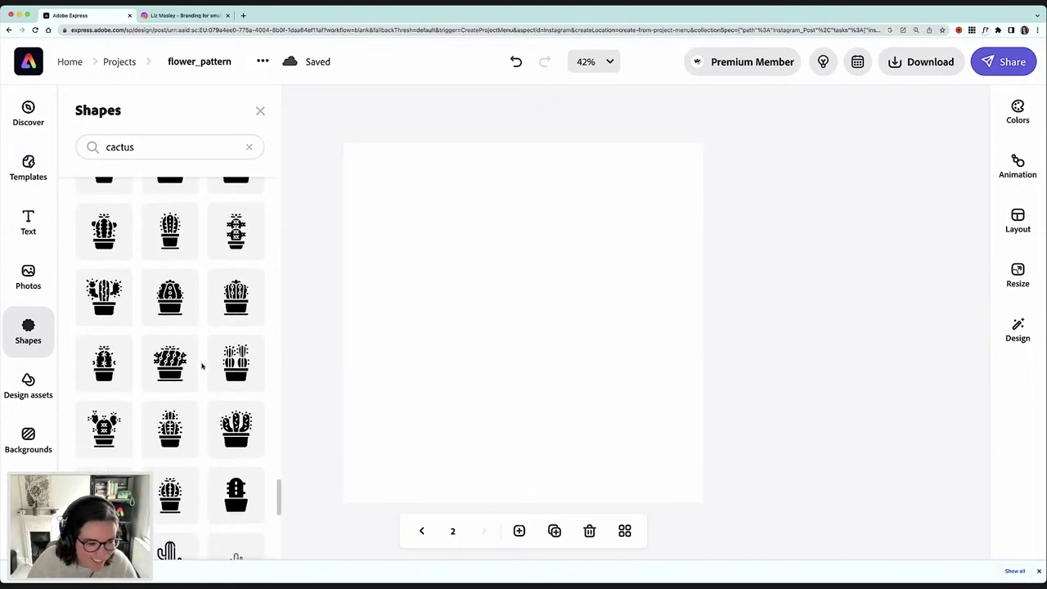
{"action": "scroll", "coordinate": [201, 365], "scroll_direction": "down", "scroll_amount": 5}
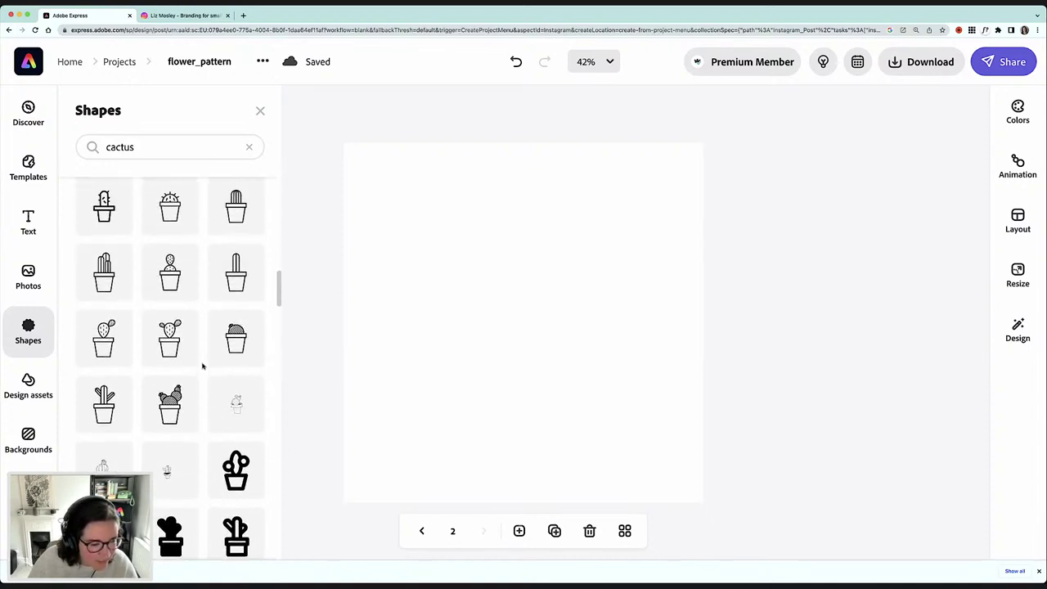
{"action": "scroll", "coordinate": [202, 366], "scroll_direction": "up", "scroll_amount": 5}
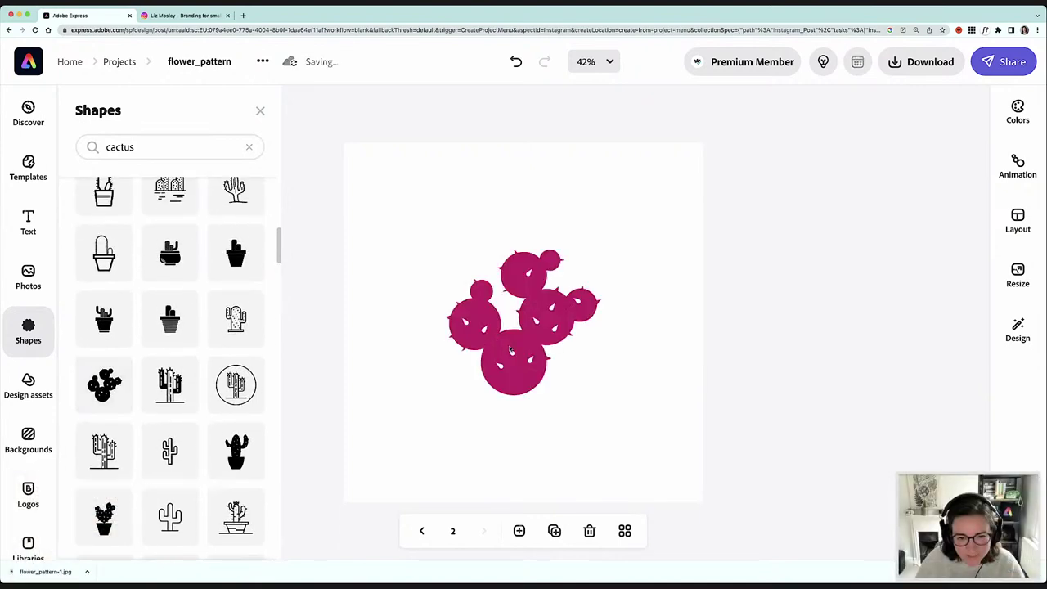
Shrink the cactus to tile size and duplicate it into a row of four along the top
{"action": "left_click_drag", "start_coordinate": [600, 396], "coordinate": [390, 208]}
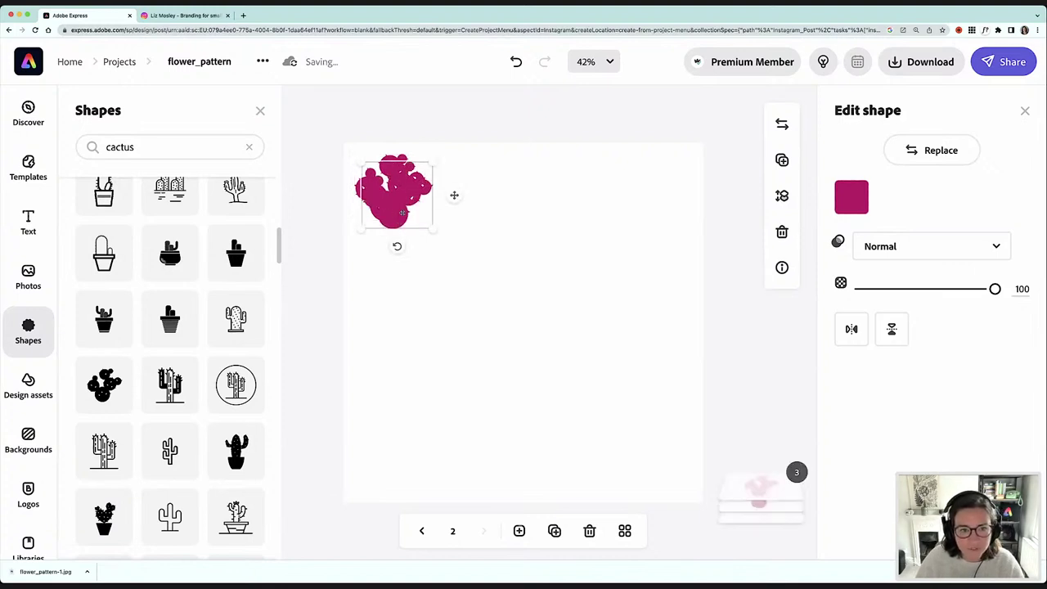
{"action": "key", "text": "super+d"}
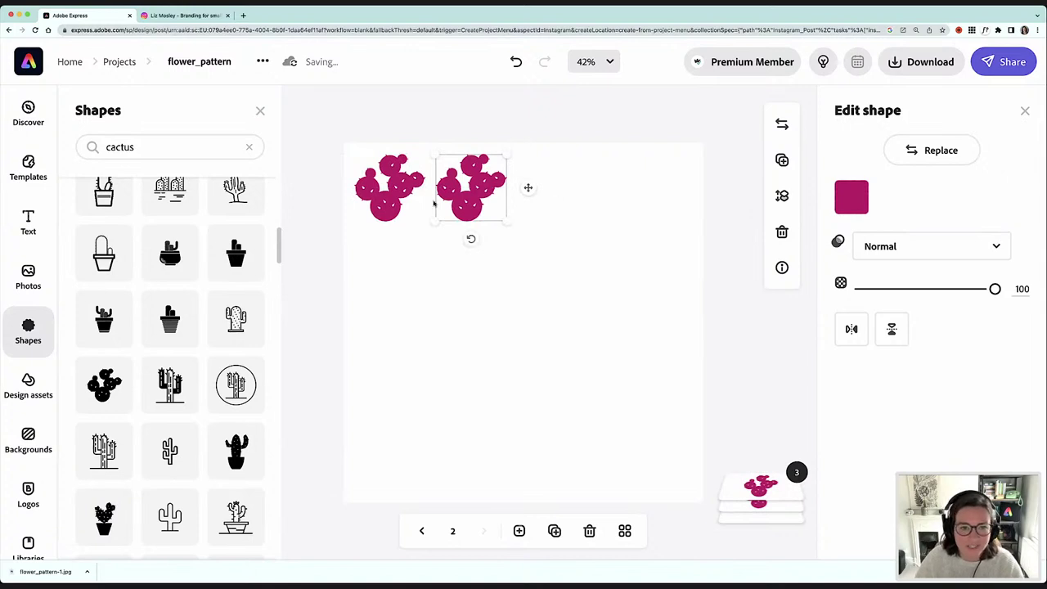
{"action": "key", "text": "super+d"}
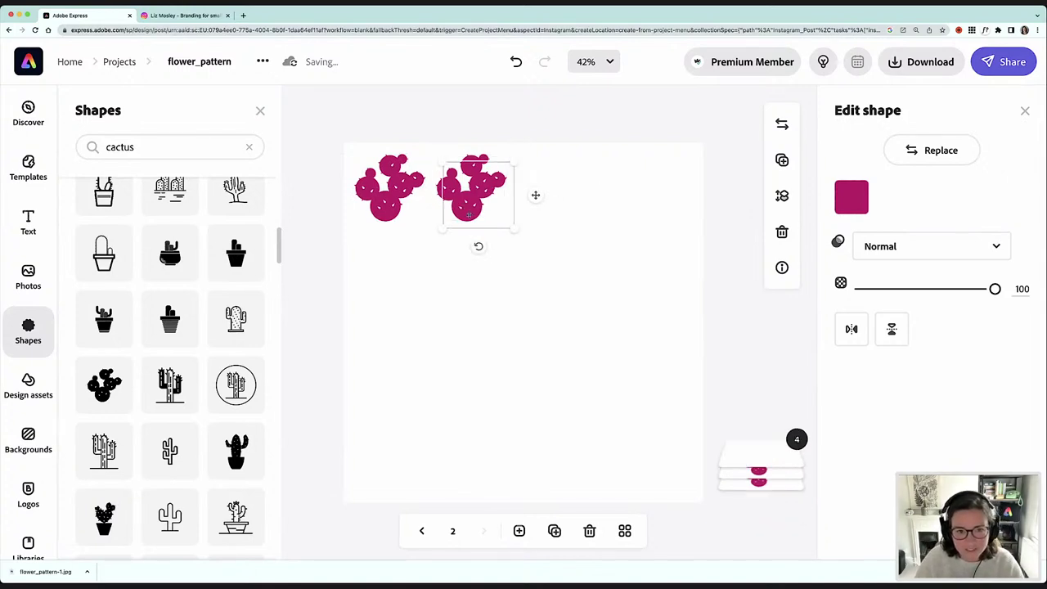
{"action": "left_click_drag", "start_coordinate": [466, 211], "coordinate": [636, 214]}
{"action": "key", "text": "super+d"}
Shift the cactus row left and add a fifth cactus at the right edge, bleeding off both sides
{"action": "left_click", "coordinate": [671, 250]}
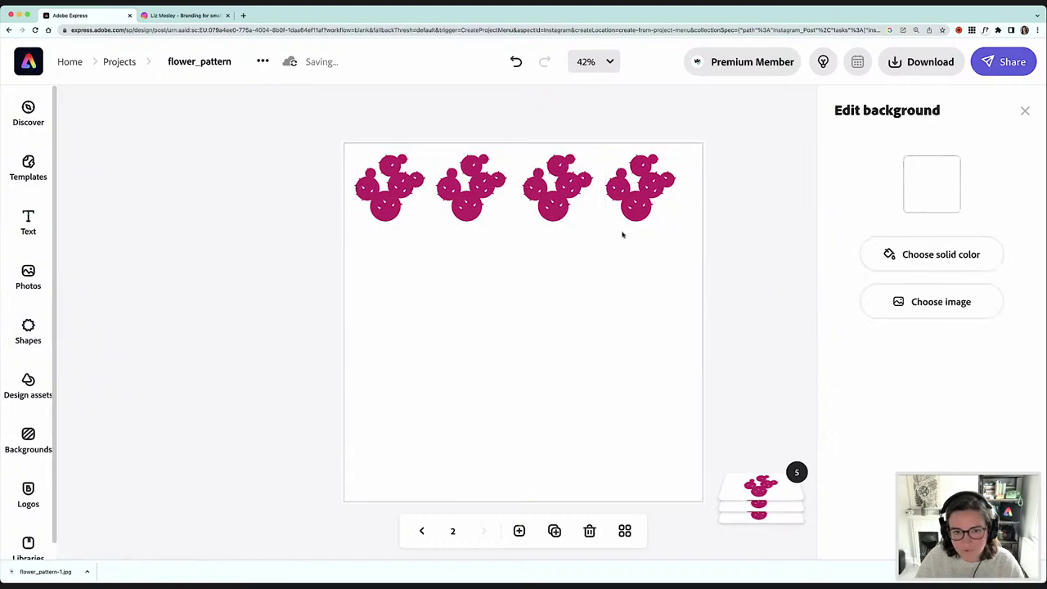
{"action": "left_click", "coordinate": [406, 189]}
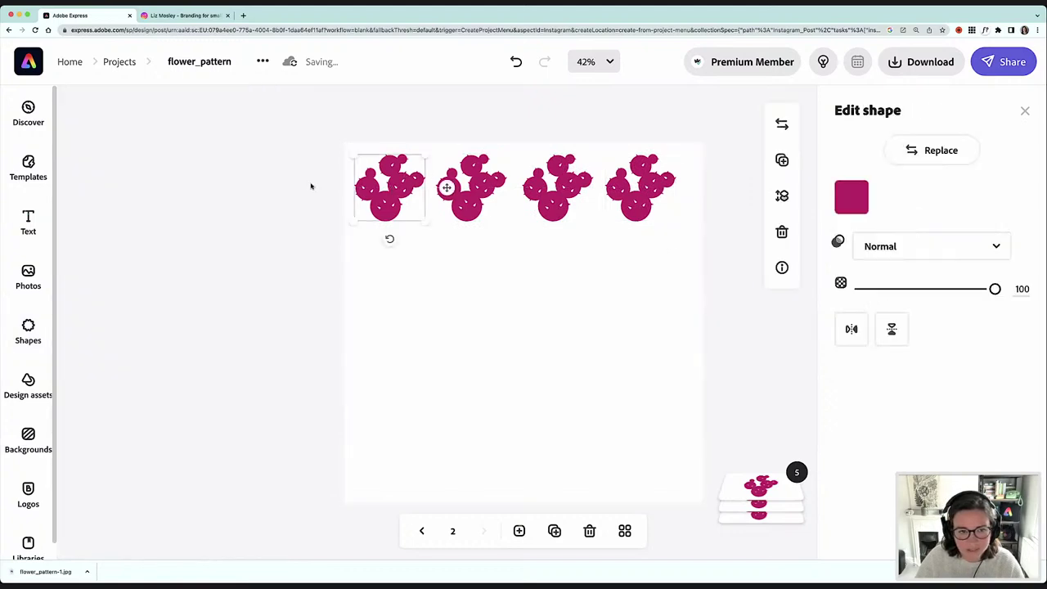
{"action": "left_click_drag", "start_coordinate": [315, 179], "coordinate": [624, 199]}
{"action": "left_click", "coordinate": [602, 278]}
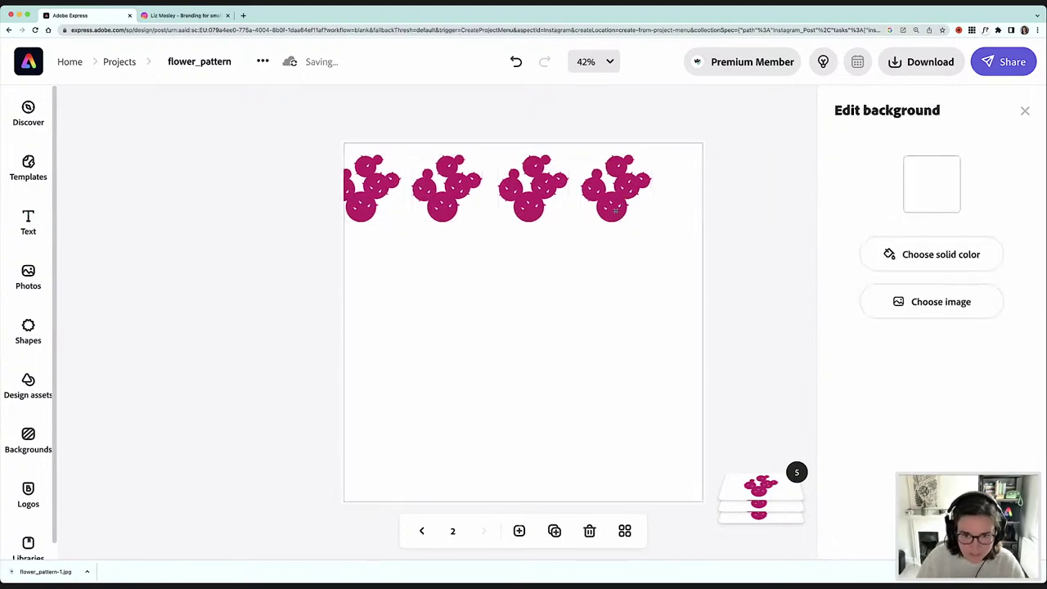
{"action": "left_click", "coordinate": [615, 210]}
{"action": "left_click_drag", "start_coordinate": [613, 217], "coordinate": [689, 204]}
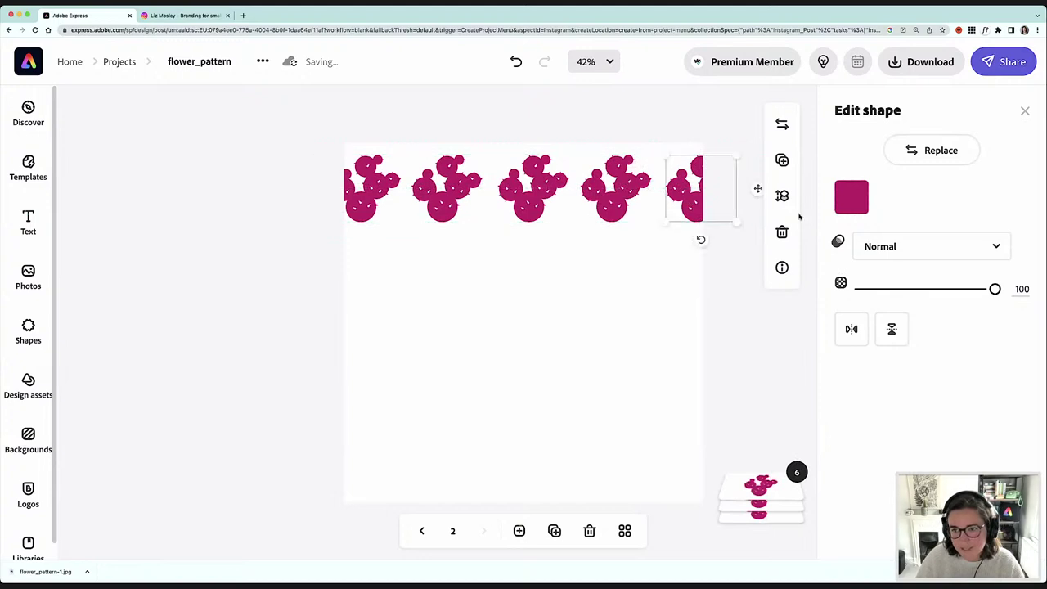
{"action": "left_click", "coordinate": [1025, 110]}
{"action": "left_click", "coordinate": [1018, 112]}
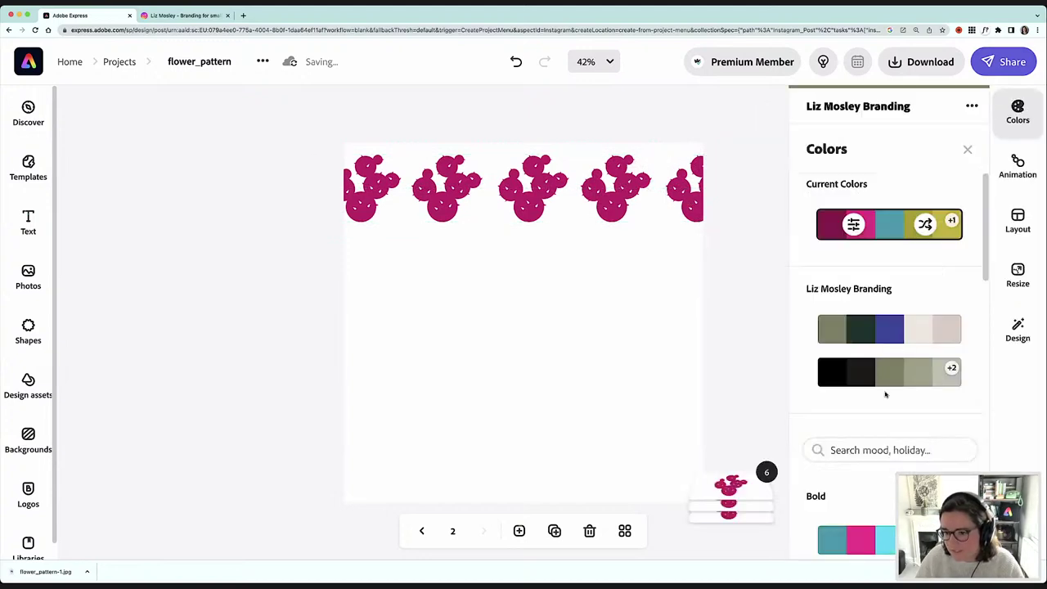
Apply the third Classic palette and shuffle it to a tan background with dark-red cacti
{"action": "scroll", "coordinate": [888, 390], "scroll_direction": "down", "scroll_amount": 5}
{"action": "scroll", "coordinate": [888, 391], "scroll_direction": "down", "scroll_amount": 3}
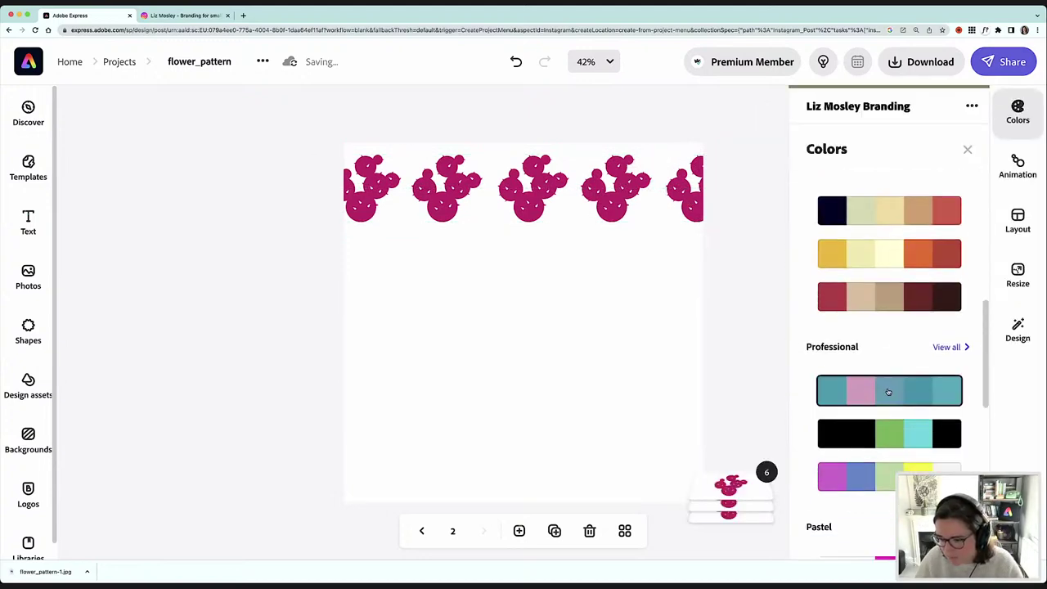
{"action": "scroll", "coordinate": [885, 385], "scroll_direction": "up", "scroll_amount": 3}
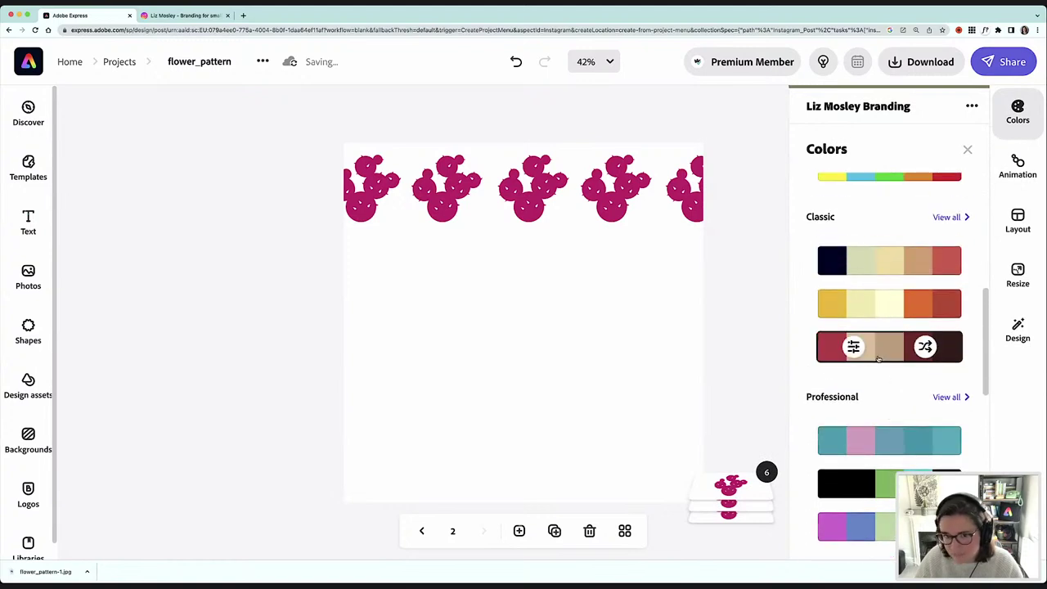
{"action": "left_click", "coordinate": [878, 359]}
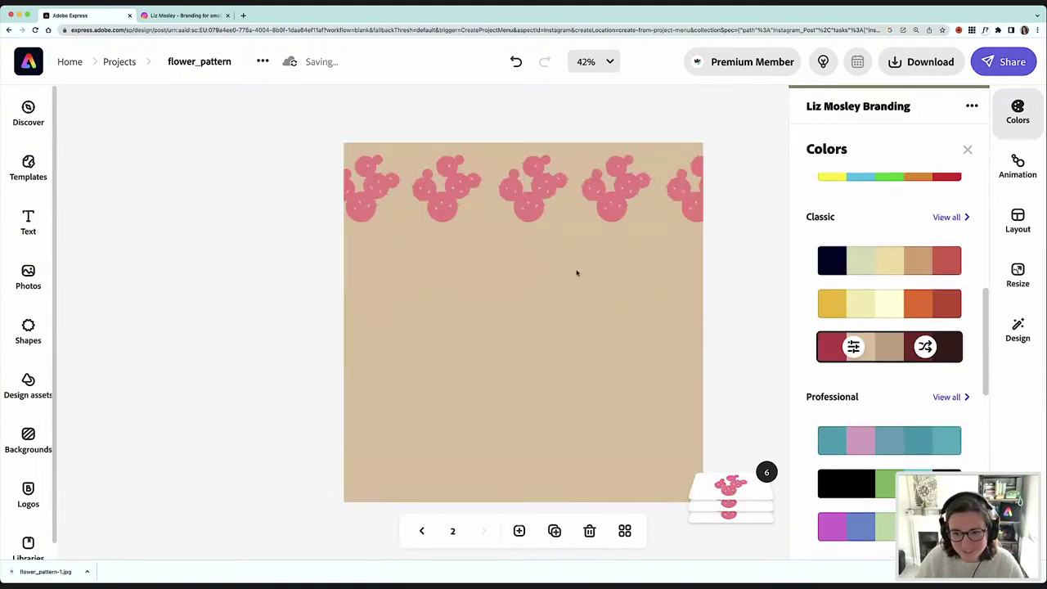
{"action": "left_click", "coordinate": [924, 348]}
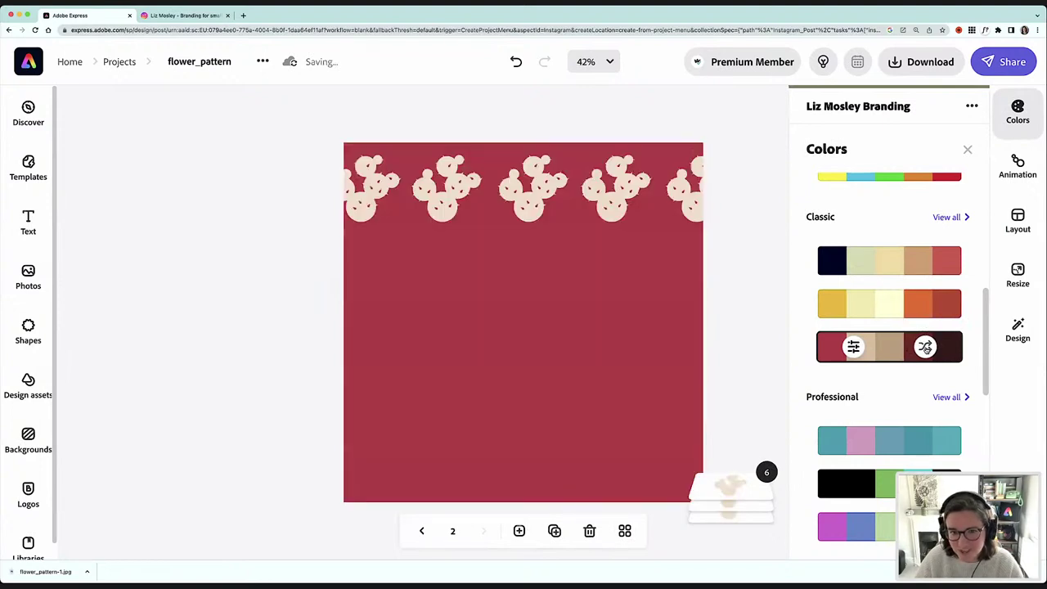
{"action": "left_click", "coordinate": [925, 347]}
{"action": "left_click", "coordinate": [925, 347]}
{"action": "left_click", "coordinate": [925, 347]}
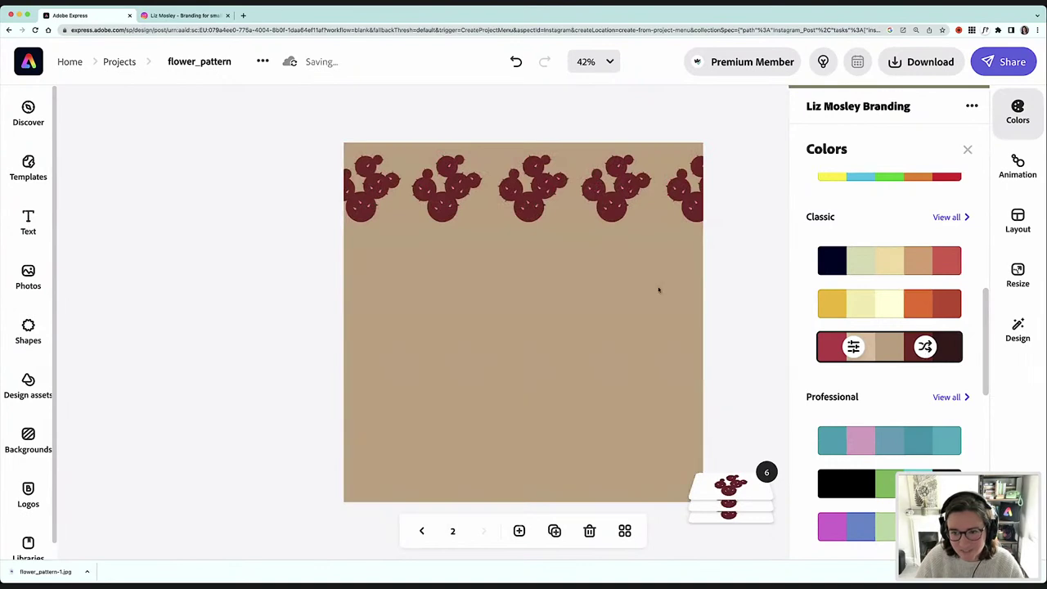
Recolour two alternate cacti to the palette red, then select the whole top row
{"action": "left_click", "coordinate": [446, 211]}
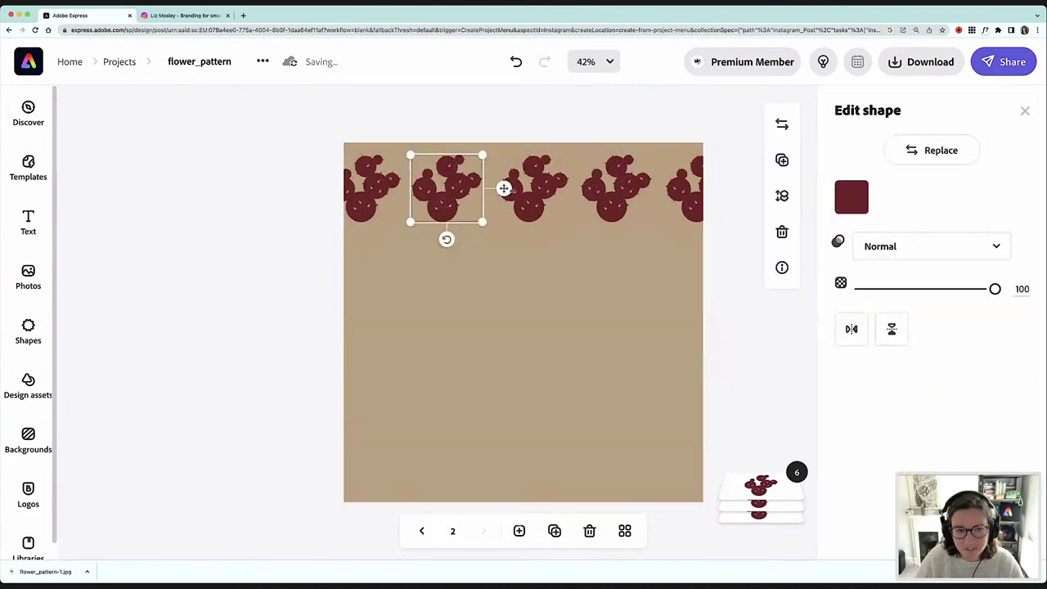
{"action": "left_click", "coordinate": [850, 199]}
{"action": "left_click", "coordinate": [735, 183]}
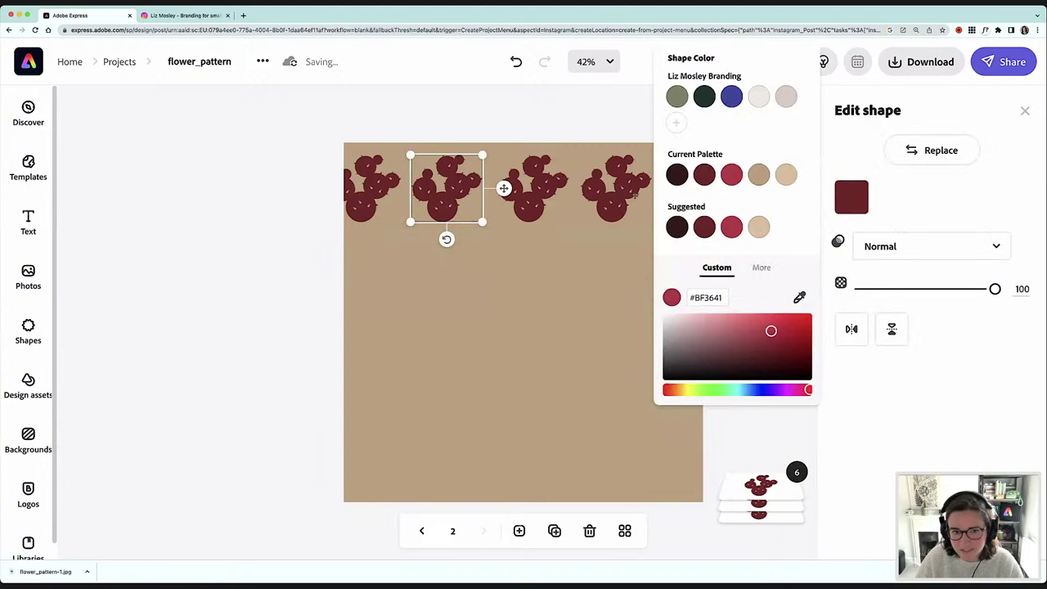
{"action": "left_click", "coordinate": [613, 201]}
{"action": "left_click", "coordinate": [858, 197]}
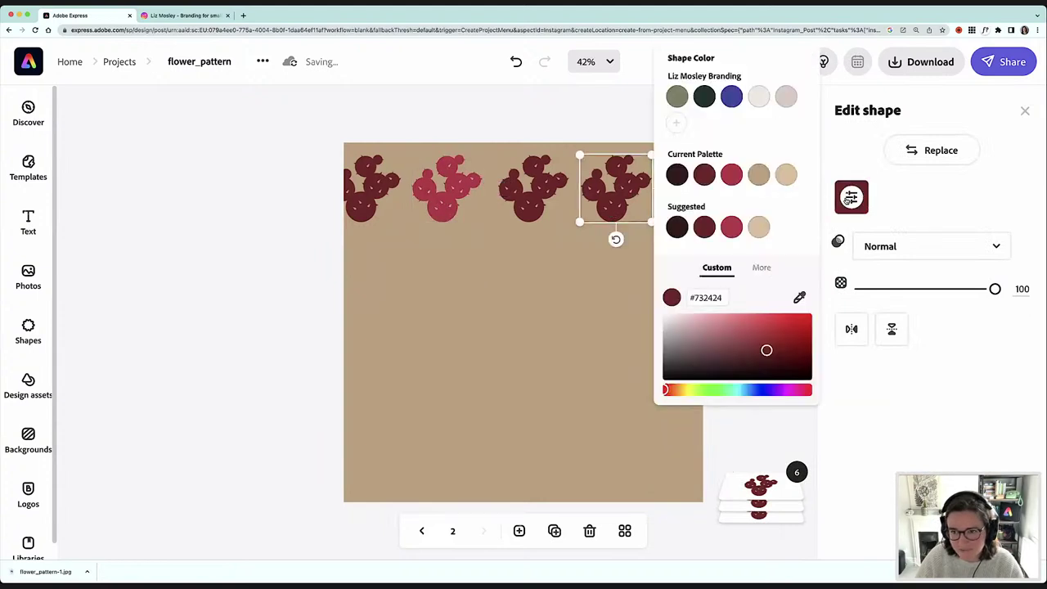
{"action": "left_click", "coordinate": [731, 177]}
{"action": "left_click", "coordinate": [563, 139]}
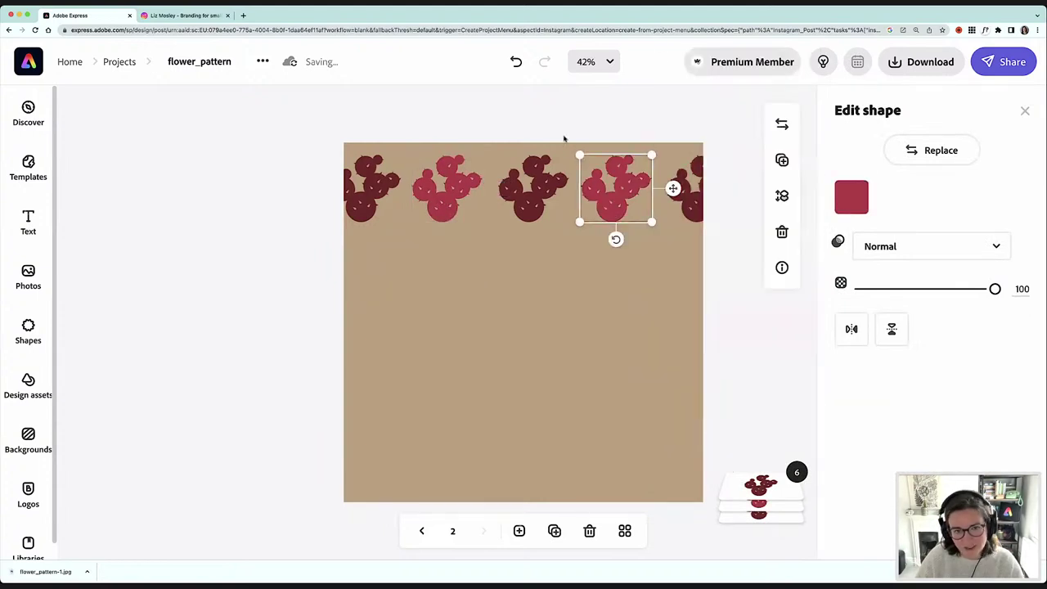
{"action": "left_click_drag", "start_coordinate": [285, 187], "coordinate": [702, 197]}
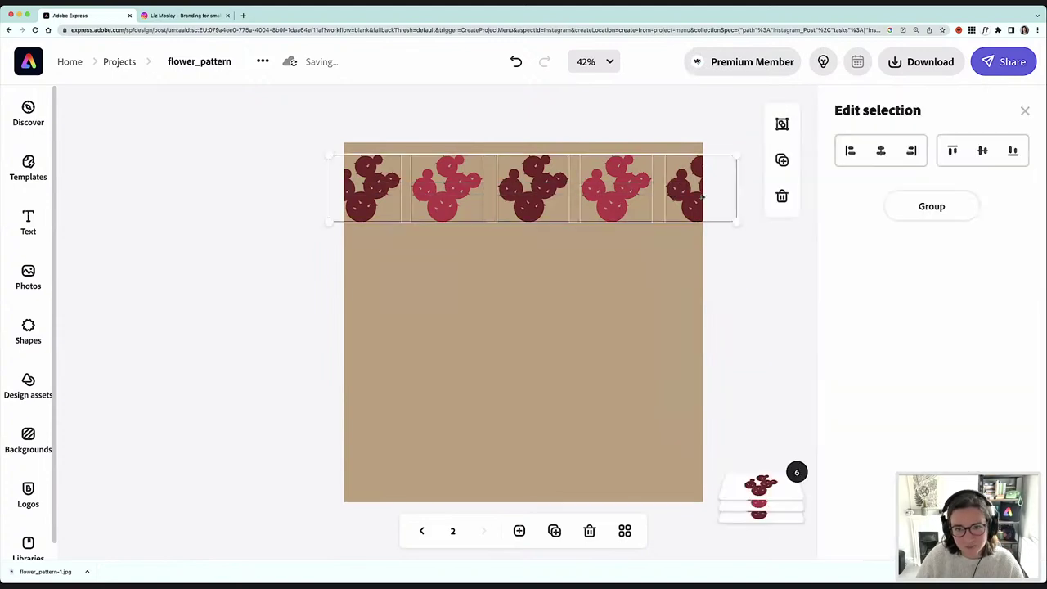
Group the top row and place a copy beneath it as the second row
{"action": "key", "text": "super+g"}
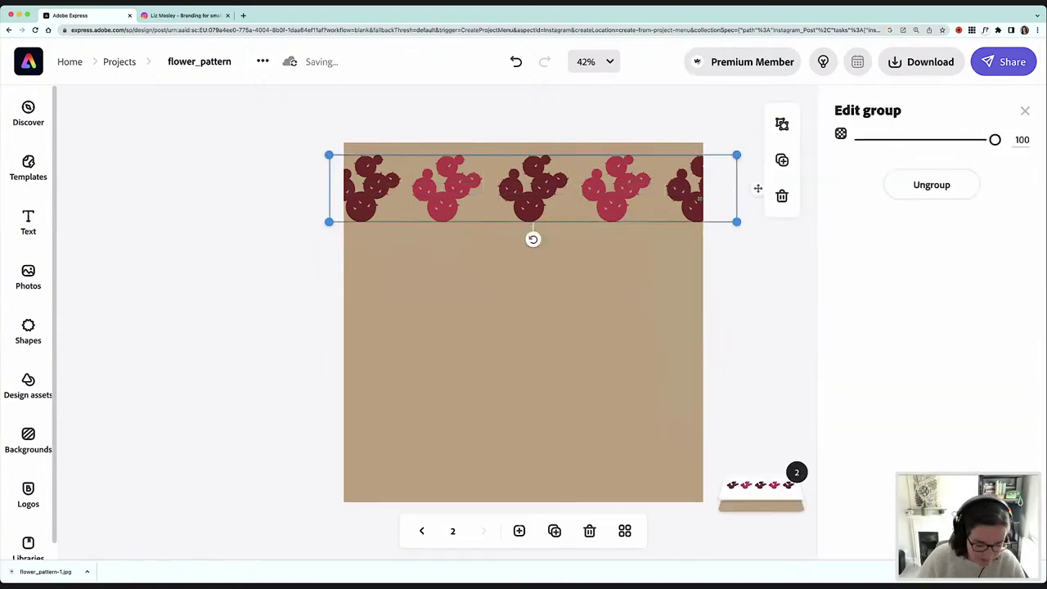
{"action": "left_click_drag", "start_coordinate": [671, 210], "coordinate": [636, 268]}
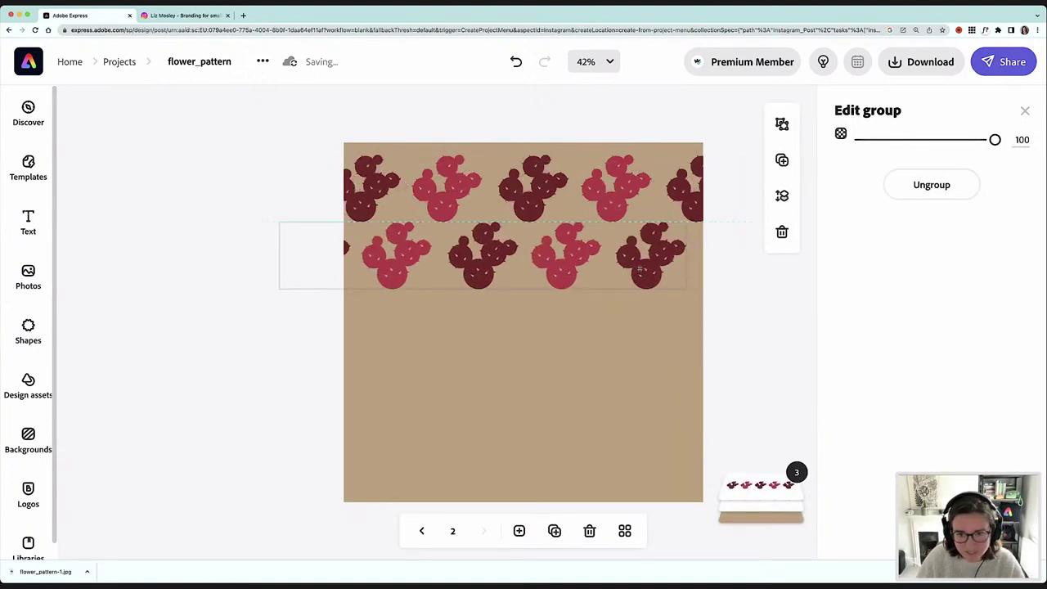
{"action": "left_click_drag", "start_coordinate": [641, 272], "coordinate": [641, 272]}
Ungroup the second row, move one cactus to the right edge to stagger it, and regroup
{"action": "left_click", "coordinate": [738, 322]}
{"action": "left_click", "coordinate": [560, 270]}
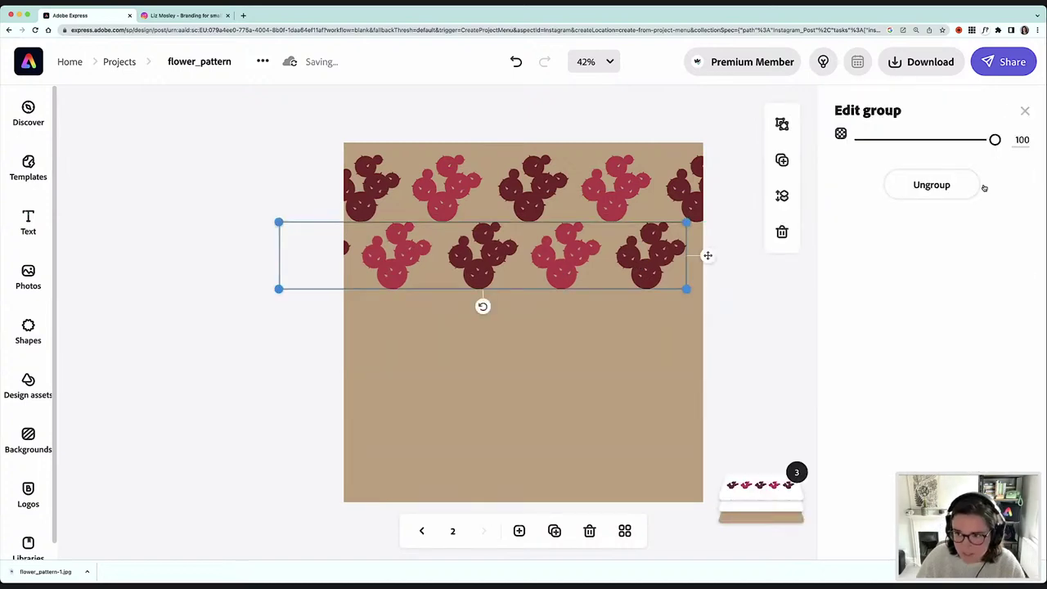
{"action": "left_click", "coordinate": [931, 185]}
{"action": "left_click", "coordinate": [736, 303]}
{"action": "left_click", "coordinate": [548, 271]}
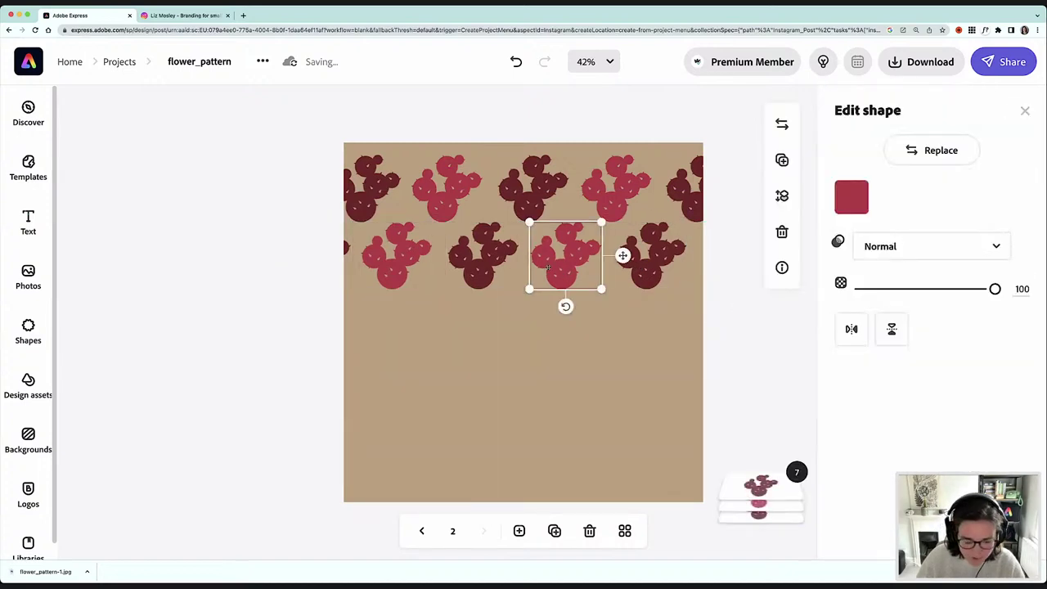
{"action": "left_click_drag", "start_coordinate": [556, 278], "coordinate": [729, 269]}
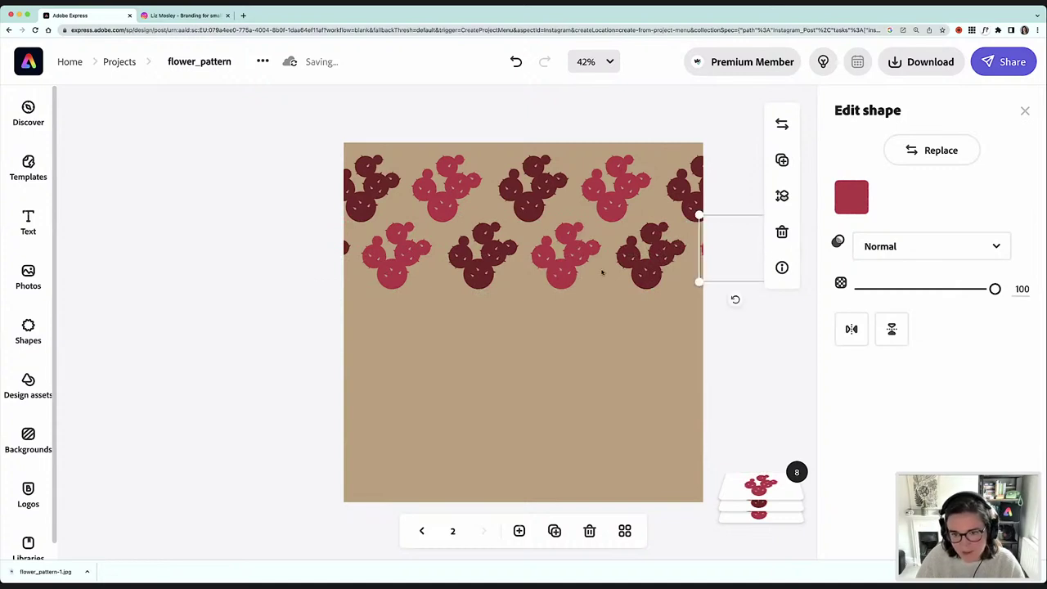
{"action": "left_click", "coordinate": [615, 272], "text": "shift"}
{"action": "left_click", "coordinate": [566, 270], "text": "shift"}
{"action": "left_click", "coordinate": [479, 268], "text": "shift"}
{"action": "left_click", "coordinate": [393, 269], "text": "shift"}
{"action": "left_click", "coordinate": [331, 266]}
{"action": "left_click_drag", "start_coordinate": [227, 247], "coordinate": [778, 275]}
{"action": "left_click", "coordinate": [930, 207]}
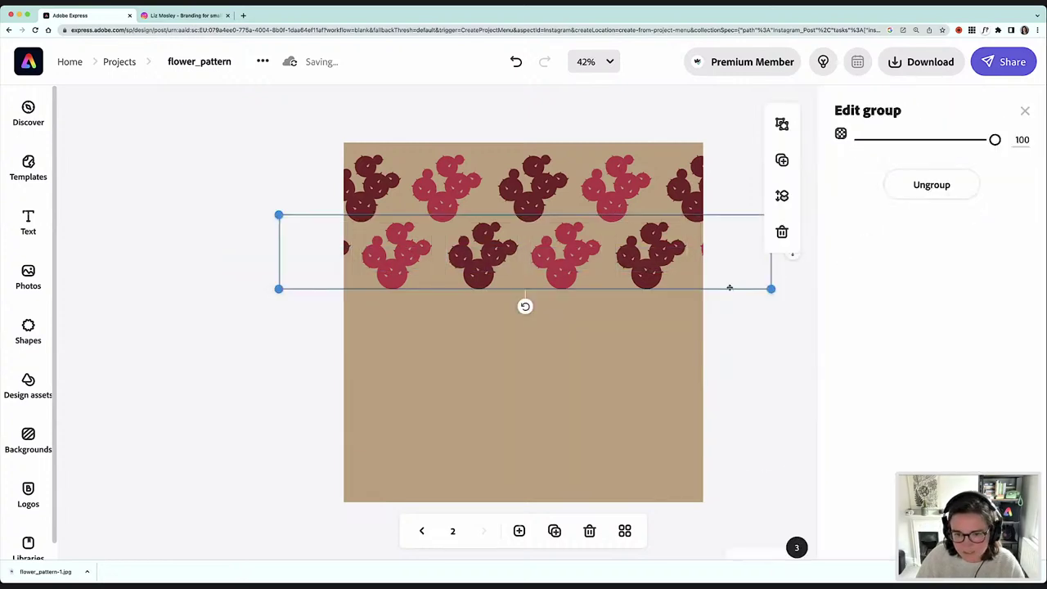
Copy the staggered rows down as third, fourth and fifth rows reaching the bottom edge
{"action": "left_click_drag", "start_coordinate": [495, 276], "coordinate": [495, 329]}
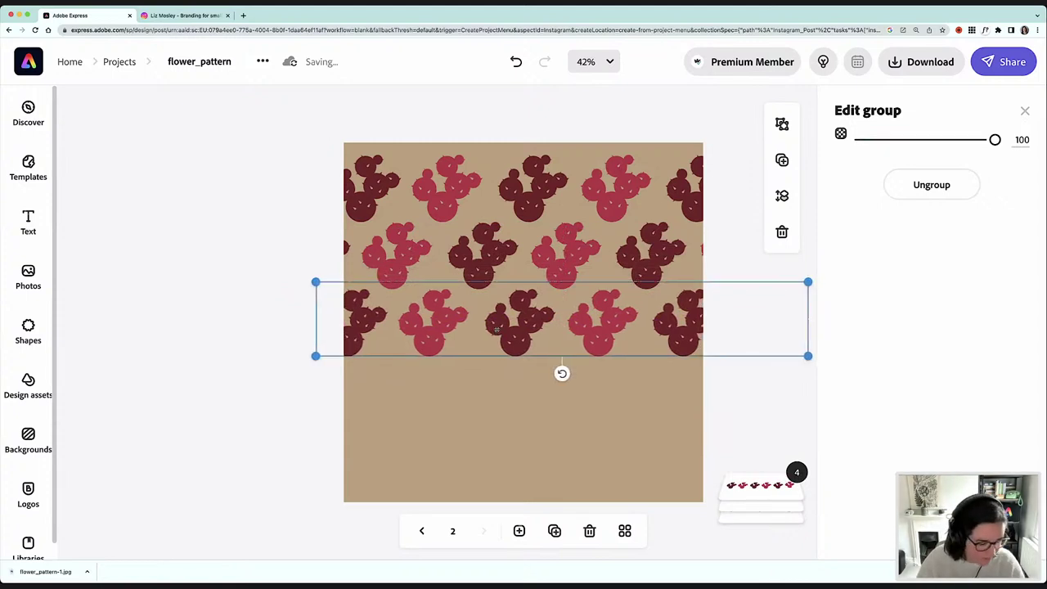
{"action": "key", "text": "super+d"}
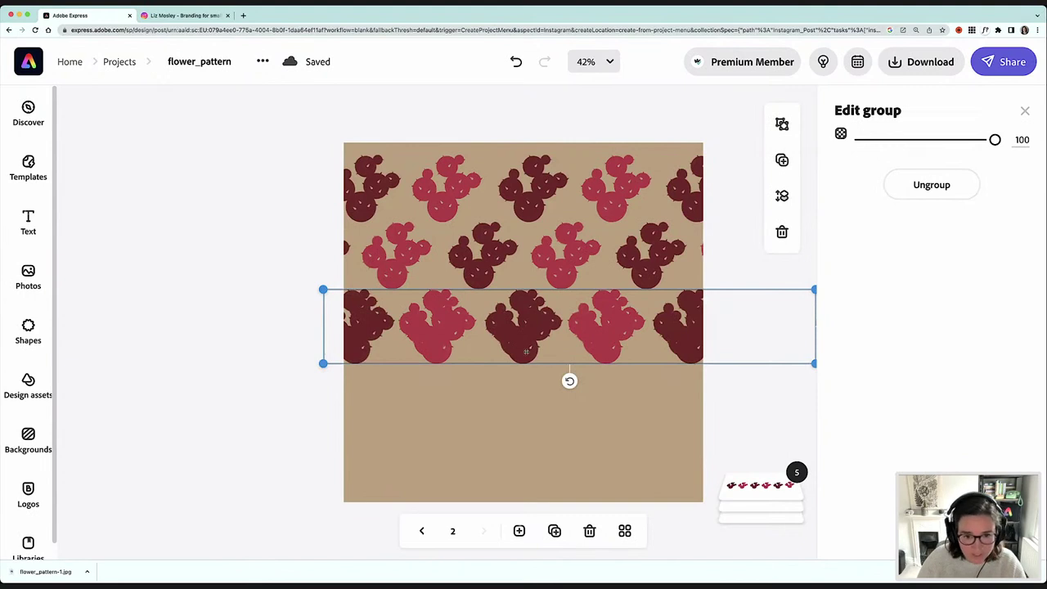
{"action": "left_click_drag", "start_coordinate": [528, 354], "coordinate": [563, 402]}
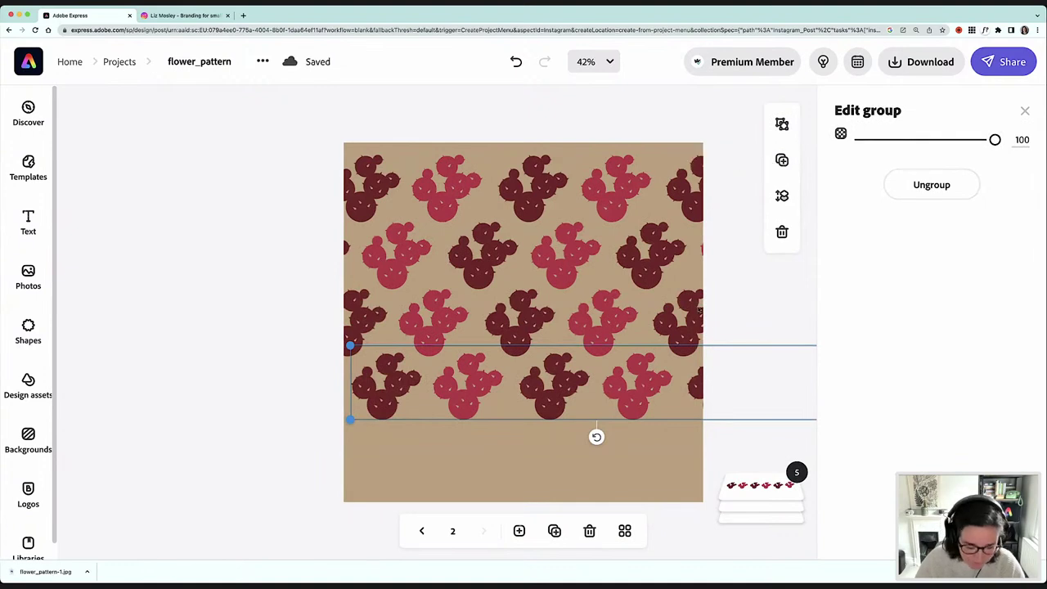
{"action": "key", "text": "super+d"}
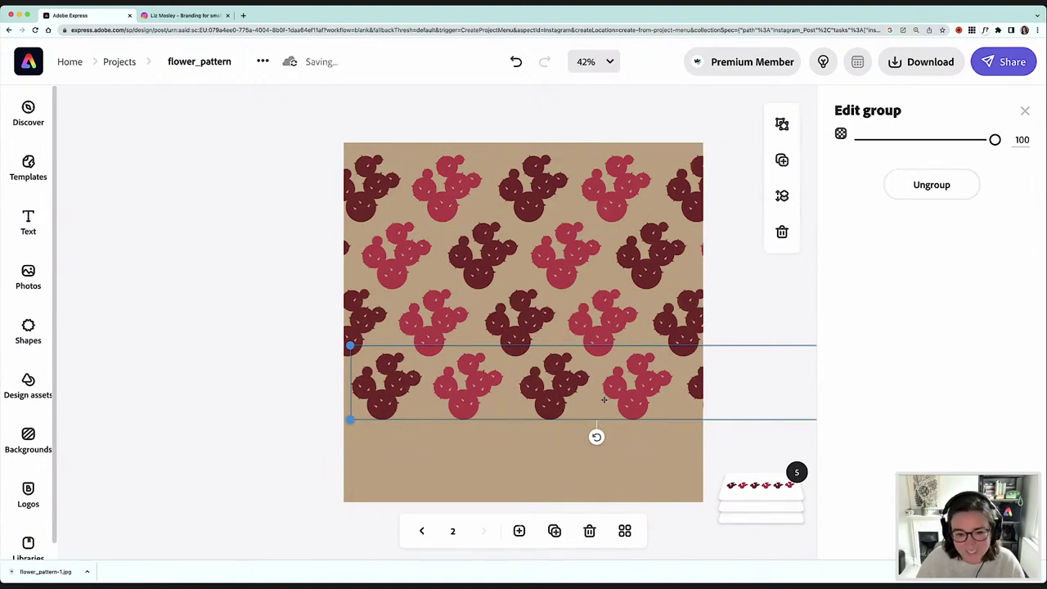
{"action": "left_click_drag", "start_coordinate": [561, 390], "coordinate": [507, 451]}
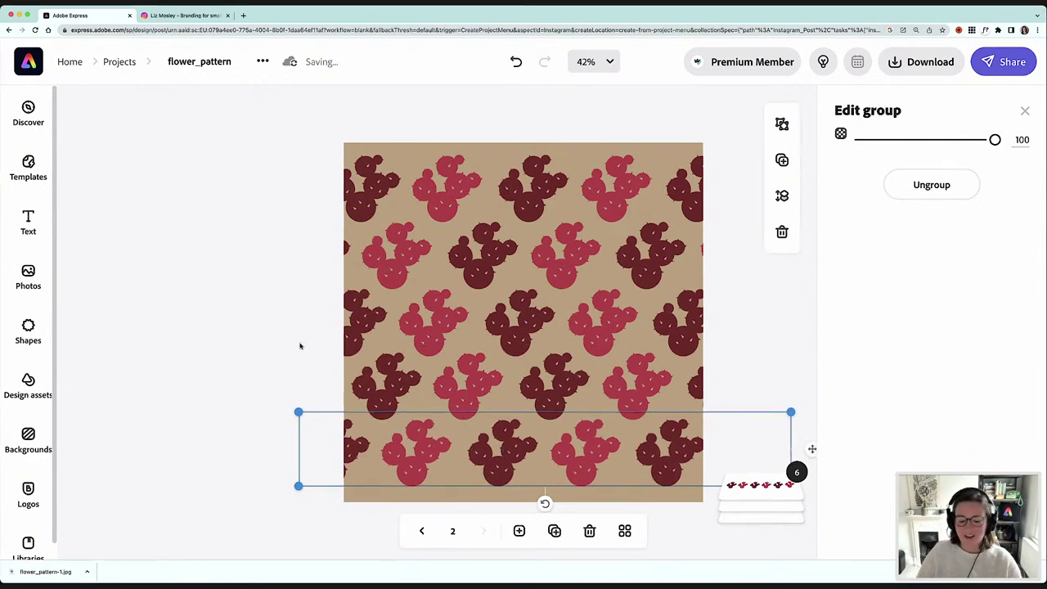
Recolour the cactus pattern with a yellow, green and purple Color pop palette
{"action": "left_click", "coordinate": [194, 234]}
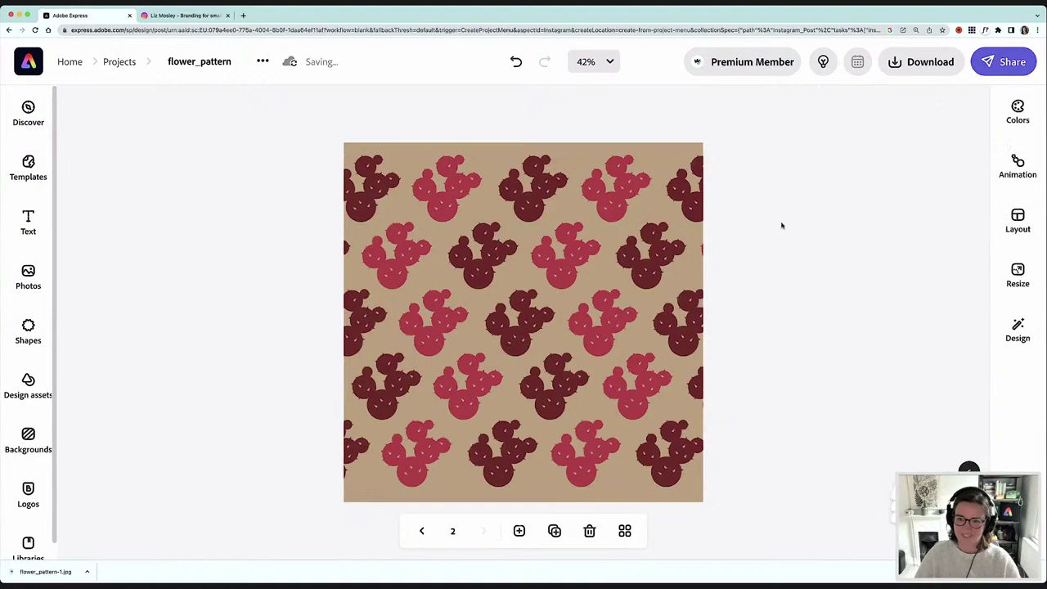
{"action": "left_click", "coordinate": [1017, 111]}
{"action": "scroll", "coordinate": [888, 362], "scroll_direction": "down", "scroll_amount": 5}
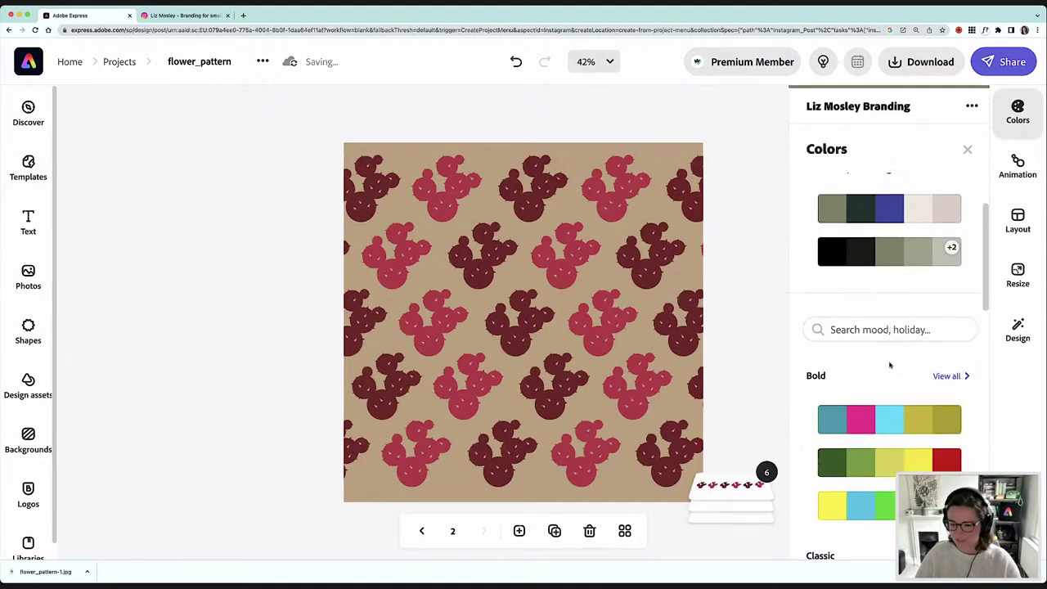
{"action": "scroll", "coordinate": [893, 367], "scroll_direction": "down", "scroll_amount": 3}
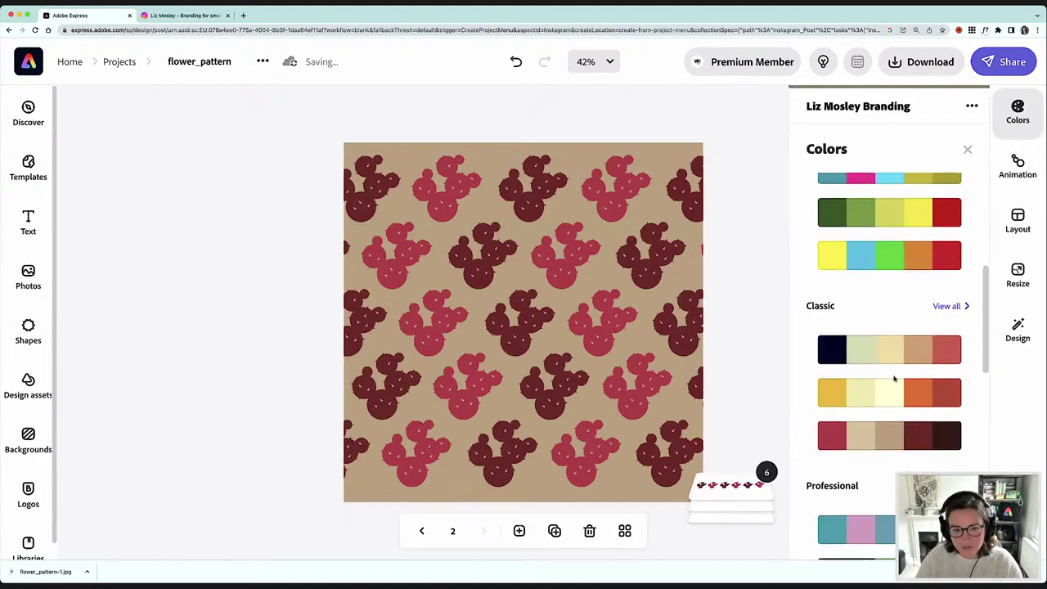
{"action": "scroll", "coordinate": [894, 378], "scroll_direction": "down", "scroll_amount": 4}
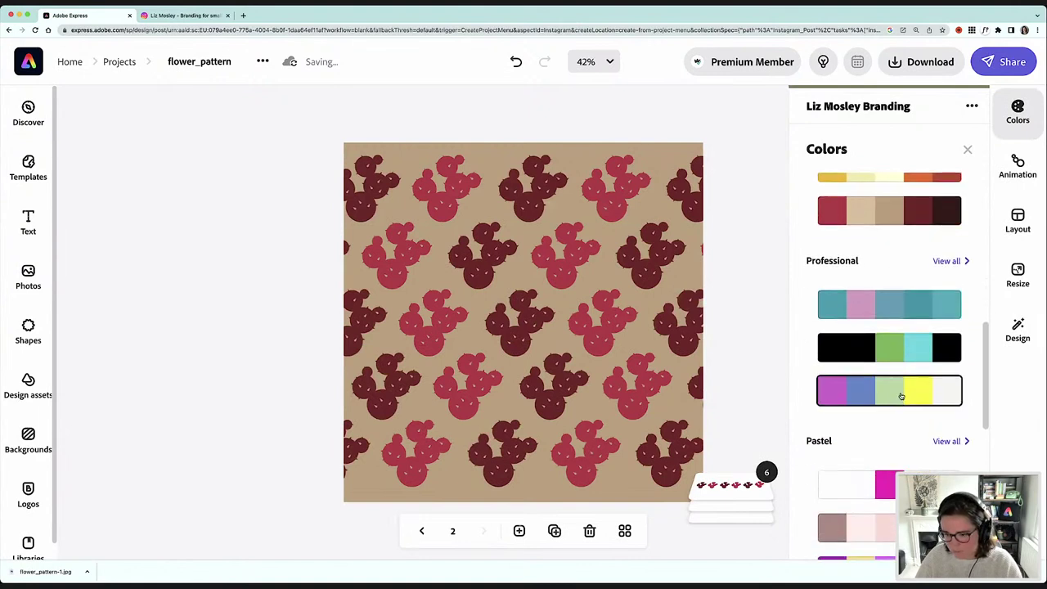
{"action": "scroll", "coordinate": [900, 395], "scroll_direction": "down", "scroll_amount": 6}
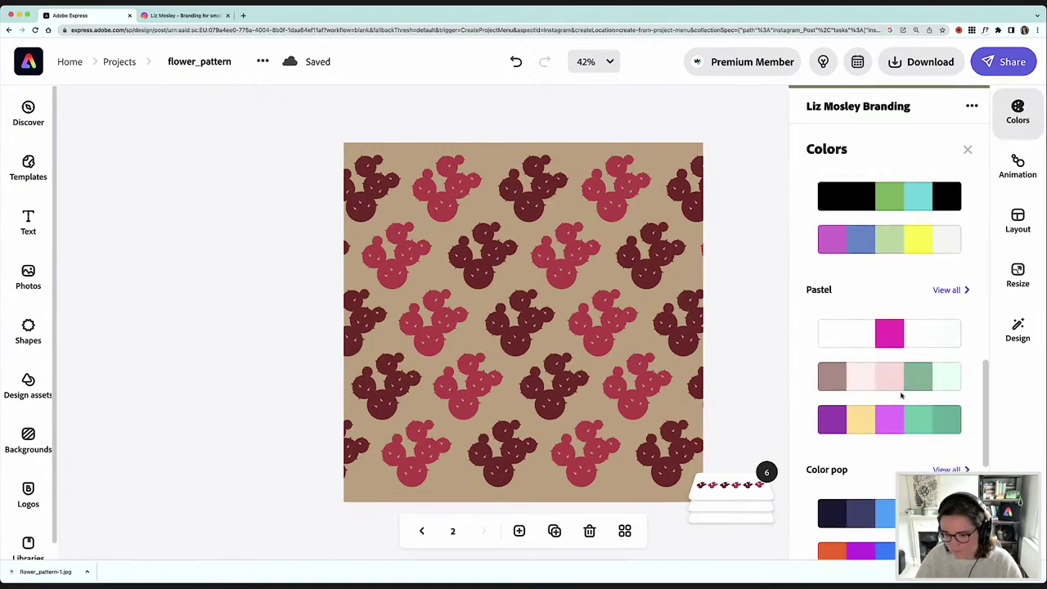
{"action": "scroll", "coordinate": [900, 395], "scroll_direction": "down", "scroll_amount": 1}
{"action": "left_click", "coordinate": [872, 417]}
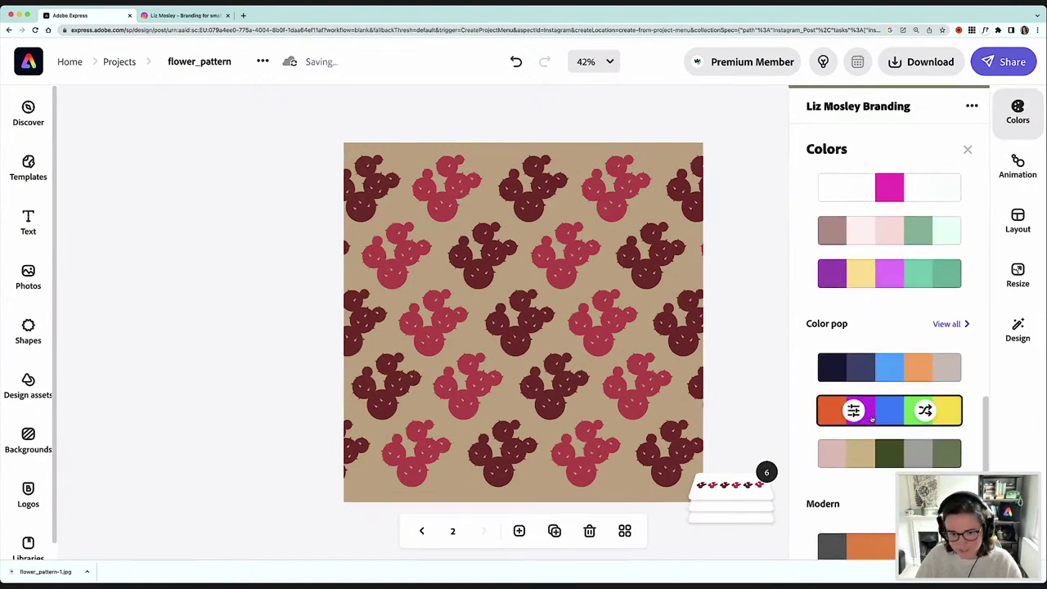
{"action": "scroll", "coordinate": [875, 421], "scroll_direction": "down", "scroll_amount": 1}
Add a new blank Instagram-sized page as page 3
{"action": "left_click", "coordinate": [215, 386]}
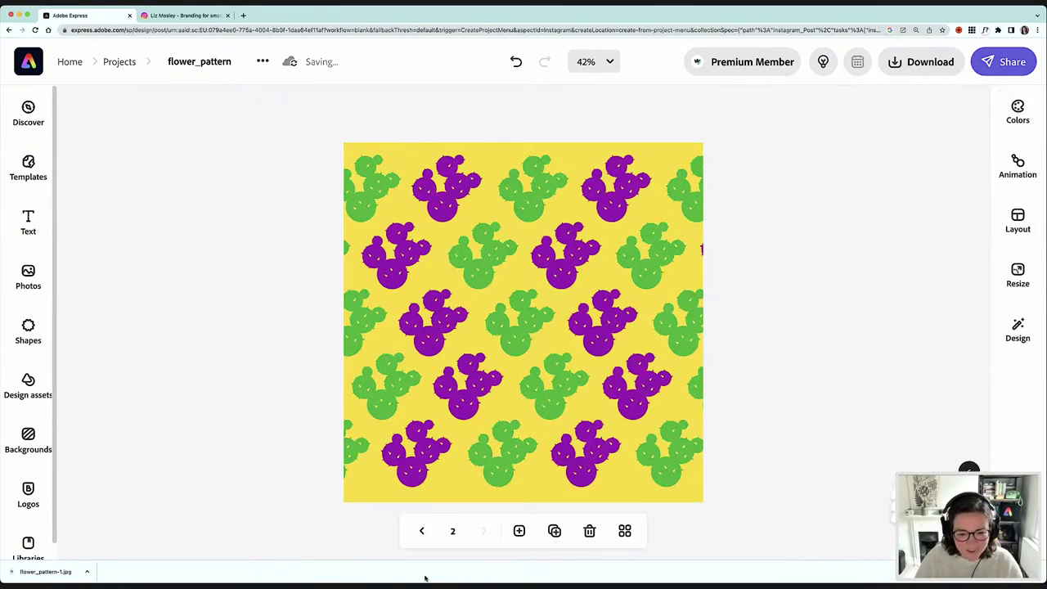
{"action": "left_click", "coordinate": [518, 531]}
{"action": "left_click", "coordinate": [584, 360]}
Search Design assets for 'cactus' and add a pale prickly-pear pad to page 3
{"action": "left_click", "coordinate": [27, 384]}
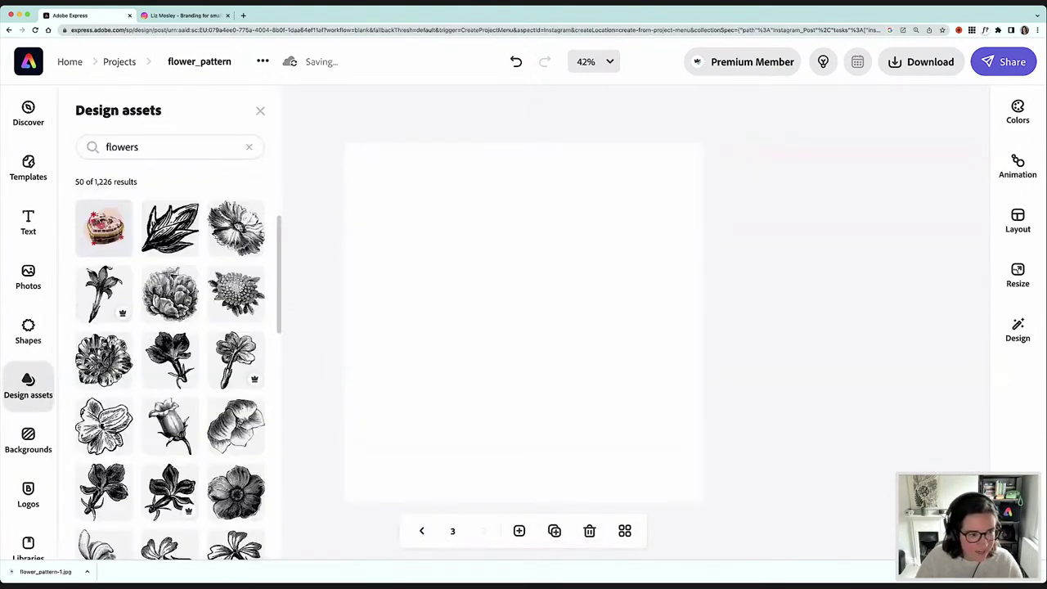
{"action": "left_click", "coordinate": [249, 146]}
{"action": "left_click", "coordinate": [147, 150]}
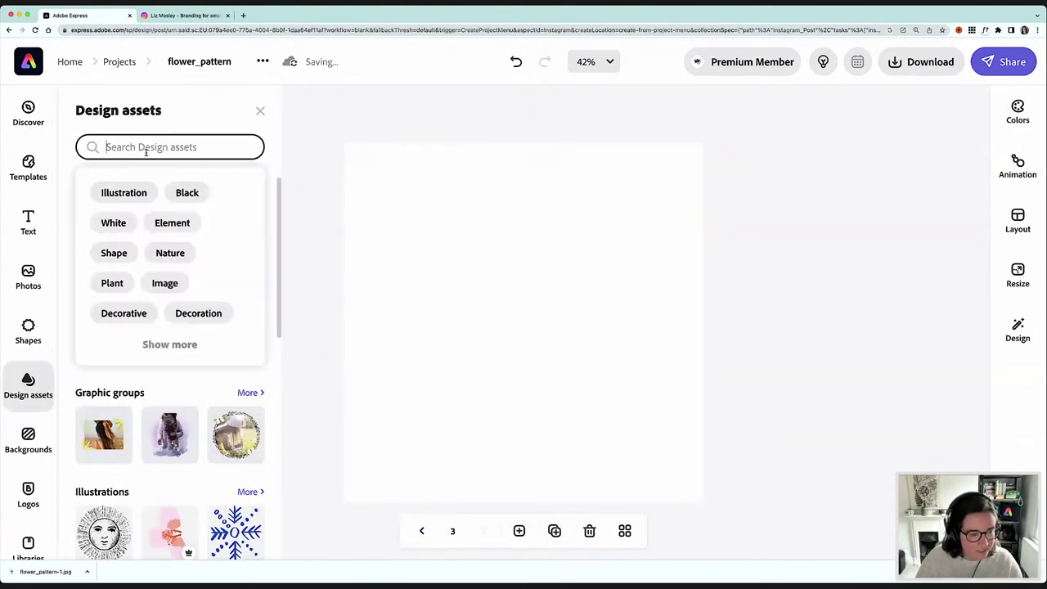
{"action": "type", "text": "cactus"}
{"action": "key", "text": "Return"}
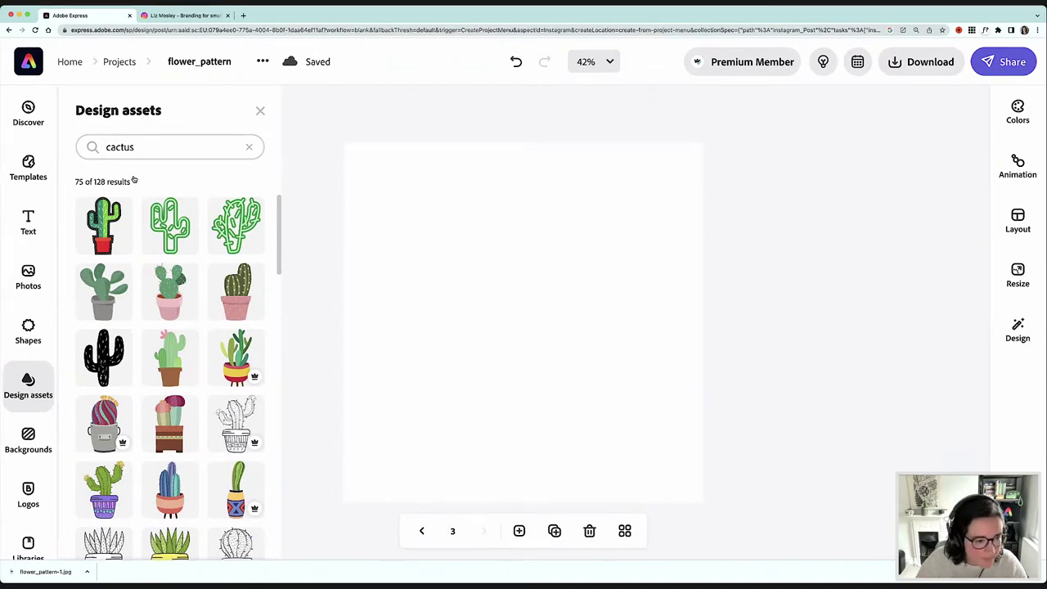
{"action": "scroll", "coordinate": [200, 411], "scroll_direction": "down", "scroll_amount": 5}
{"action": "scroll", "coordinate": [215, 417], "scroll_direction": "down", "scroll_amount": 10}
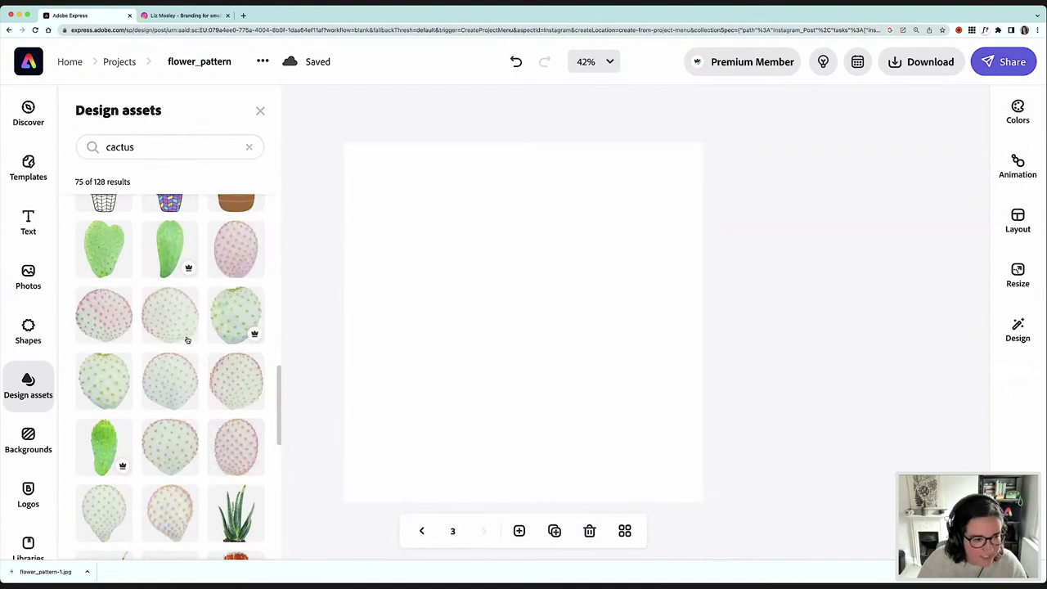
{"action": "scroll", "coordinate": [187, 338], "scroll_direction": "up", "scroll_amount": 1}
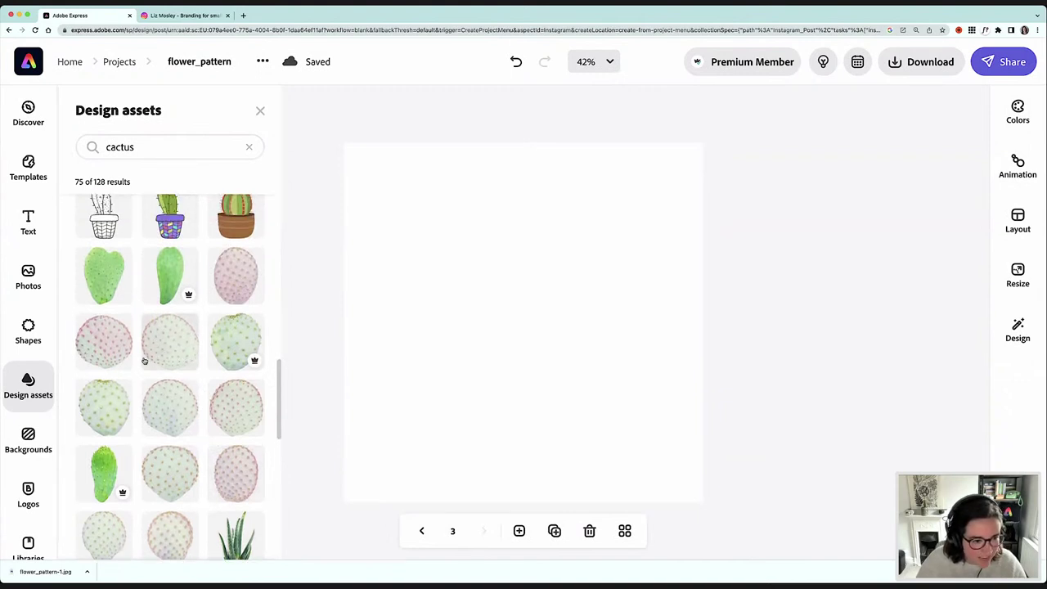
{"action": "left_click", "coordinate": [172, 353]}
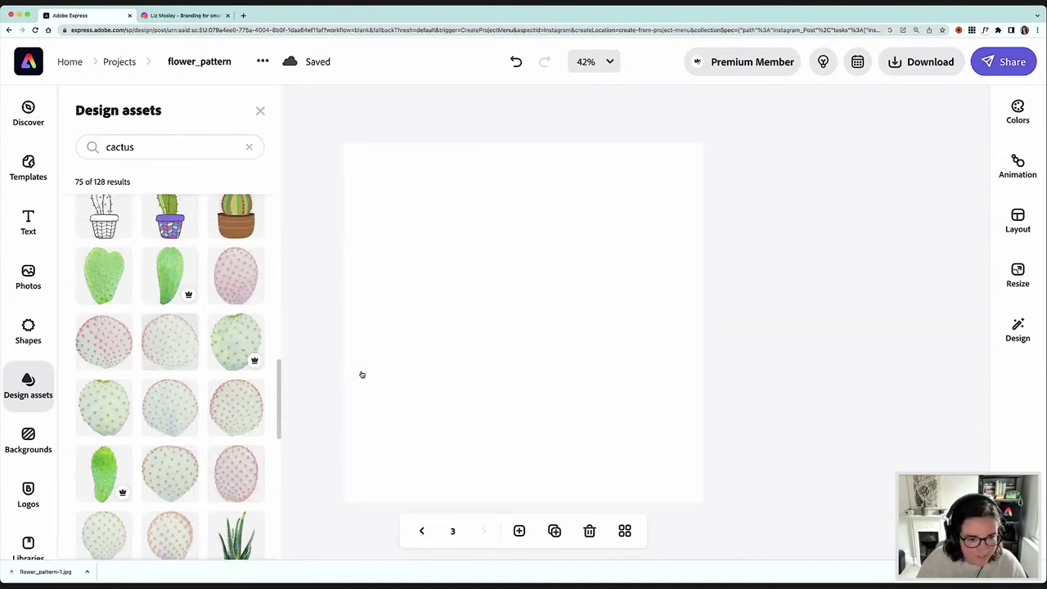
Centre the first pad, then add a pink pad top-left and a pale pad lower right
{"action": "left_click", "coordinate": [498, 370]}
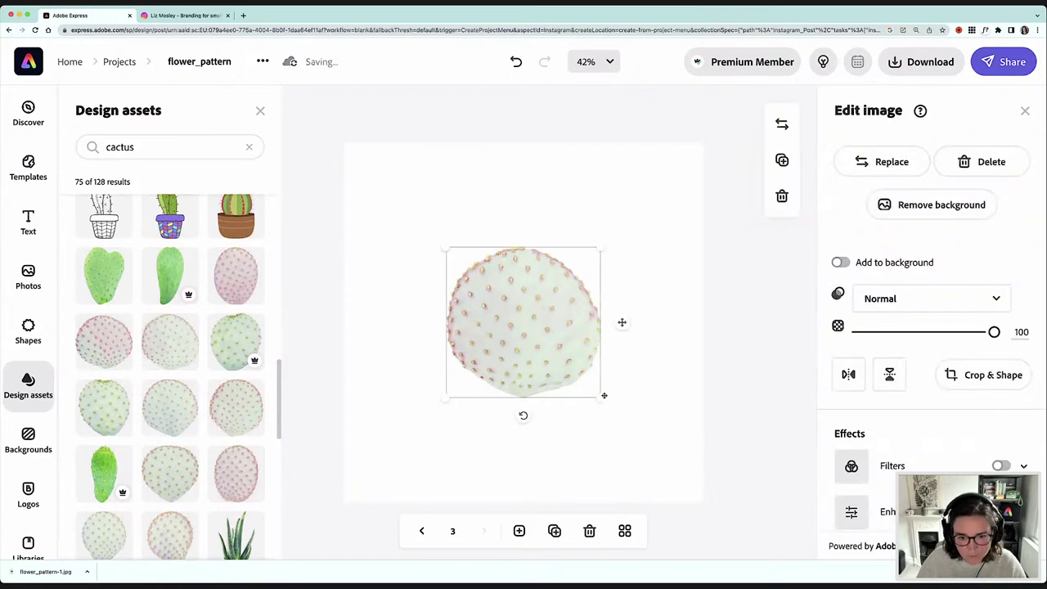
{"action": "left_click_drag", "start_coordinate": [489, 338], "coordinate": [498, 337]}
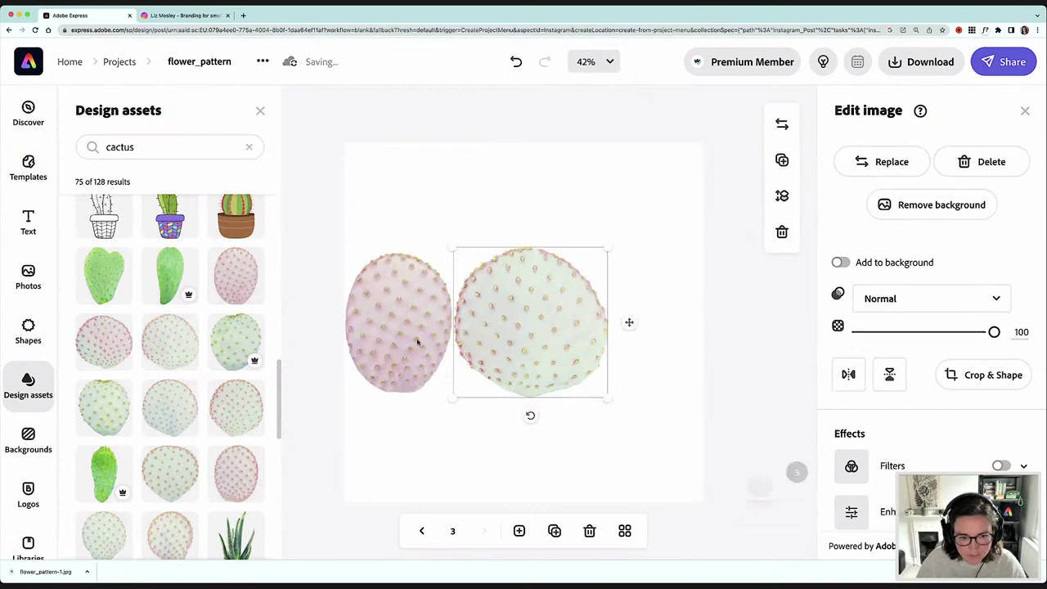
{"action": "left_click_drag", "start_coordinate": [401, 347], "coordinate": [408, 271]}
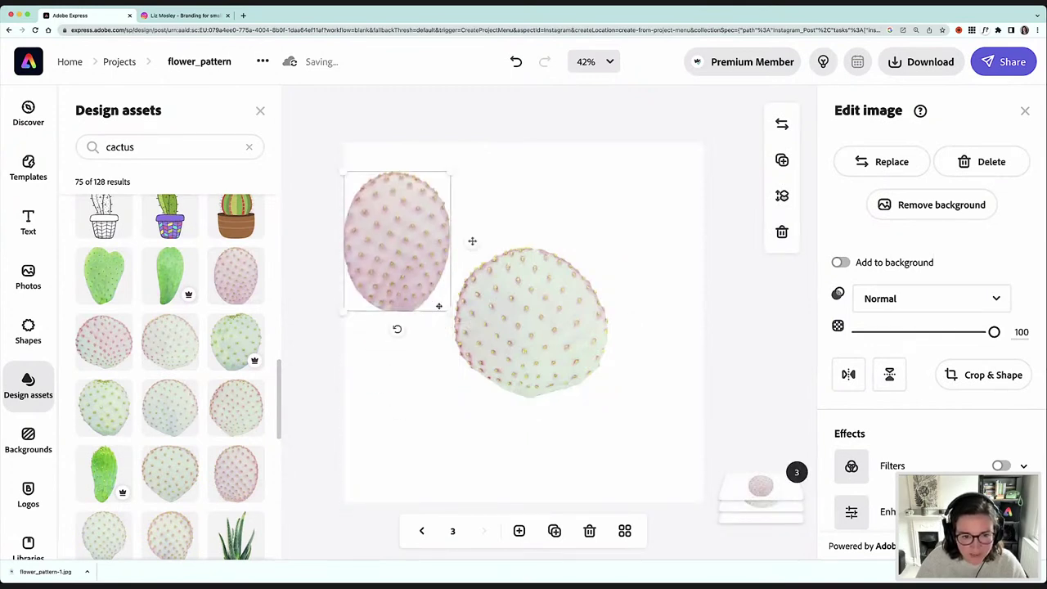
{"action": "left_click_drag", "start_coordinate": [420, 229], "coordinate": [432, 230]}
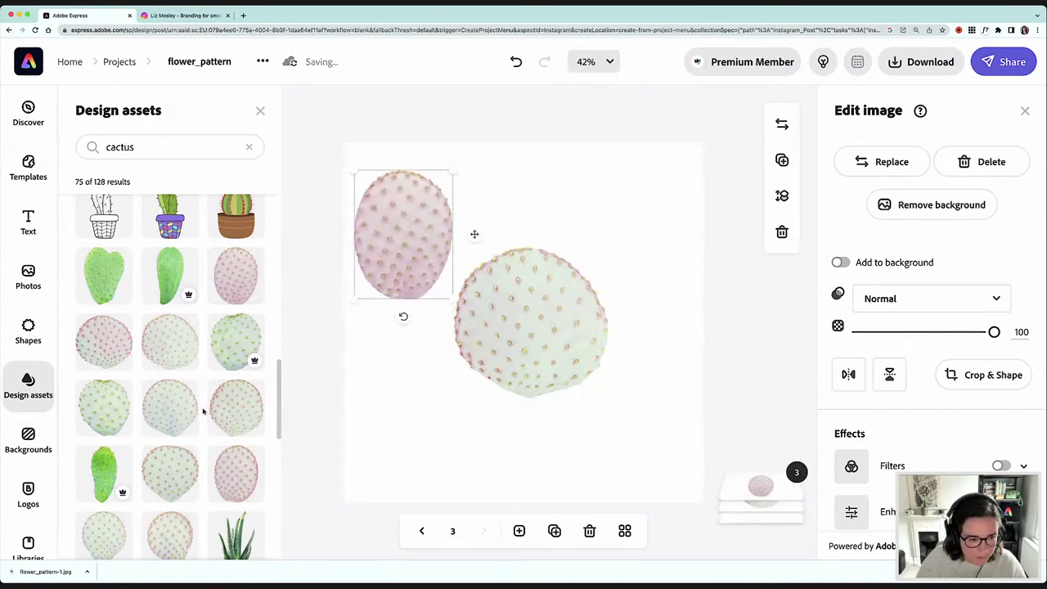
{"action": "left_click", "coordinate": [164, 485]}
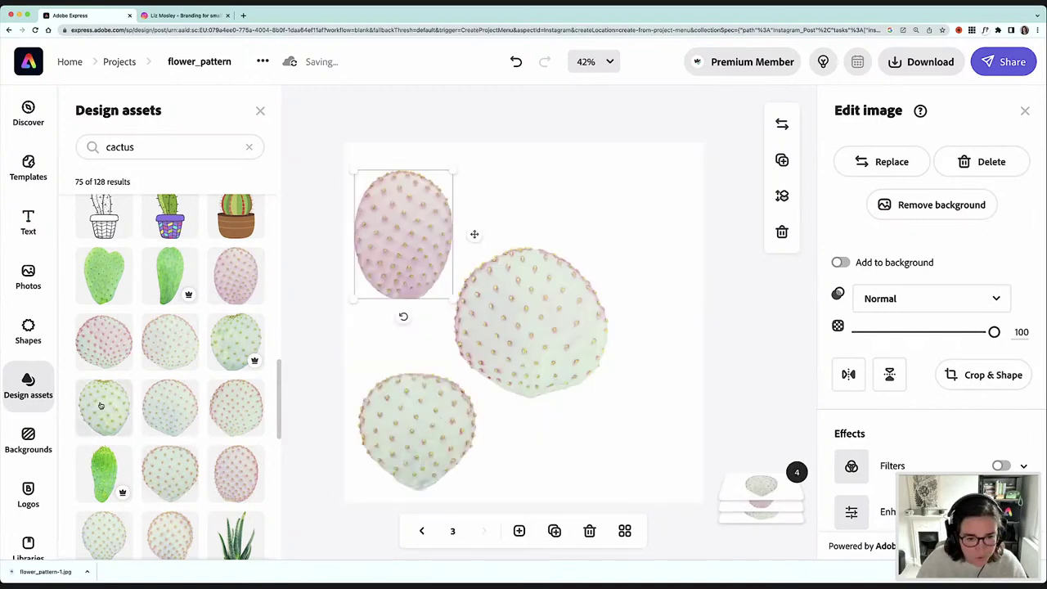
{"action": "left_click_drag", "start_coordinate": [99, 405], "coordinate": [570, 445]}
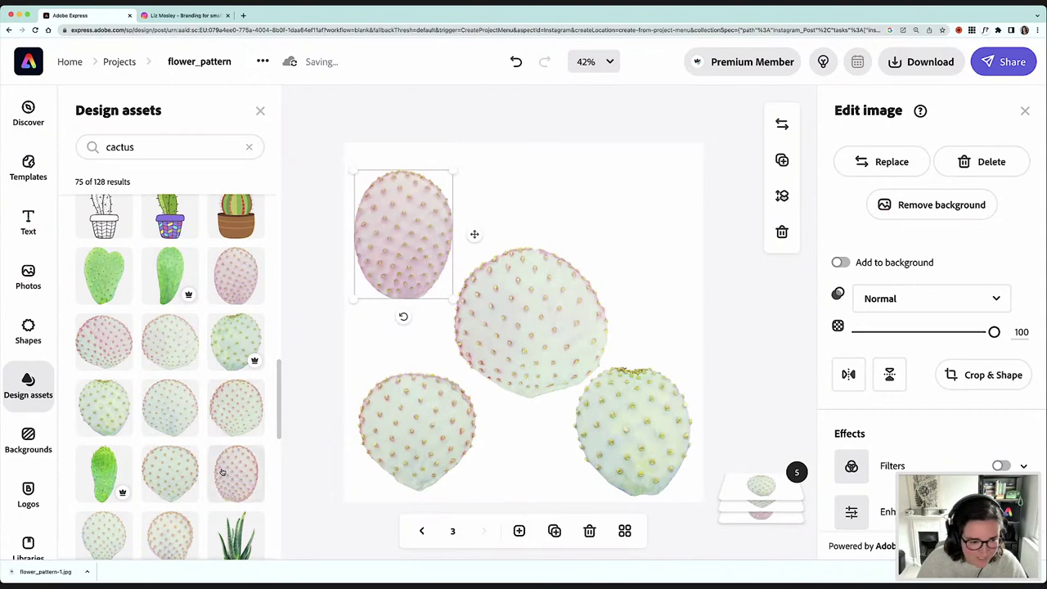
{"action": "left_click", "coordinate": [221, 473]}
Rotate the top-right pink pad about 90° and tilt the bottom-right pad about 40°
{"action": "left_click", "coordinate": [649, 243]}
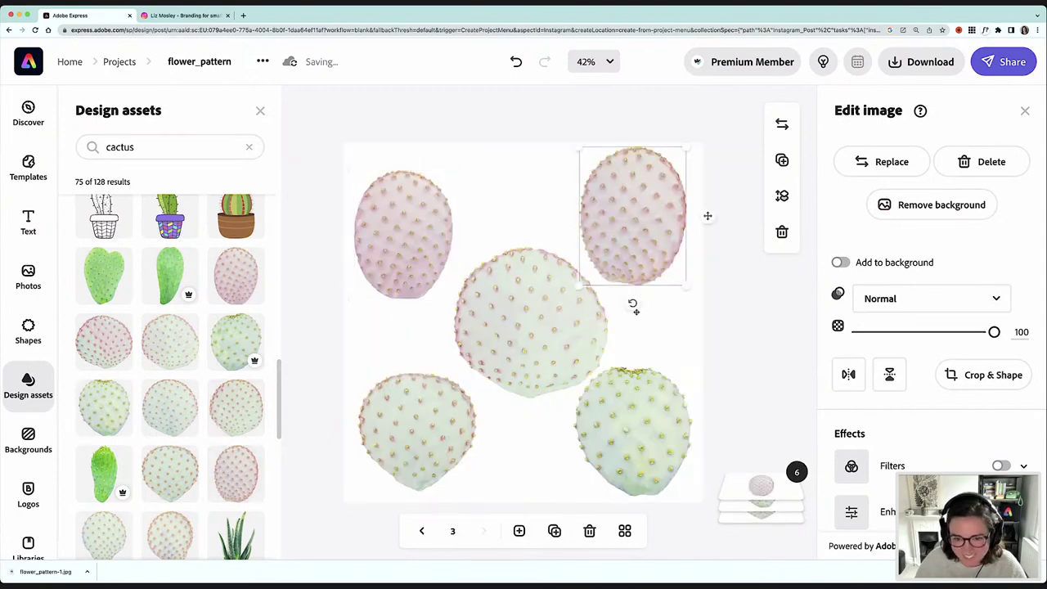
{"action": "left_click_drag", "start_coordinate": [630, 303], "coordinate": [665, 262]}
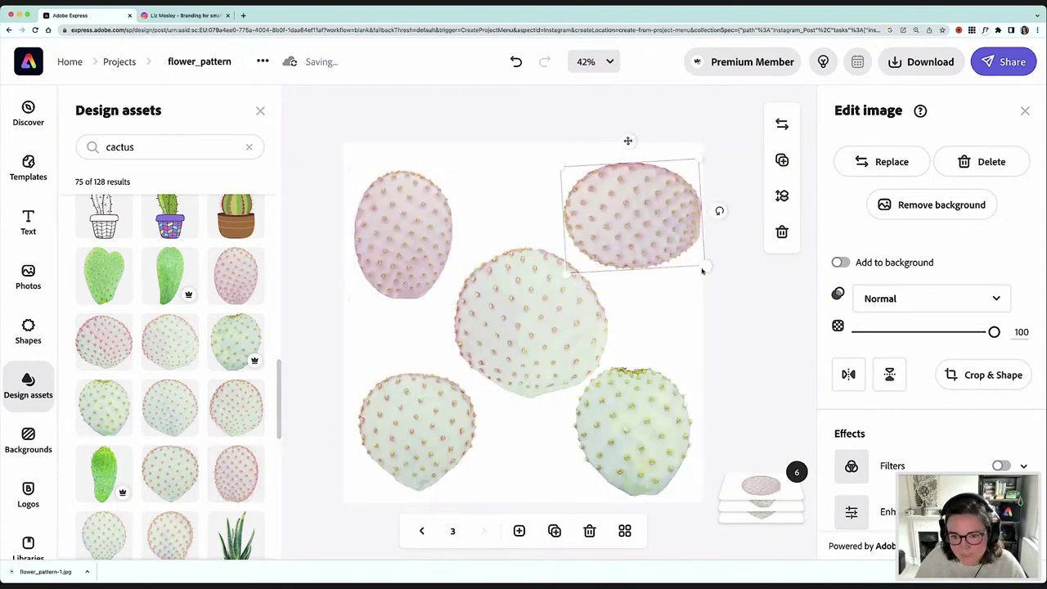
{"action": "mouse_move", "coordinate": [626, 140]}
{"action": "left_mouse_down"}
{"action": "mouse_move", "coordinate": [610, 152]}
{"action": "mouse_move", "coordinate": [614, 134]}
{"action": "left_mouse_up"}
{"action": "left_click_drag", "start_coordinate": [527, 342], "coordinate": [522, 340]}
{"action": "left_click", "coordinate": [629, 463]}
{"action": "left_click_drag", "start_coordinate": [632, 513], "coordinate": [579, 495]}
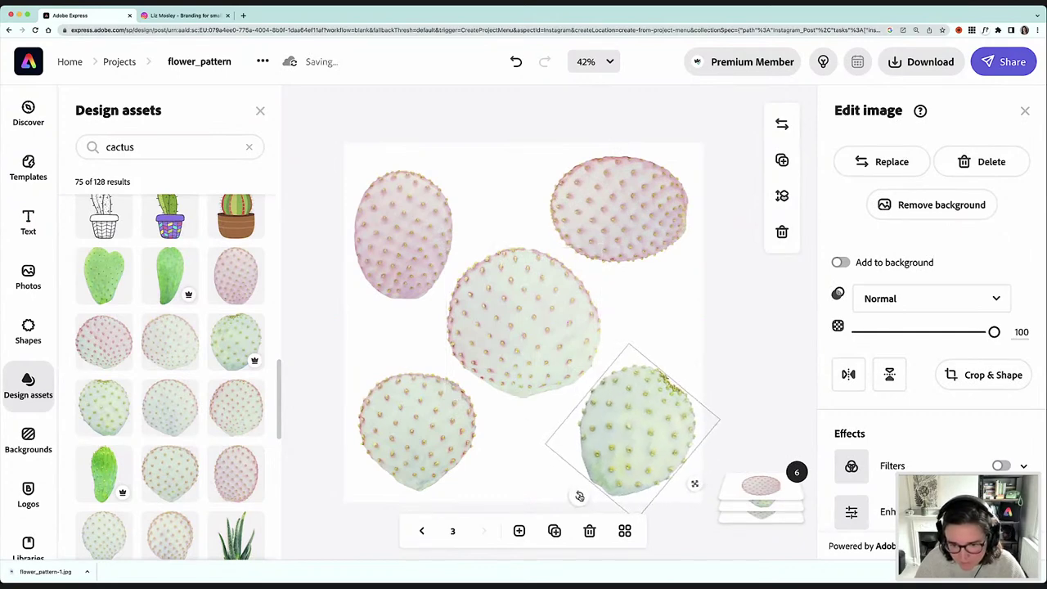
Add another pale pad, shrink it small and place it near the top middle
{"action": "scroll", "coordinate": [175, 463], "scroll_direction": "down", "scroll_amount": 2}
{"action": "left_click", "coordinate": [171, 471]}
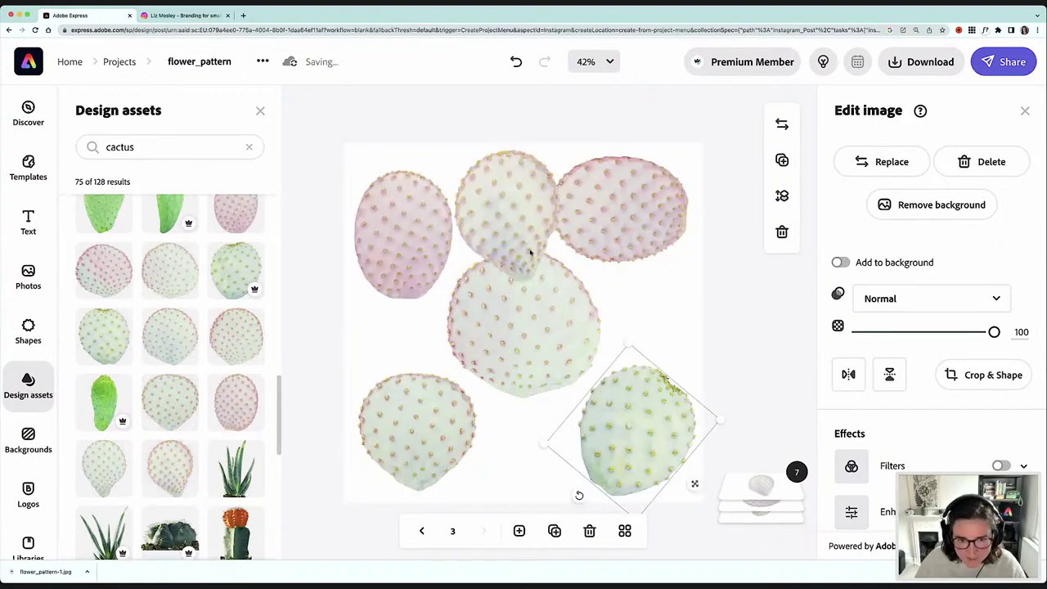
{"action": "left_click", "coordinate": [518, 235]}
{"action": "left_click_drag", "start_coordinate": [559, 283], "coordinate": [515, 226]}
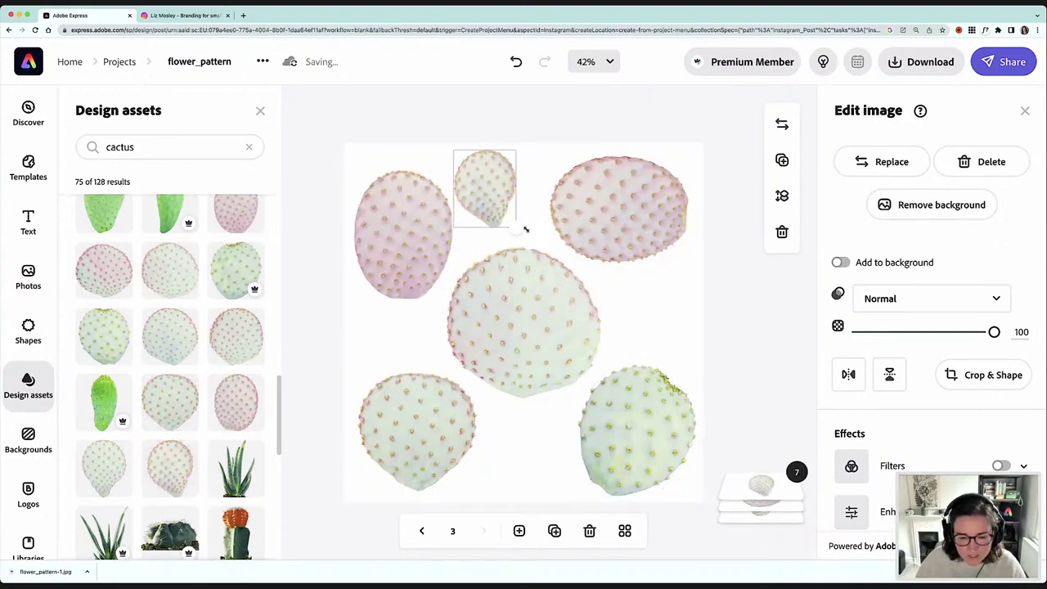
{"action": "left_click_drag", "start_coordinate": [486, 189], "coordinate": [504, 199]}
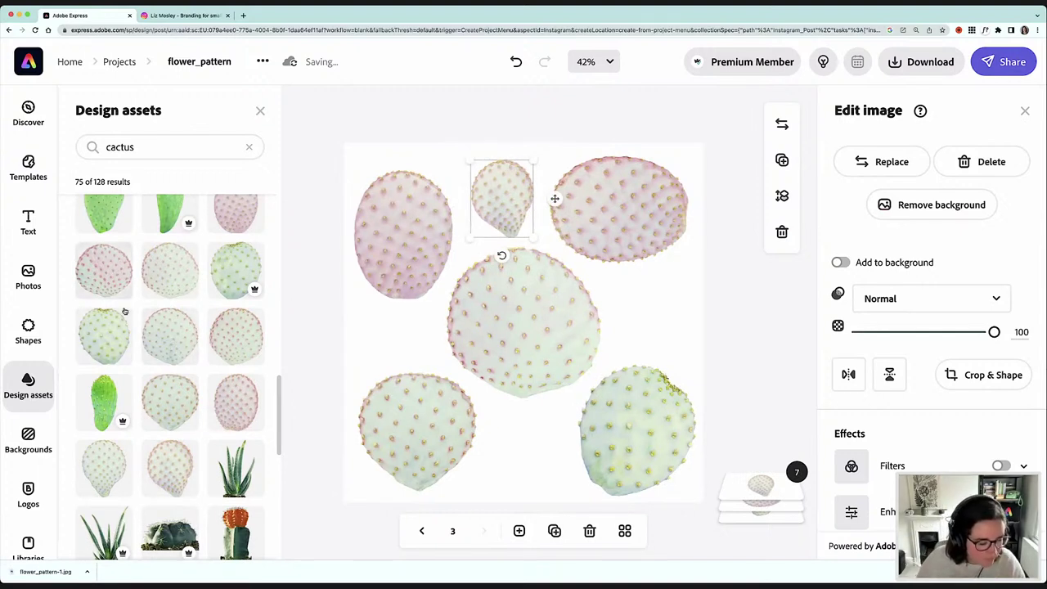
{"action": "scroll", "coordinate": [162, 365], "scroll_direction": "down", "scroll_amount": 2}
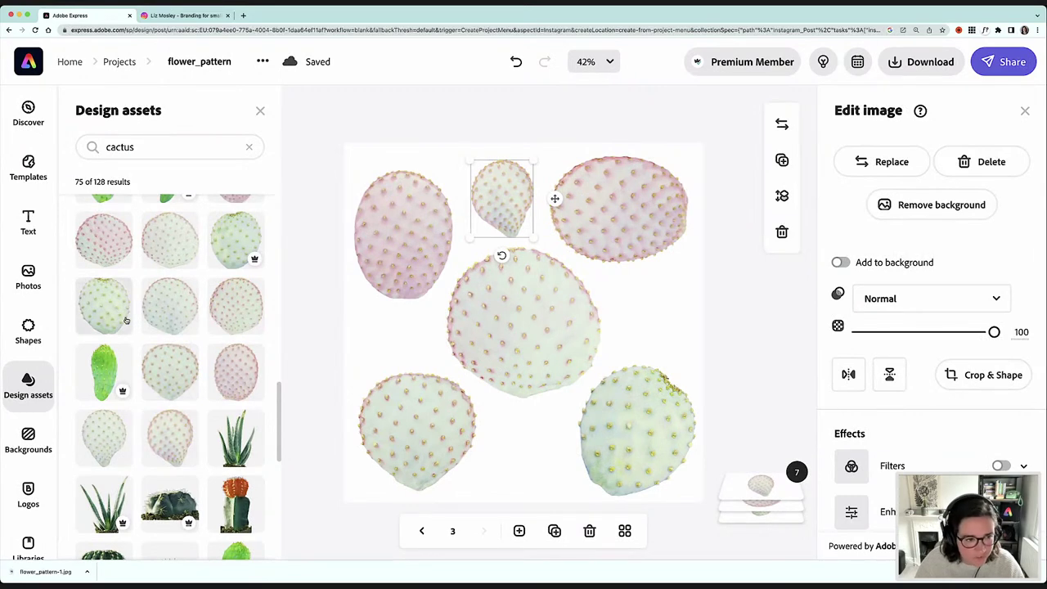
{"action": "scroll", "coordinate": [123, 319], "scroll_direction": "up", "scroll_amount": 2}
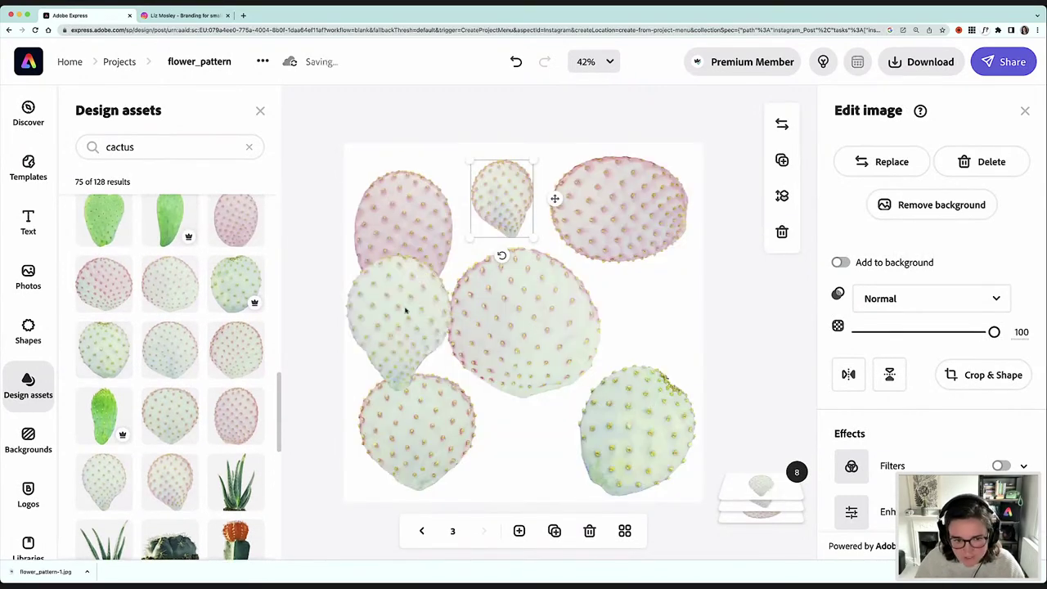
Shrink and rotate the new left pad, and nudge the bottom-left, top-left and left-middle pads
{"action": "left_click", "coordinate": [403, 315]}
{"action": "left_click_drag", "start_coordinate": [452, 250], "coordinate": [424, 288]}
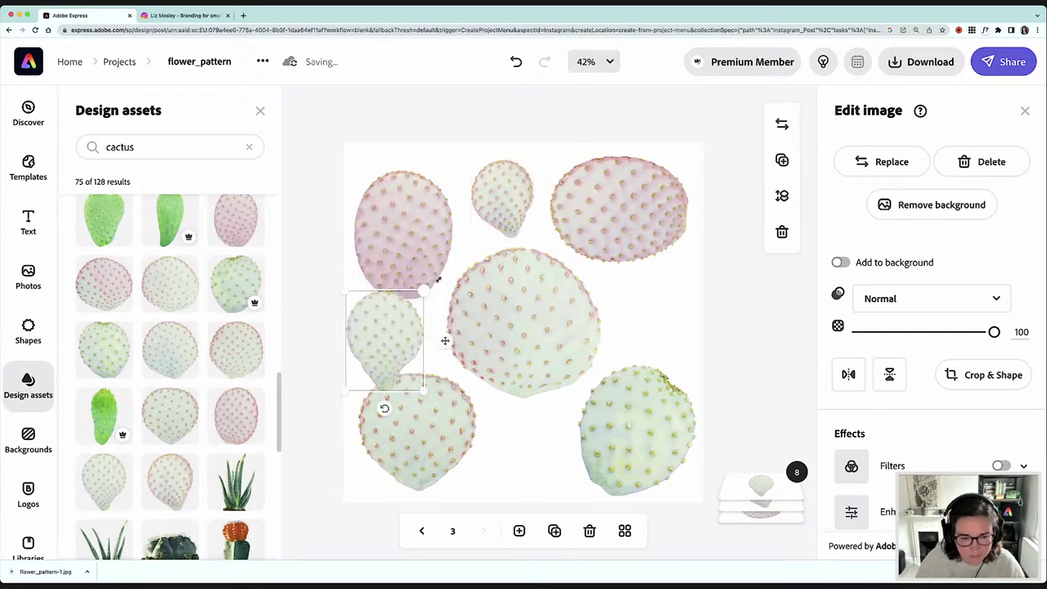
{"action": "left_click_drag", "start_coordinate": [384, 407], "coordinate": [415, 387]}
{"action": "left_click", "coordinate": [401, 420]}
{"action": "left_click_drag", "start_coordinate": [406, 422], "coordinate": [403, 421]}
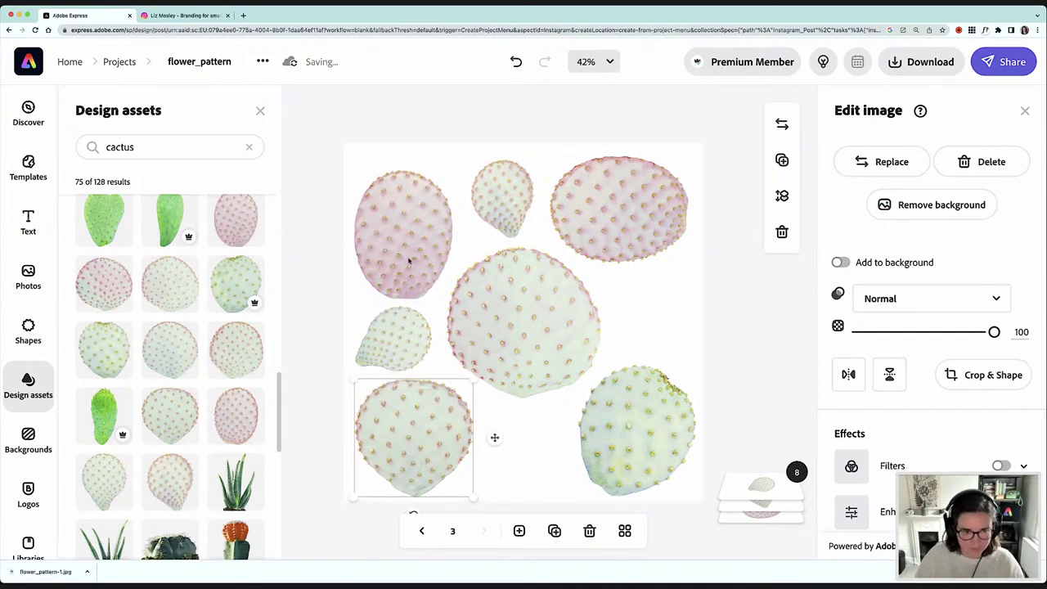
{"action": "left_click_drag", "start_coordinate": [409, 260], "coordinate": [409, 250]}
{"action": "left_click", "coordinate": [400, 332]}
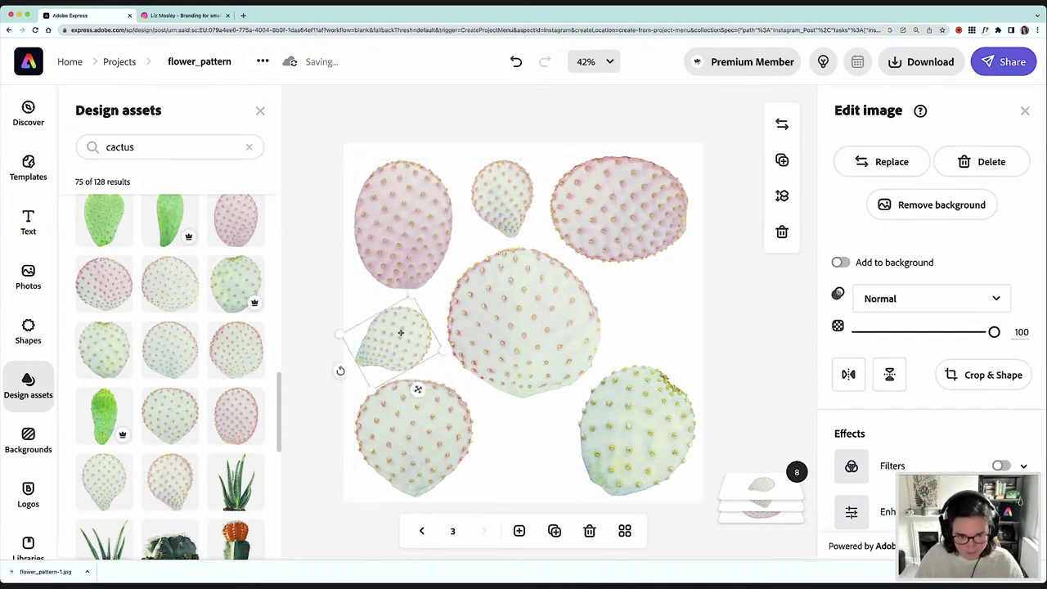
{"action": "left_click_drag", "start_coordinate": [401, 326], "coordinate": [401, 321]}
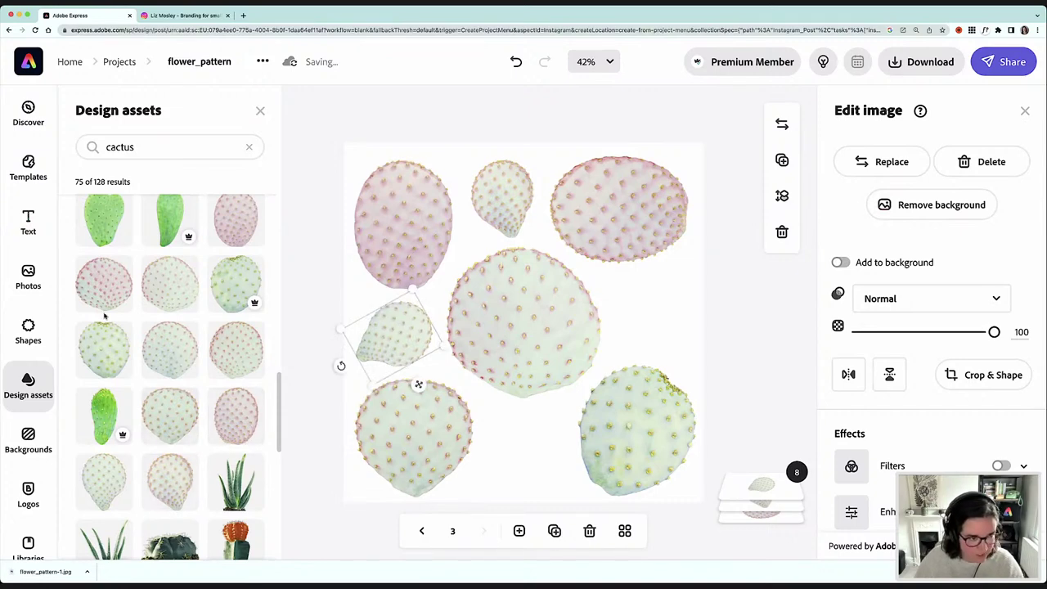
{"action": "scroll", "coordinate": [104, 315], "scroll_direction": "up", "scroll_amount": 1}
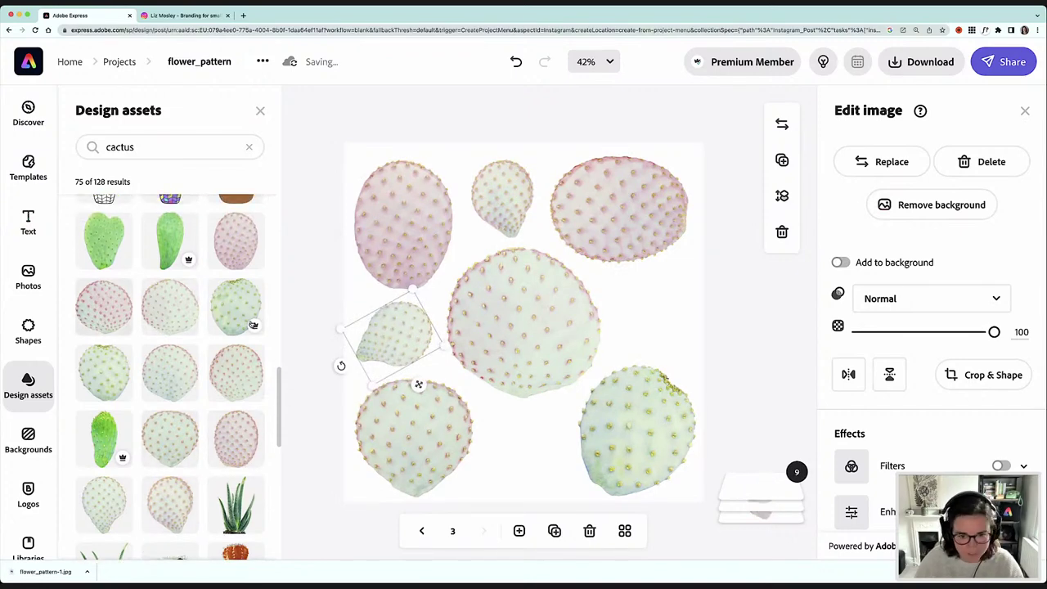
Add a pink pad right of the big pad and shrink the pale-green pad
{"action": "left_click", "coordinate": [96, 327]}
{"action": "left_click_drag", "start_coordinate": [461, 382], "coordinate": [519, 431]}
{"action": "left_click_drag", "start_coordinate": [568, 492], "coordinate": [702, 310]}
{"action": "left_click_drag", "start_coordinate": [623, 339], "coordinate": [606, 359]}
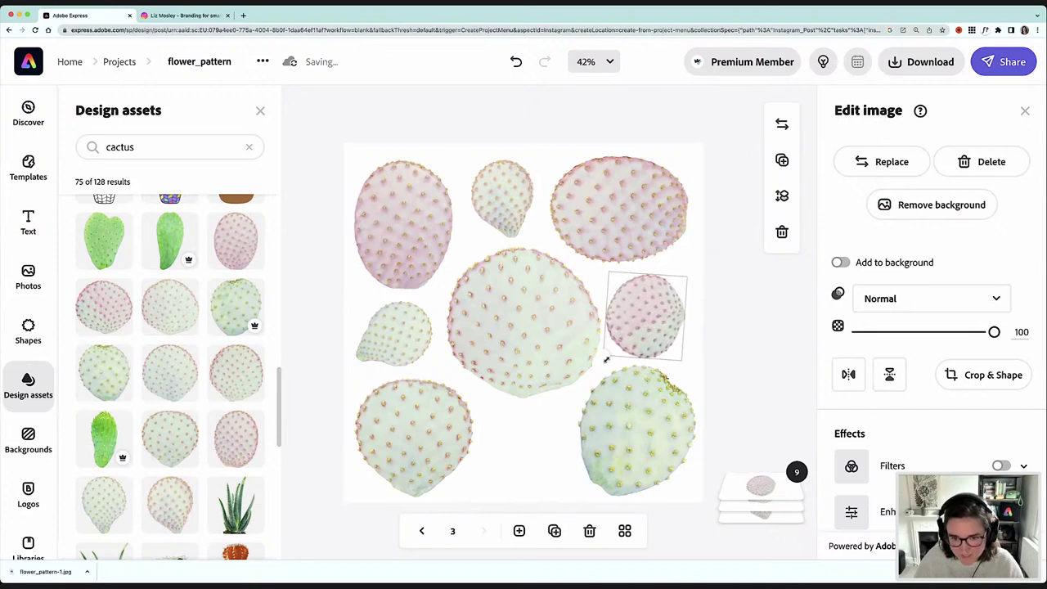
{"action": "left_click_drag", "start_coordinate": [605, 269], "coordinate": [602, 266]}
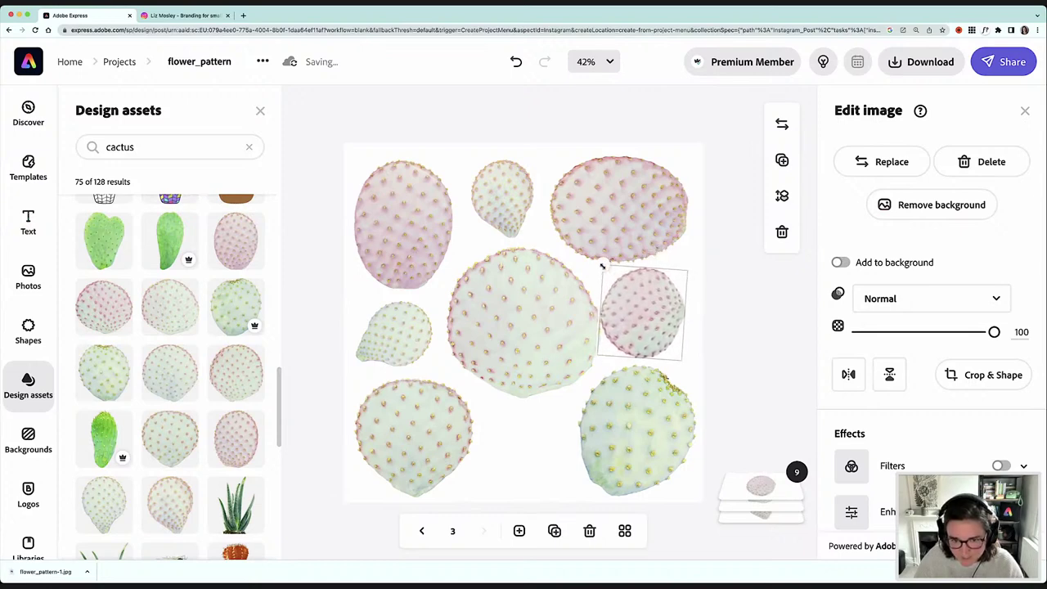
{"action": "left_click_drag", "start_coordinate": [635, 307], "coordinate": [643, 308]}
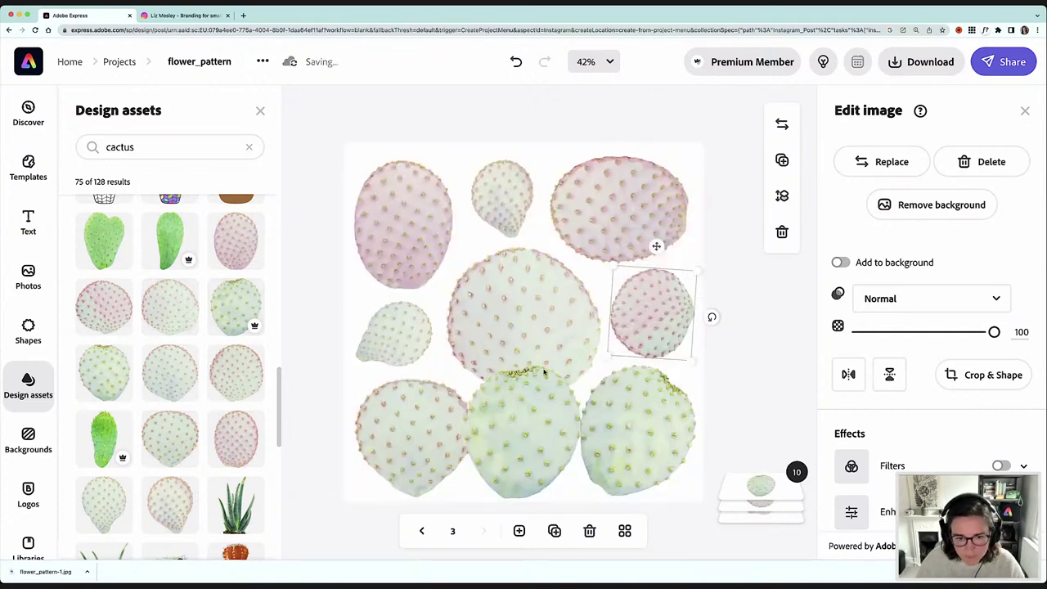
{"action": "left_click", "coordinate": [545, 410]}
{"action": "left_click_drag", "start_coordinate": [585, 363], "coordinate": [533, 436]}
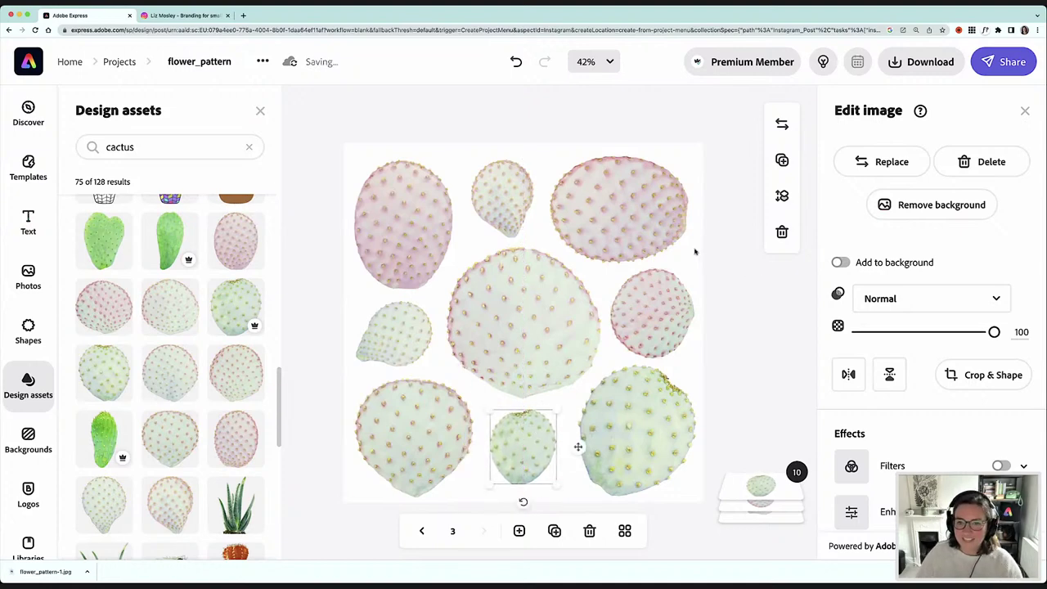
{"action": "left_click", "coordinate": [695, 251]}
{"action": "left_click", "coordinate": [931, 187]}
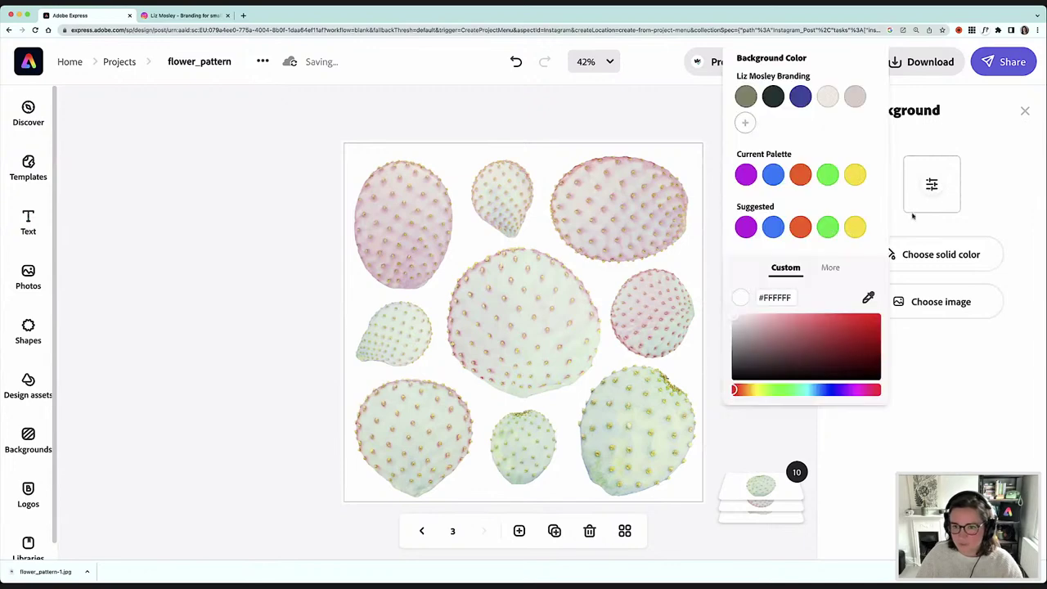
Set the page background to the orange #FF5A00 swatch
{"action": "left_click", "coordinate": [747, 177]}
{"action": "mouse_move", "coordinate": [808, 323]}
{"action": "left_mouse_down"}
{"action": "mouse_move", "coordinate": [778, 312]}
{"action": "mouse_move", "coordinate": [815, 315]}
{"action": "left_mouse_up"}
{"action": "left_click", "coordinate": [801, 228]}
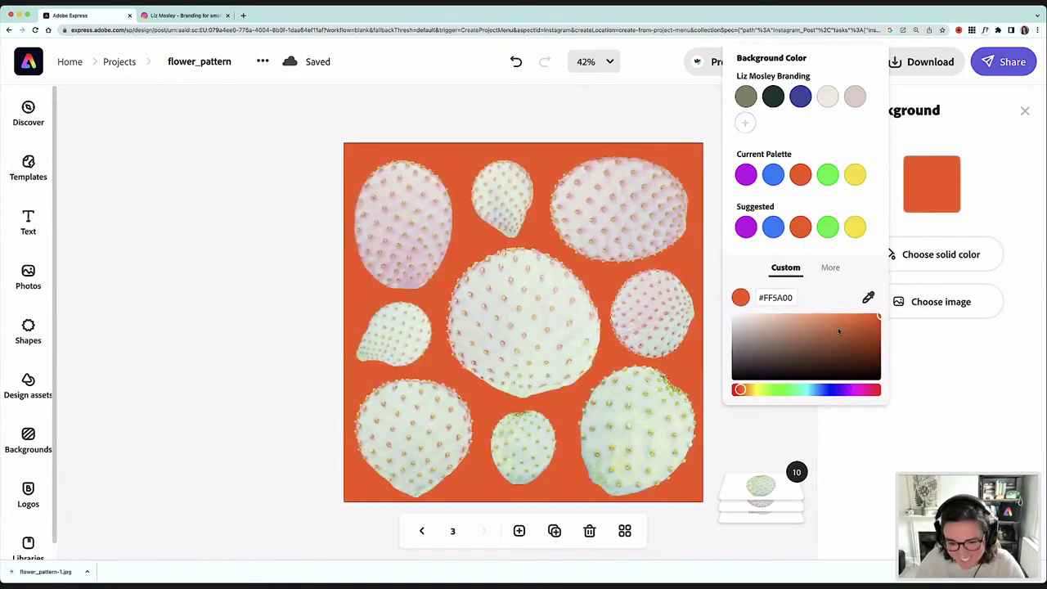
{"action": "left_click", "coordinate": [673, 128]}
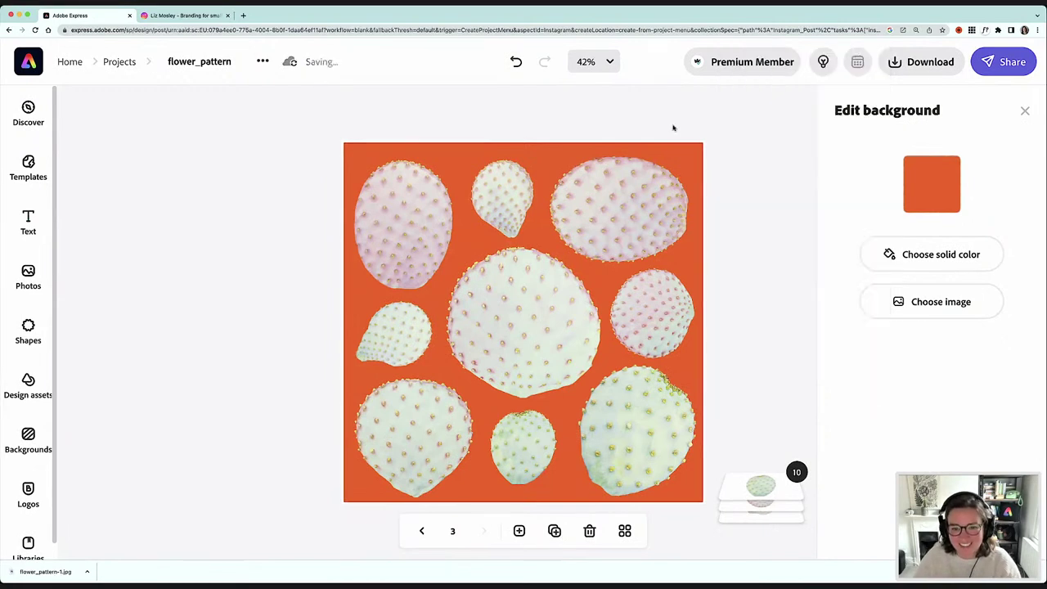
Shrink the bottom-left pad slightly and marquee-select all the cactus pads
{"action": "left_click", "coordinate": [439, 426]}
{"action": "left_click_drag", "start_coordinate": [471, 377], "coordinate": [469, 383]}
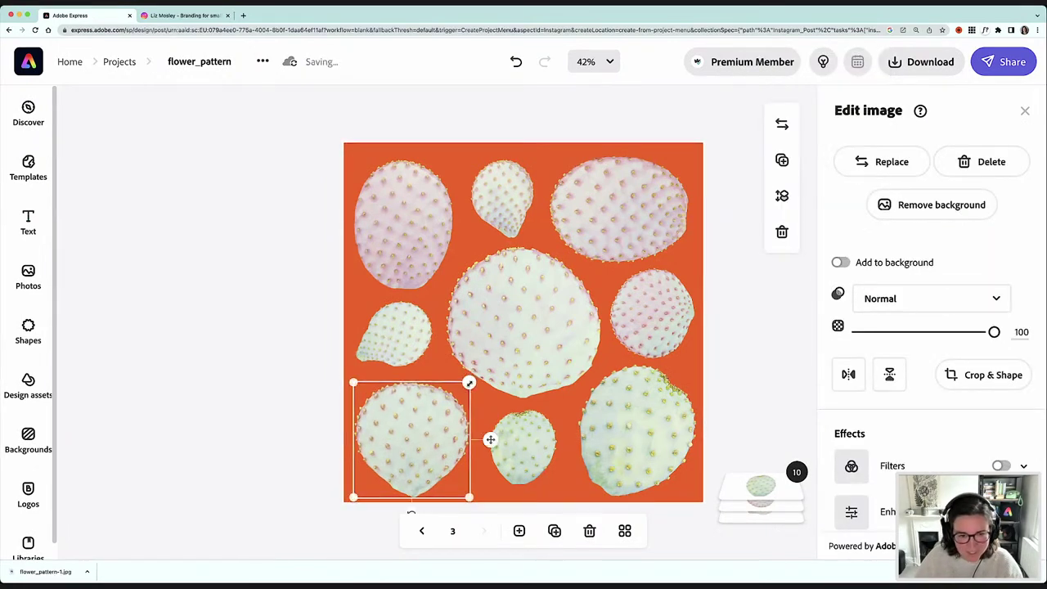
{"action": "left_click", "coordinate": [328, 219]}
{"action": "left_click_drag", "start_coordinate": [296, 168], "coordinate": [657, 456]}
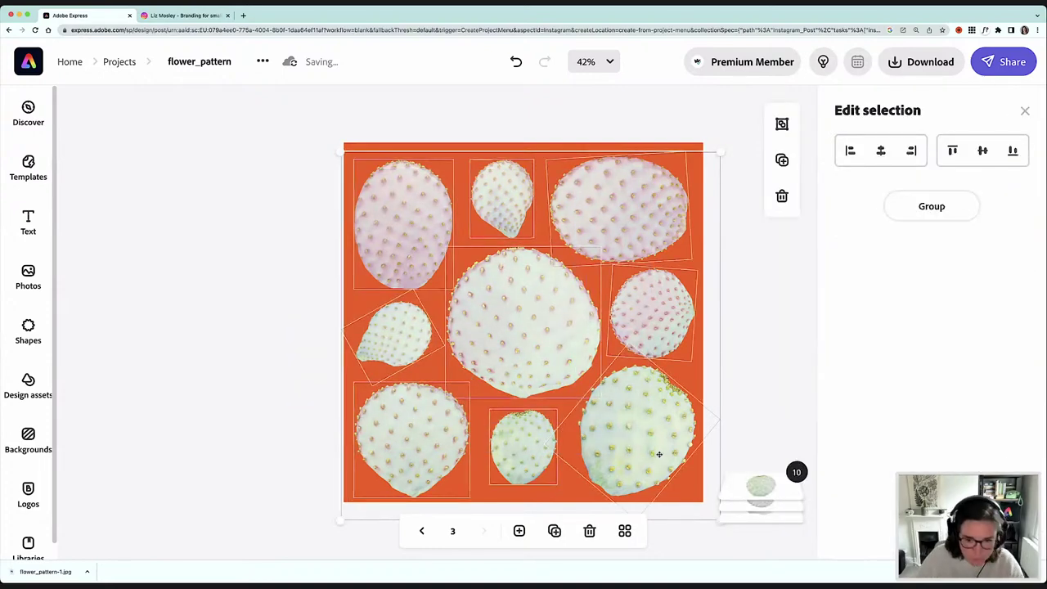
Group the cactus pads, scale the group down and move it to the top-left
{"action": "key", "text": "super+g"}
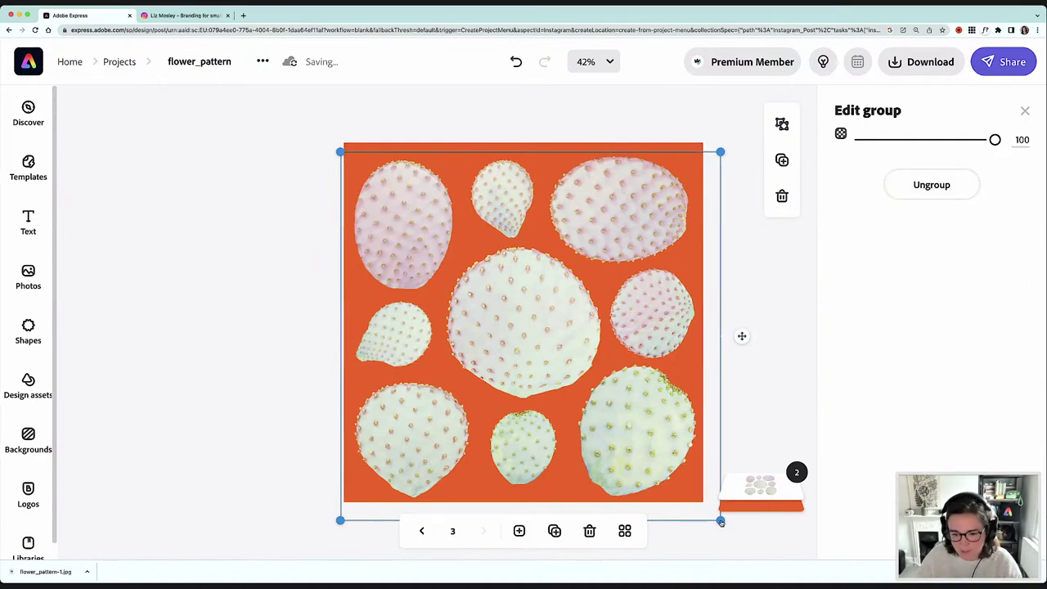
{"action": "left_click_drag", "start_coordinate": [710, 145], "coordinate": [561, 288]}
{"action": "left_click_drag", "start_coordinate": [504, 344], "coordinate": [505, 186]}
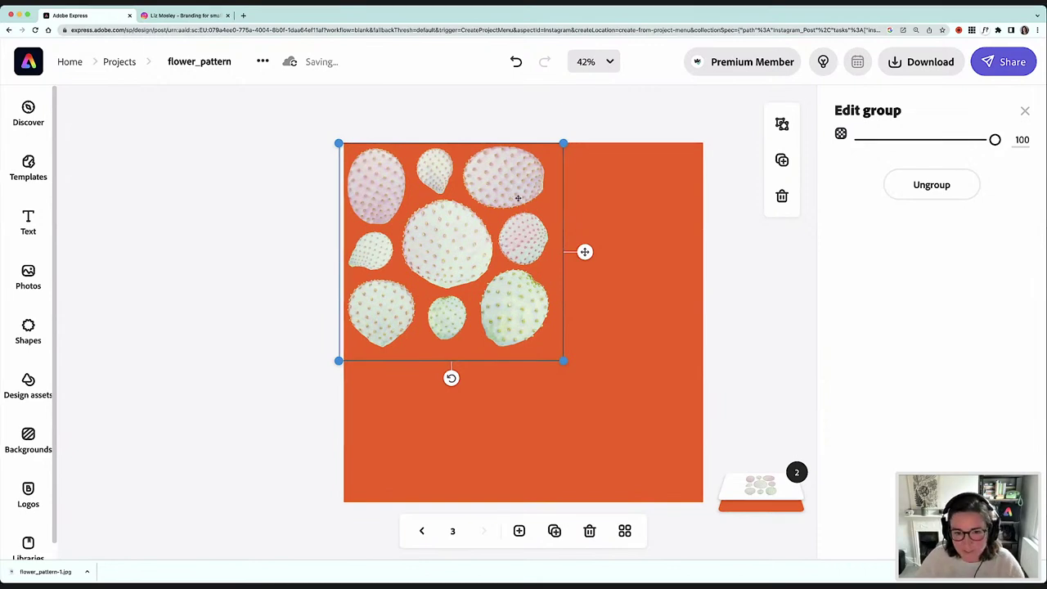
Duplicate the group beside the original on the right and shift both left together
{"action": "key", "text": "super+d"}
{"action": "left_click_drag", "start_coordinate": [388, 317], "coordinate": [571, 317]}
{"action": "left_click", "coordinate": [309, 165]}
{"action": "left_click_drag", "start_coordinate": [291, 160], "coordinate": [777, 337]}
{"action": "left_click_drag", "start_coordinate": [703, 307], "coordinate": [676, 303]}
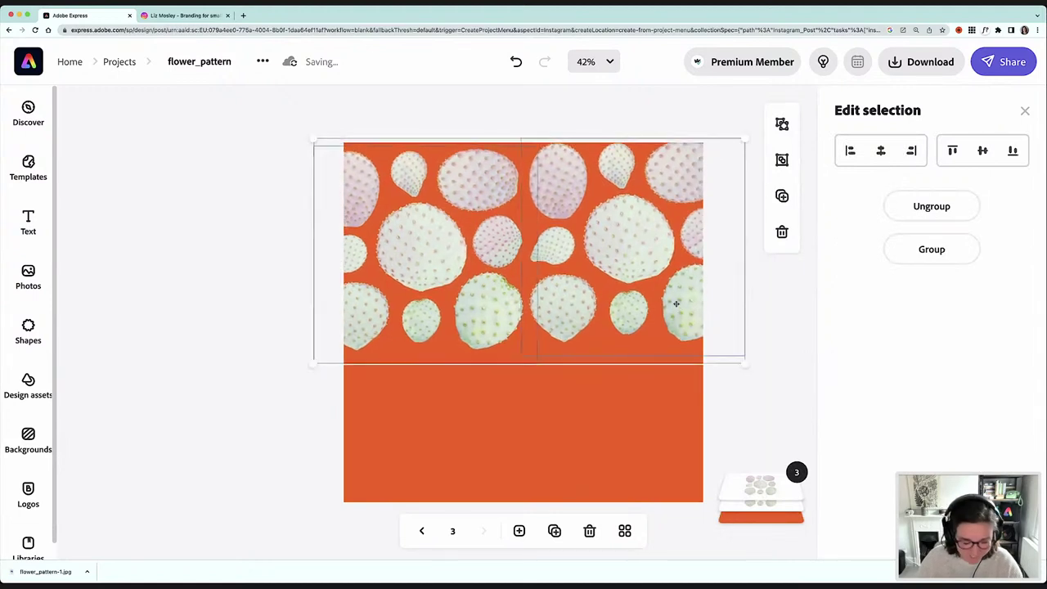
Nudge the right group down and copy both groups into a second row below
{"action": "left_click", "coordinate": [368, 367]}
{"action": "left_click", "coordinate": [584, 319]}
{"action": "key", "text": "Down"}
{"action": "key", "text": "Down"}
{"action": "key", "text": "Down"}
{"action": "key", "text": "Down"}
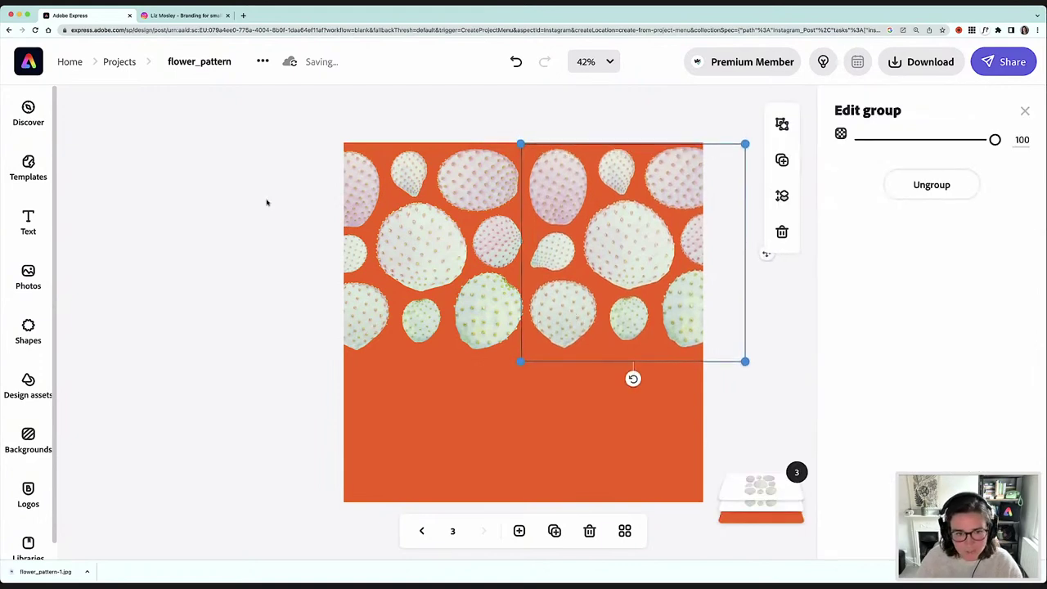
{"action": "left_click_drag", "start_coordinate": [245, 161], "coordinate": [734, 328]}
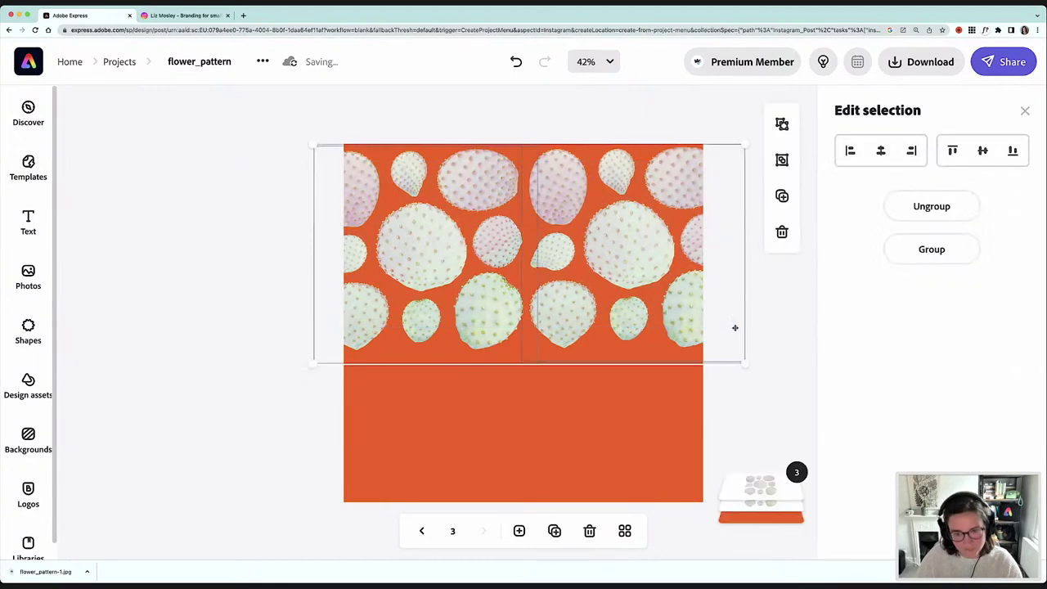
{"action": "key", "text": "Right"}
{"action": "key", "text": "Right"}
{"action": "key", "text": "Right"}
{"action": "key", "text": "Right"}
{"action": "key", "text": "Right"}
{"action": "key", "text": "Down"}
{"action": "key", "text": "Down"}
{"action": "key", "text": "Down"}
{"action": "key", "text": "Down"}
{"action": "key", "text": "Down"}
{"action": "left_click_drag", "start_coordinate": [619, 169], "coordinate": [620, 367]}
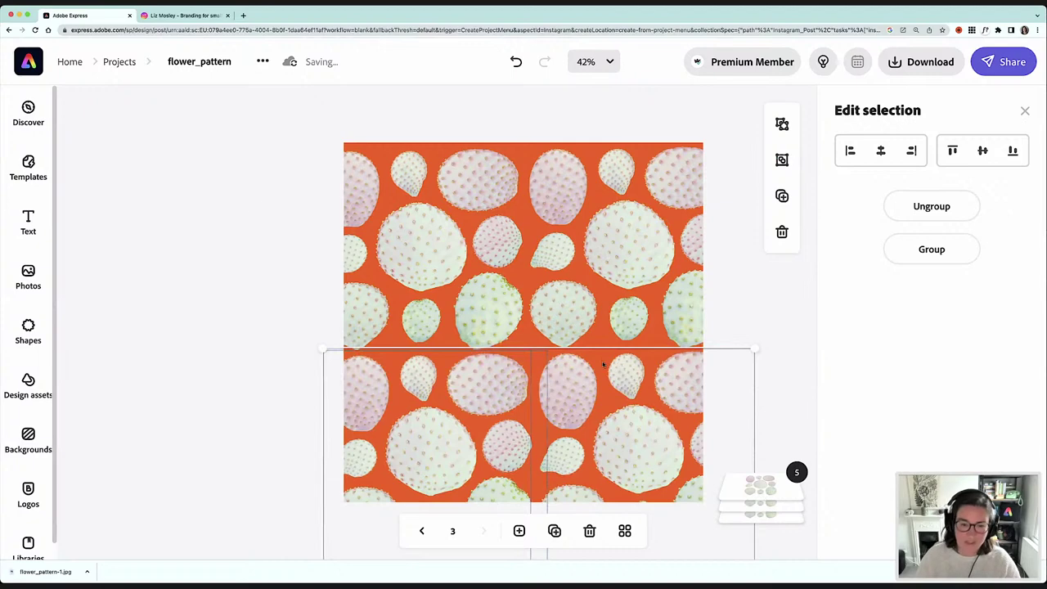
Shift the whole 2×2 tile grid up and left to cover the page, then open Download as JPG
{"action": "left_click", "coordinate": [239, 210]}
{"action": "left_click_drag", "start_coordinate": [223, 167], "coordinate": [696, 489]}
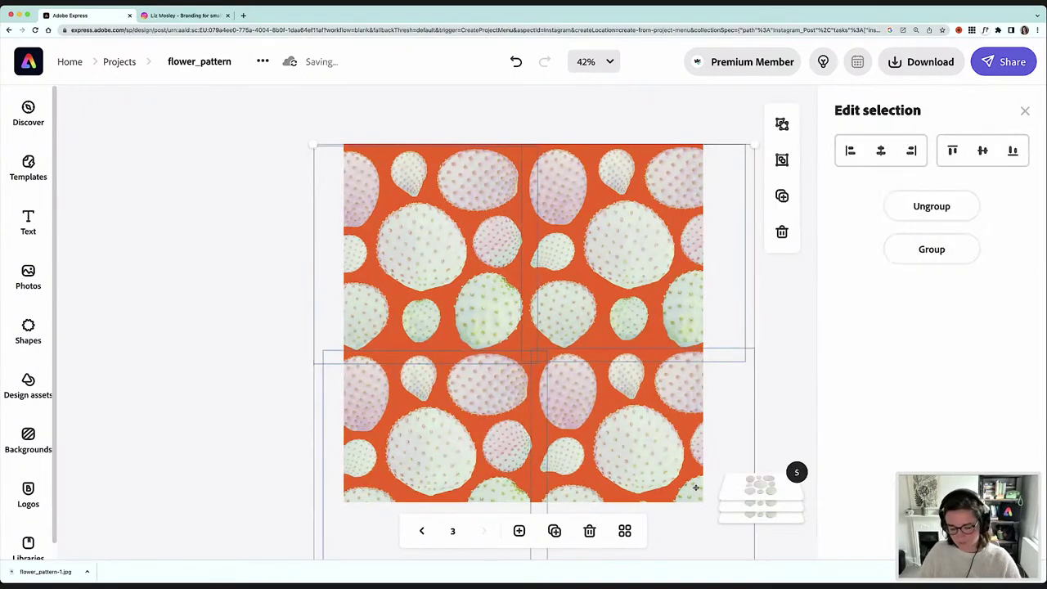
{"action": "key", "text": "shift+Up"}
{"action": "key", "text": "shift+Up"}
{"action": "key", "text": "shift+Up"}
{"action": "key", "text": "shift+Up"}
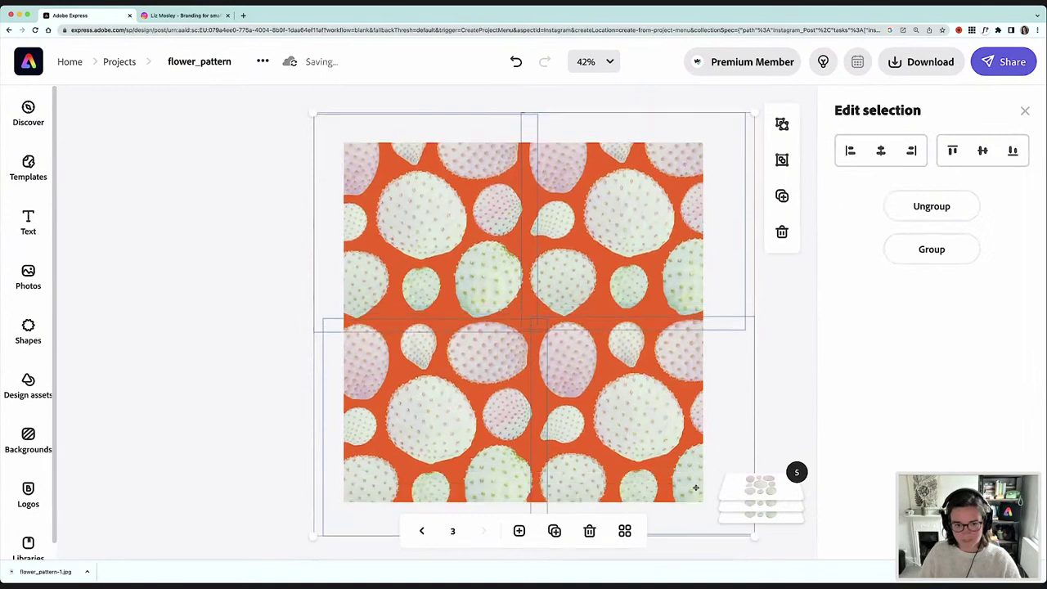
{"action": "key", "text": "shift+Left"}
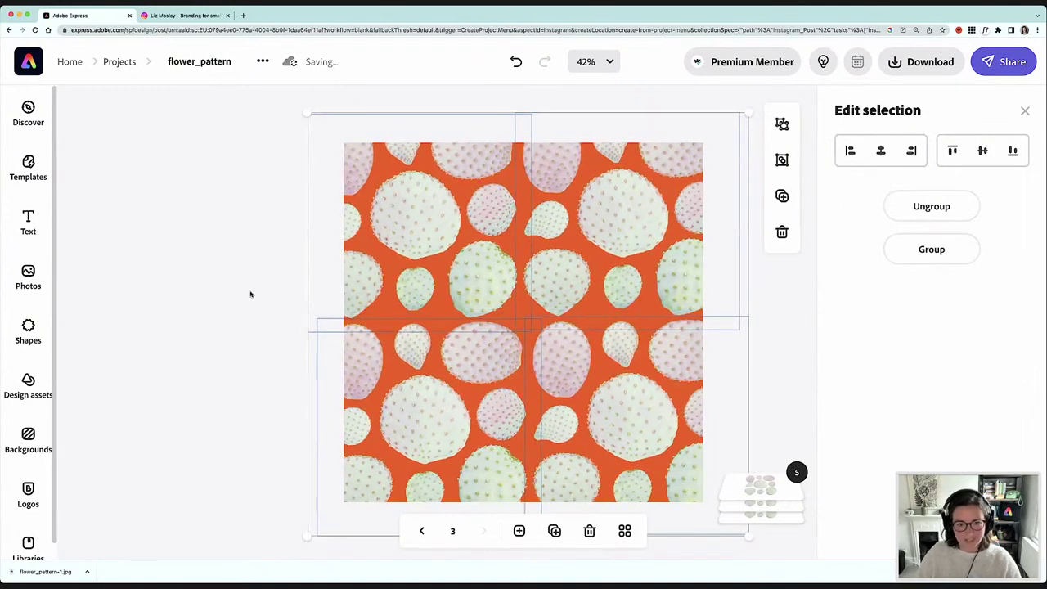
{"action": "left_click", "coordinate": [250, 295]}
{"action": "left_click", "coordinate": [918, 69]}
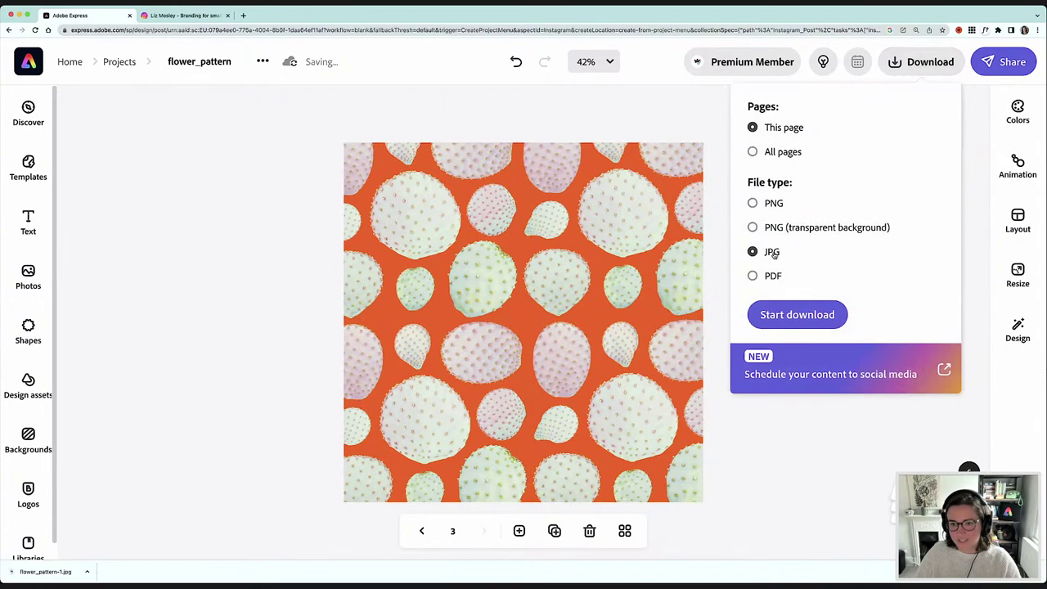
Download page 3 as the JPG flower_pattern-3.jpg
{"action": "left_click", "coordinate": [797, 315]}
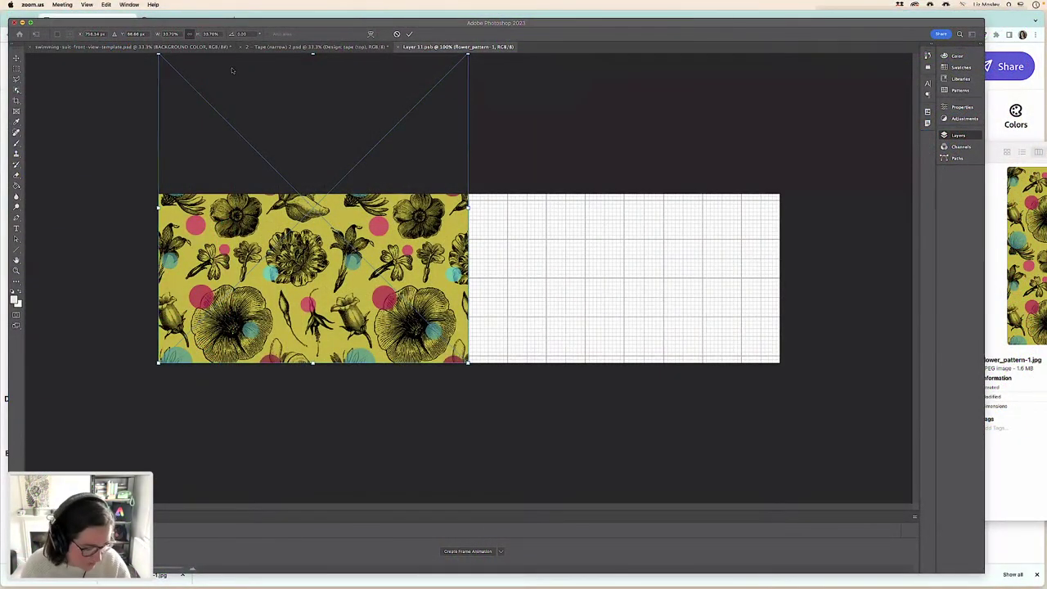
Bring Photoshop forward to place flower_pattern-1.jpg in the Layer 11.psb design layer
{"action": "left_click", "coordinate": [466, 367]}
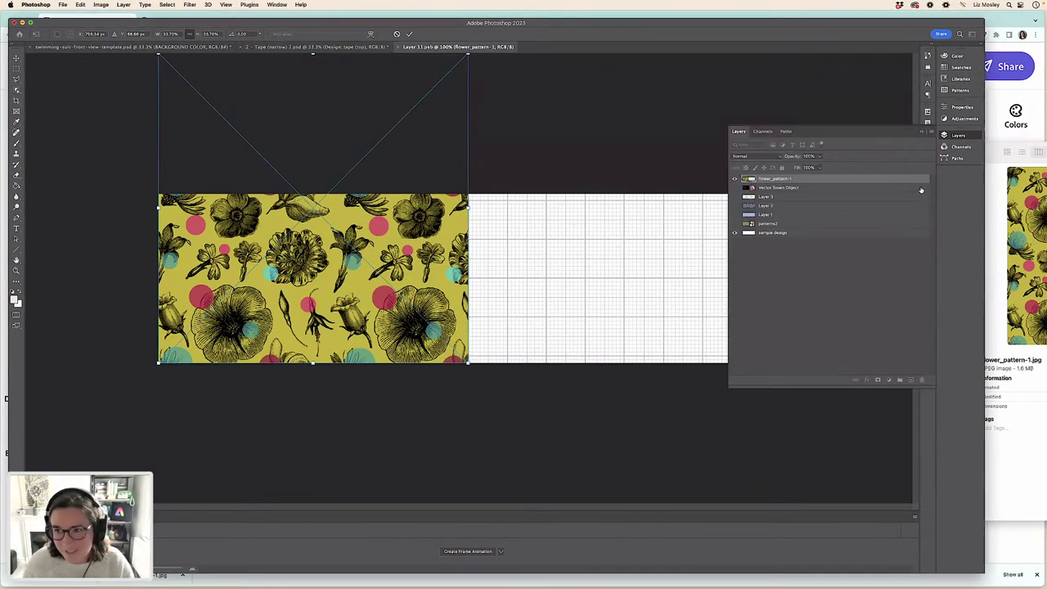
Enlarge the flower pattern to span the full design strip, commit it, and return to the swimsuit mockup
{"action": "left_click", "coordinate": [921, 132]}
{"action": "left_click_drag", "start_coordinate": [467, 362], "coordinate": [894, 567]}
{"action": "key", "text": "Return"}
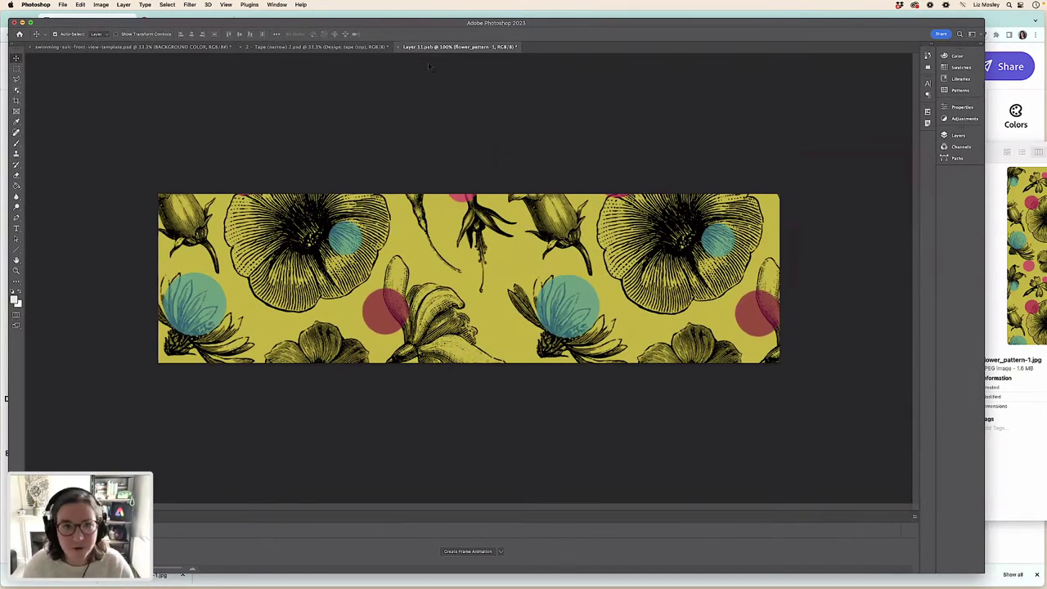
{"action": "left_click", "coordinate": [111, 48]}
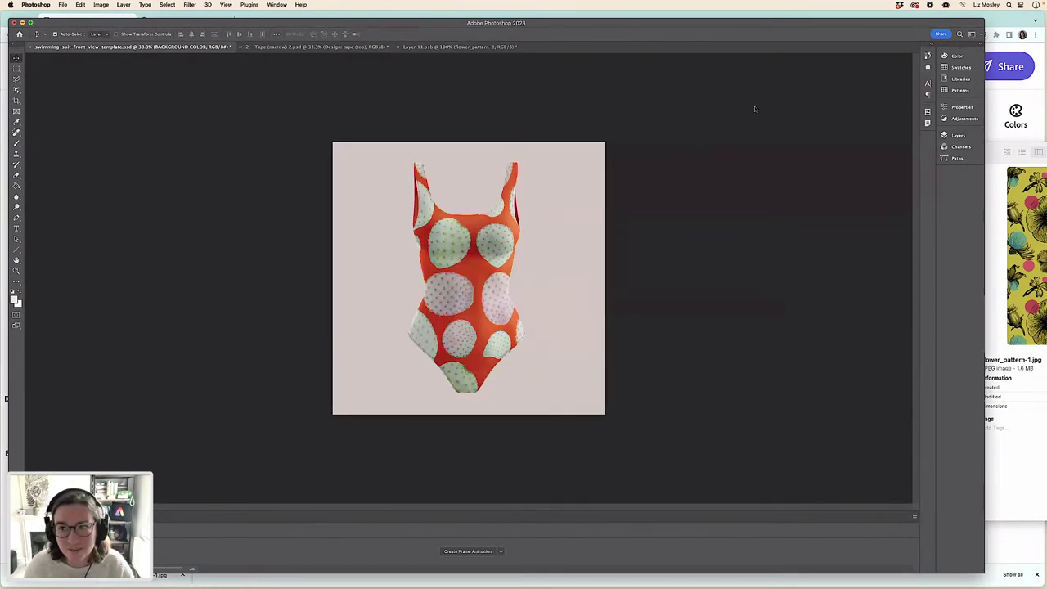
Open the swimsuit's PLACE YOUR DESIGN HERE smart object, then close it again
{"action": "left_click", "coordinate": [958, 135]}
{"action": "left_click", "coordinate": [752, 246]}
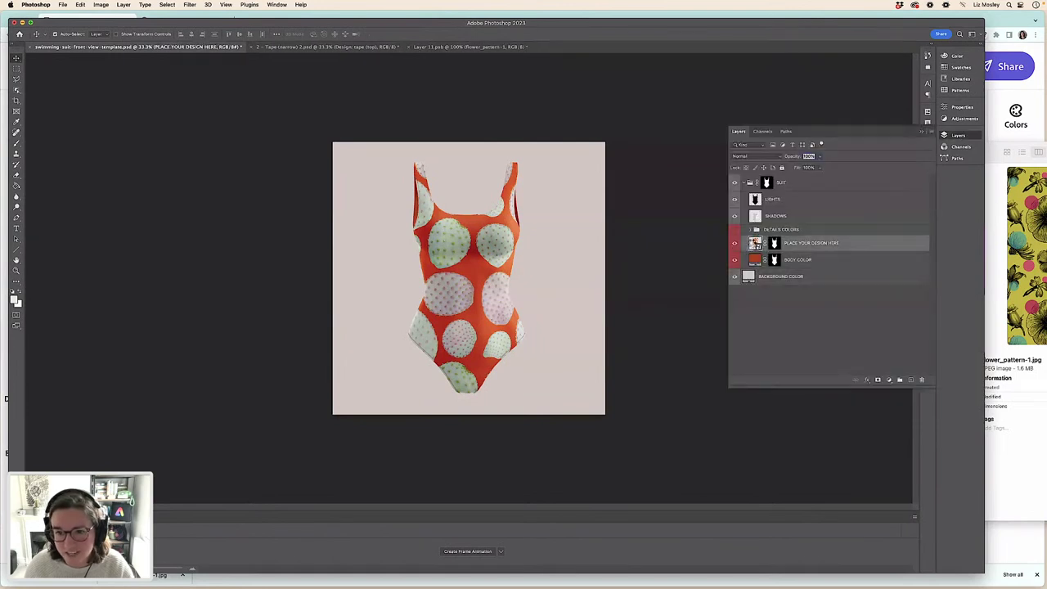
{"action": "double_click", "coordinate": [753, 243]}
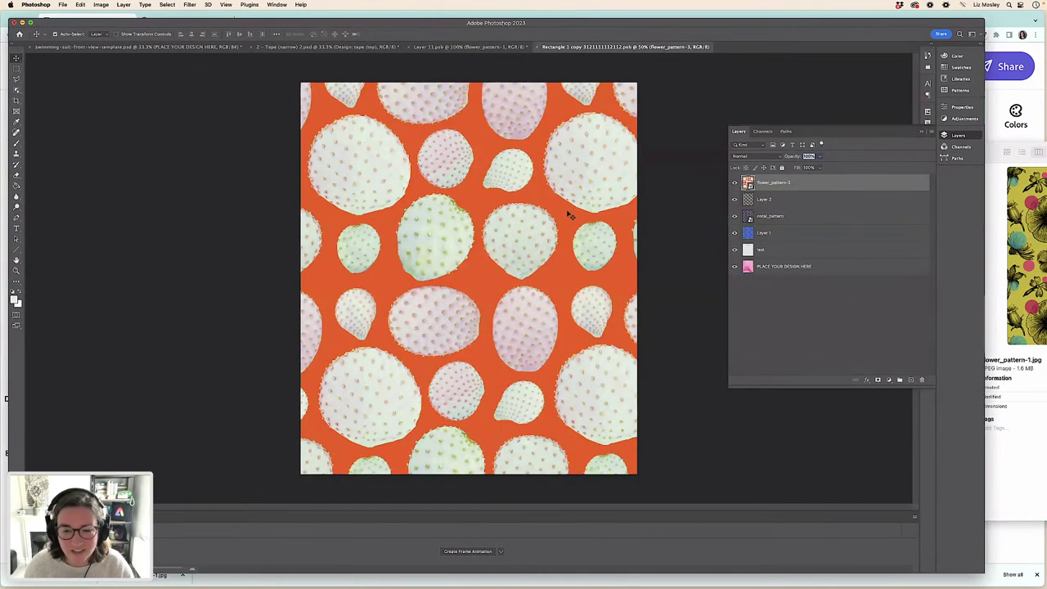
{"action": "left_click", "coordinate": [537, 46]}
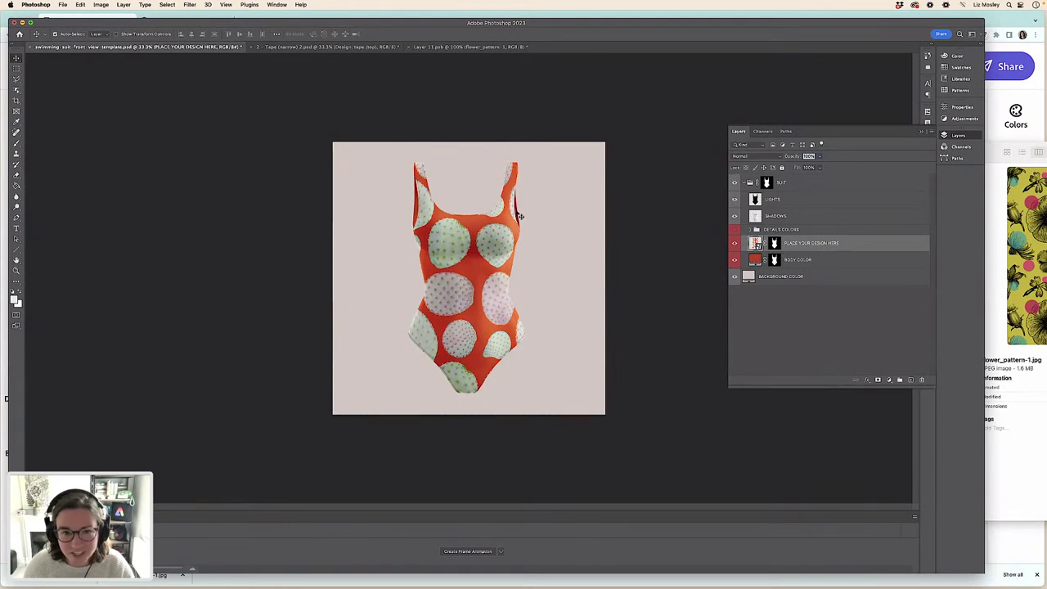
Set the BODY COLOR fill to the orange sampled from the swimsuit, then go to the tape mockup
{"action": "double_click", "coordinate": [756, 260]}
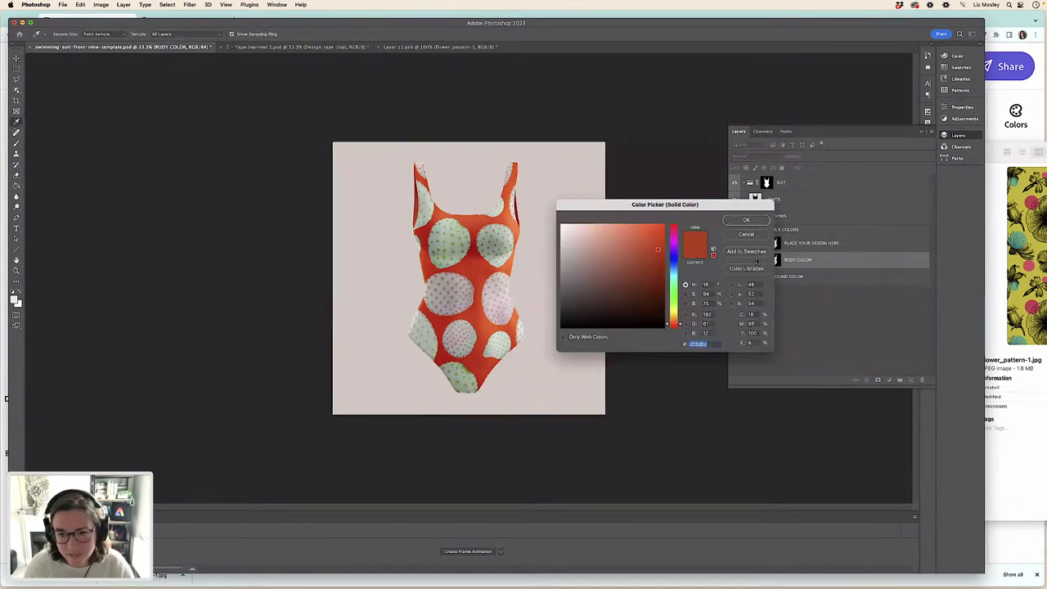
{"action": "left_click", "coordinate": [480, 268]}
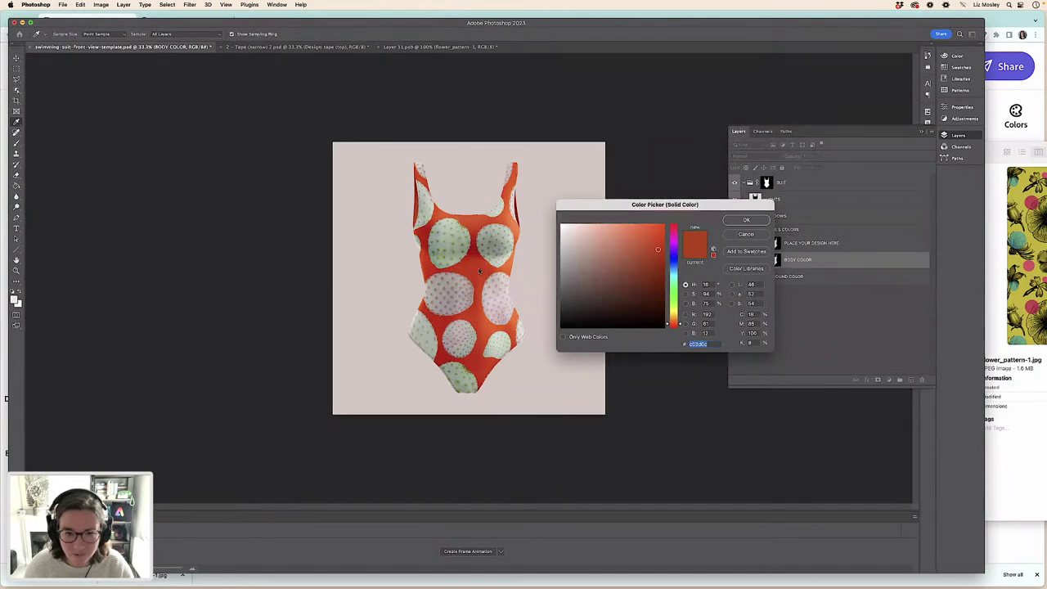
{"action": "left_click", "coordinate": [741, 221]}
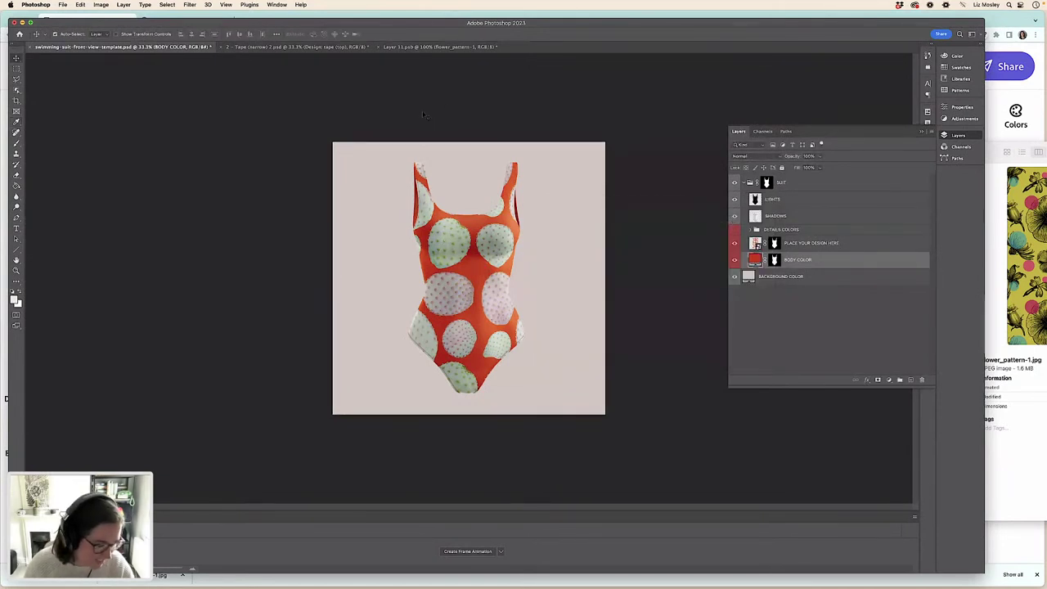
{"action": "left_click", "coordinate": [273, 47]}
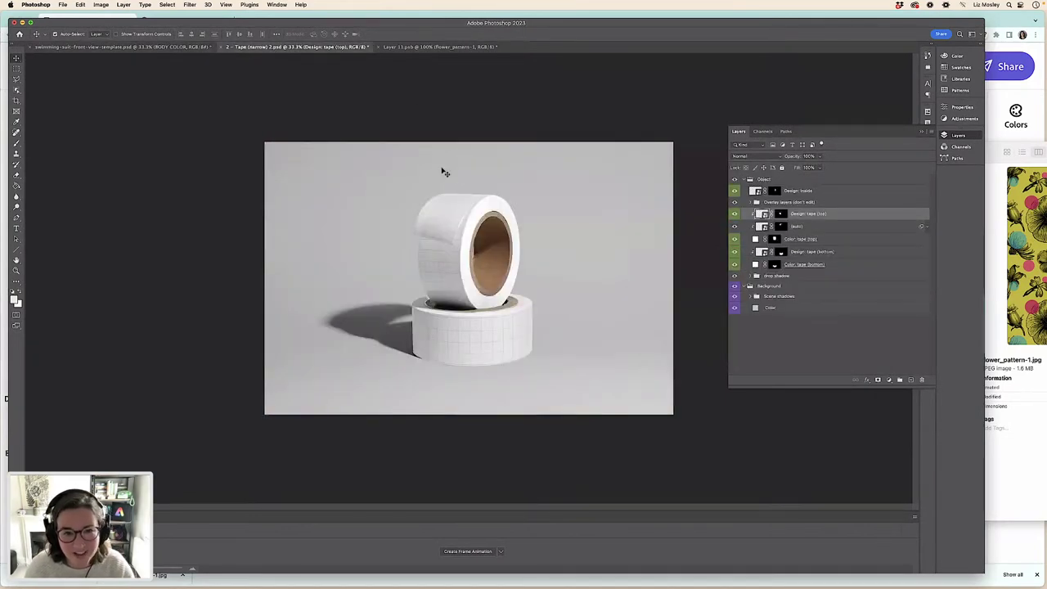
Save the flower design into the top tape roll and open the Design: tape (bottom) smart object
{"action": "left_click", "coordinate": [407, 49]}
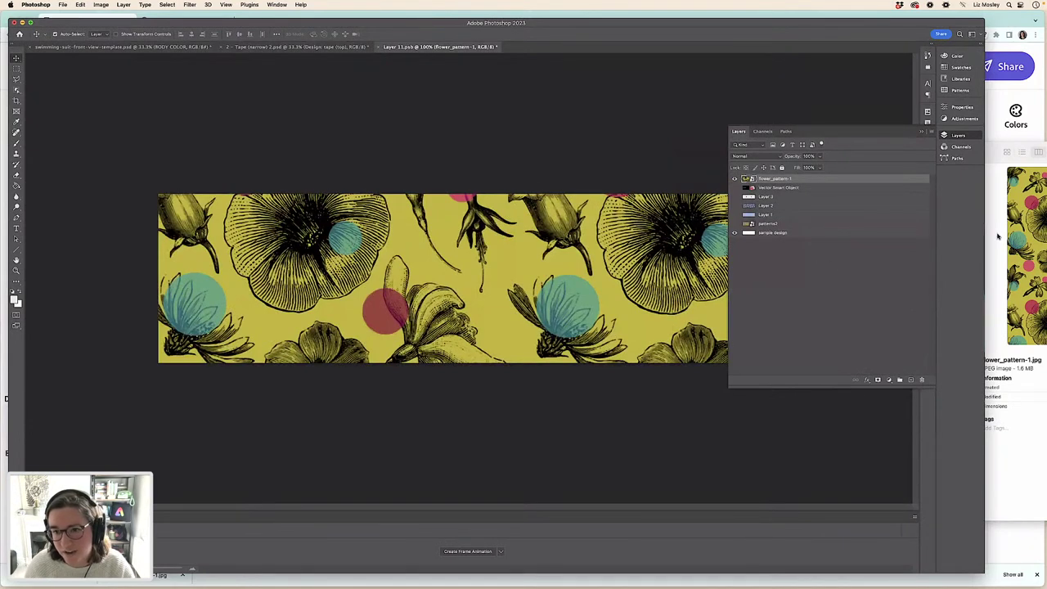
{"action": "left_click", "coordinate": [378, 47]}
{"action": "left_click", "coordinate": [543, 198]}
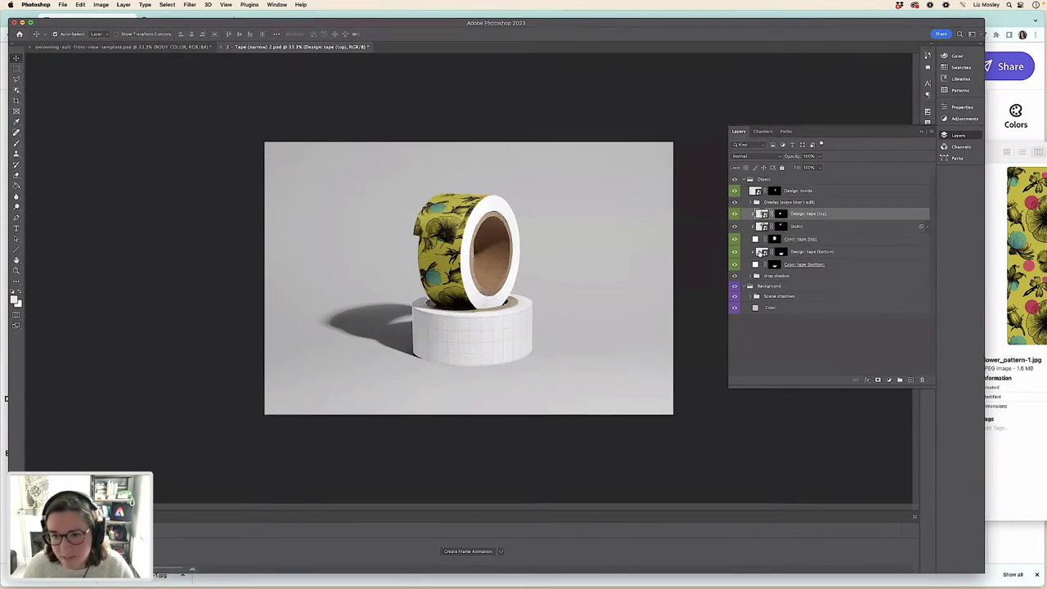
{"action": "double_click", "coordinate": [761, 252]}
Place flower_pattern-1.jpg on the bottom roll's canvas and scale it to fill the full width
{"action": "left_click", "coordinate": [695, 214]}
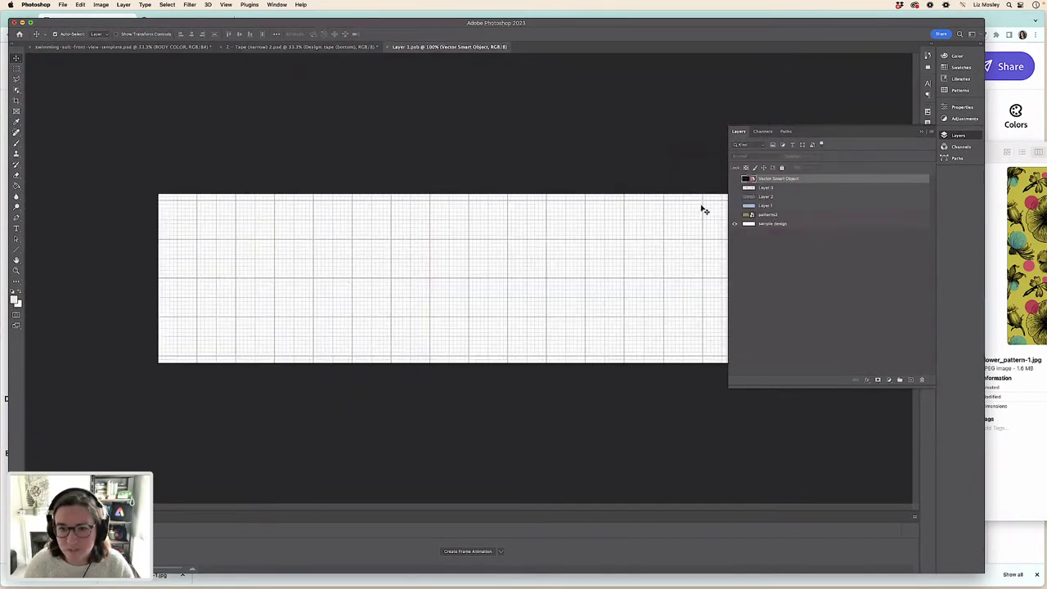
{"action": "key", "text": "super+Tab"}
{"action": "left_click_drag", "start_coordinate": [802, 170], "coordinate": [397, 292]}
{"action": "left_click_drag", "start_coordinate": [460, 278], "coordinate": [234, 277]}
{"action": "left_click_drag", "start_coordinate": [326, 194], "coordinate": [547, 114]}
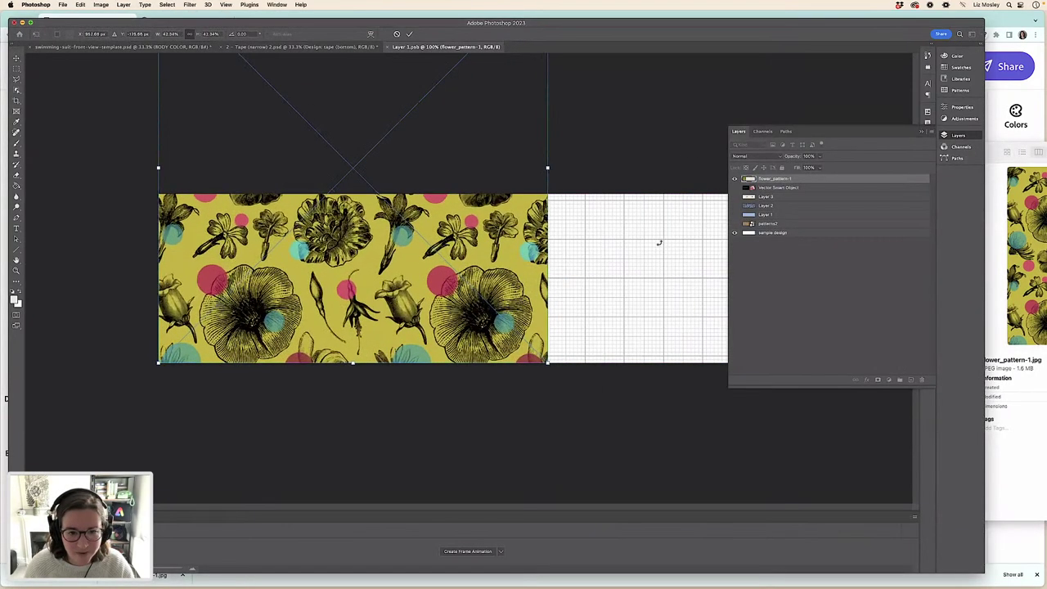
{"action": "left_click", "coordinate": [922, 132]}
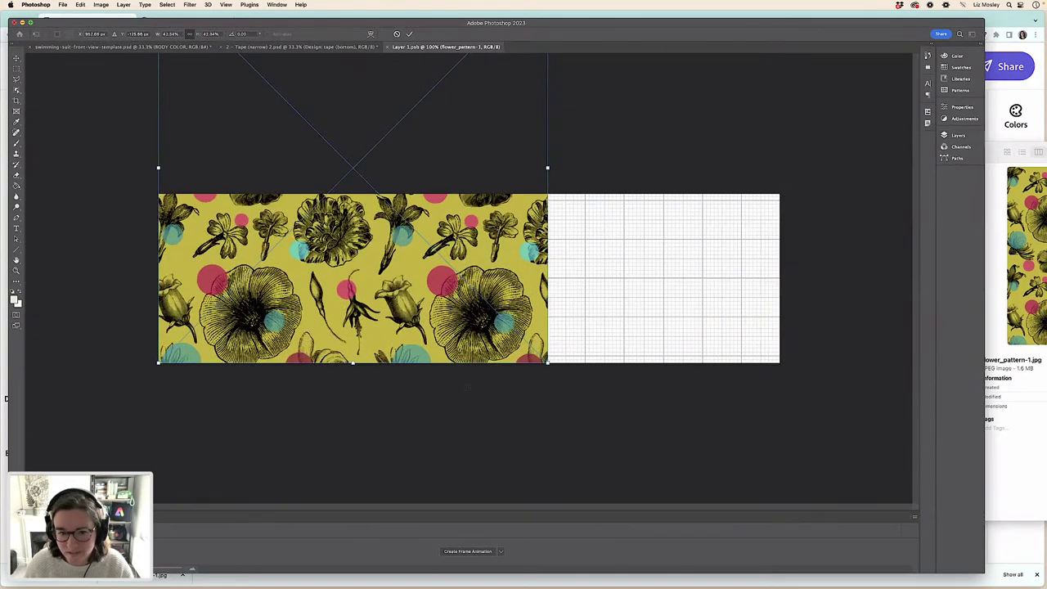
{"action": "left_click_drag", "start_coordinate": [547, 362], "coordinate": [851, 523]}
{"action": "key", "text": "Return"}
Shift the pattern upward, then close and save the bottom roll's design
{"action": "left_click_drag", "start_coordinate": [556, 283], "coordinate": [558, 196]}
{"action": "key", "text": "super+w"}
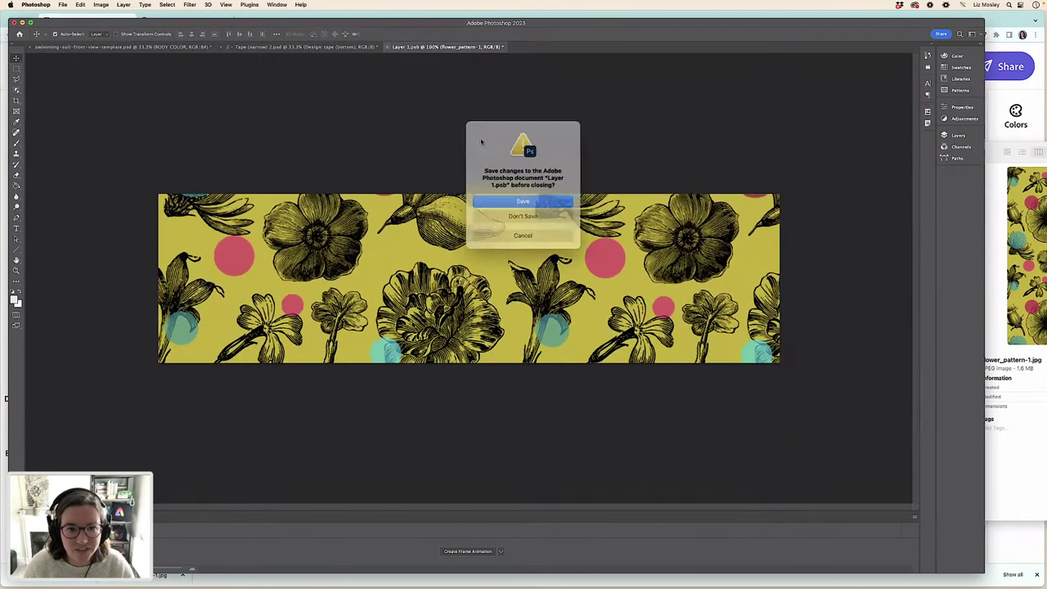
{"action": "left_click", "coordinate": [524, 200]}
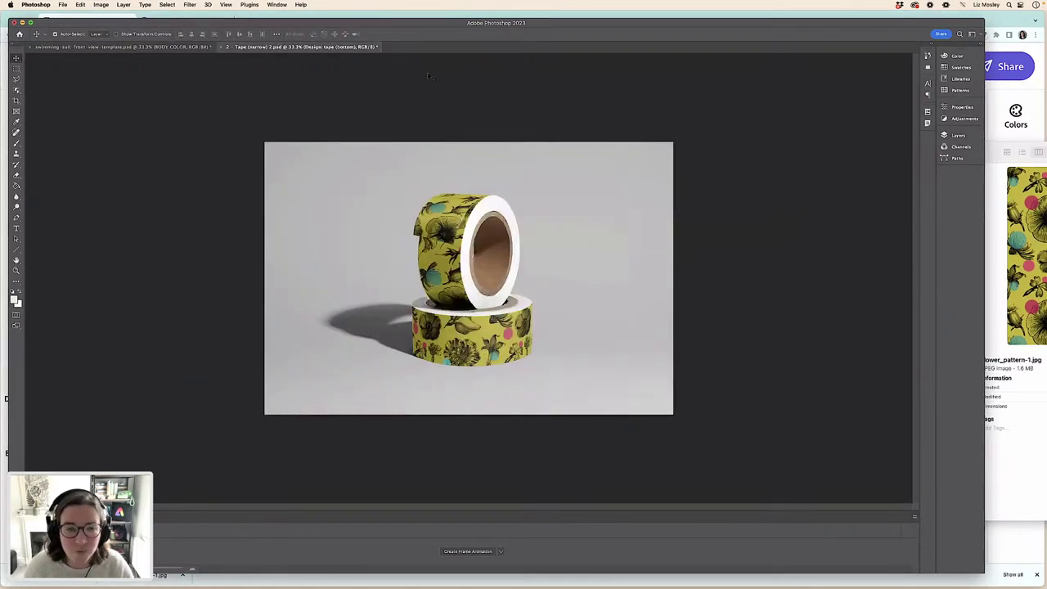
{"action": "left_click", "coordinate": [957, 135]}
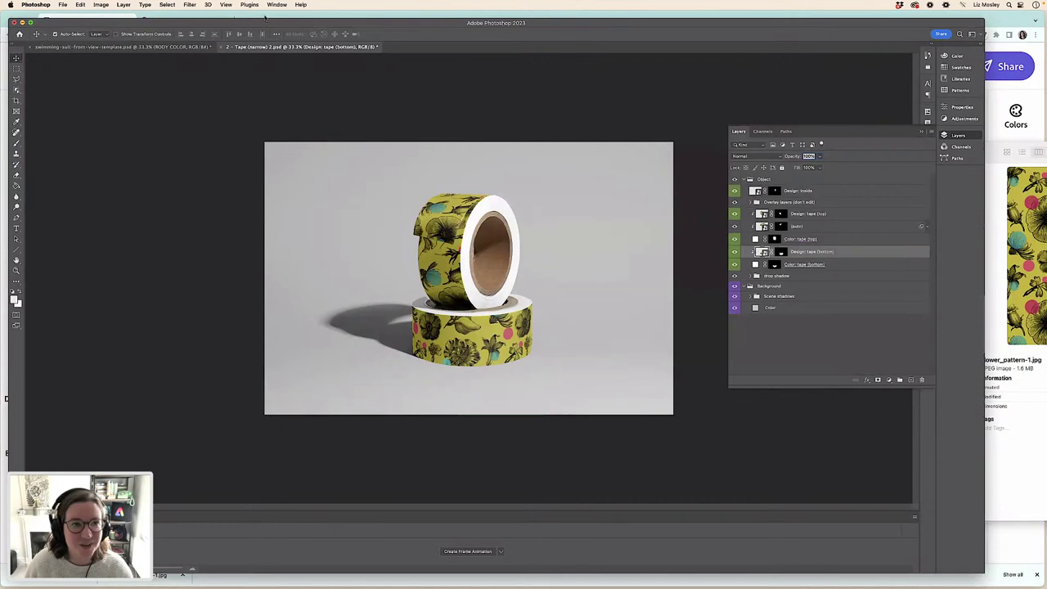
Switch from Photoshop back to Chrome with the Adobe Express project
{"action": "key", "text": "super+Tab"}
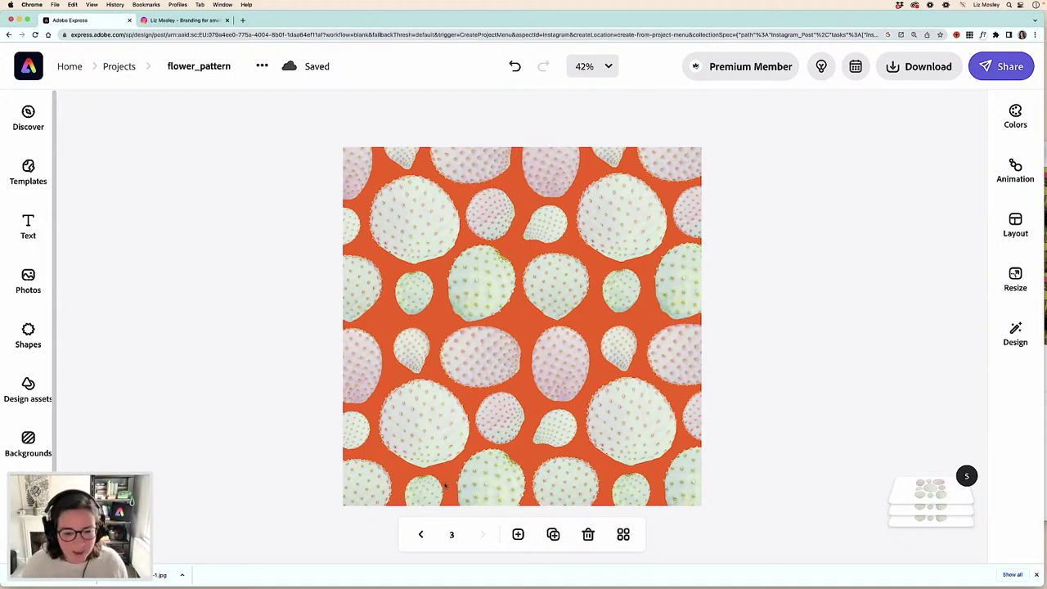
Show all pages as a thumbnail grid and open page 1's flower pattern
{"action": "left_click", "coordinate": [622, 535]}
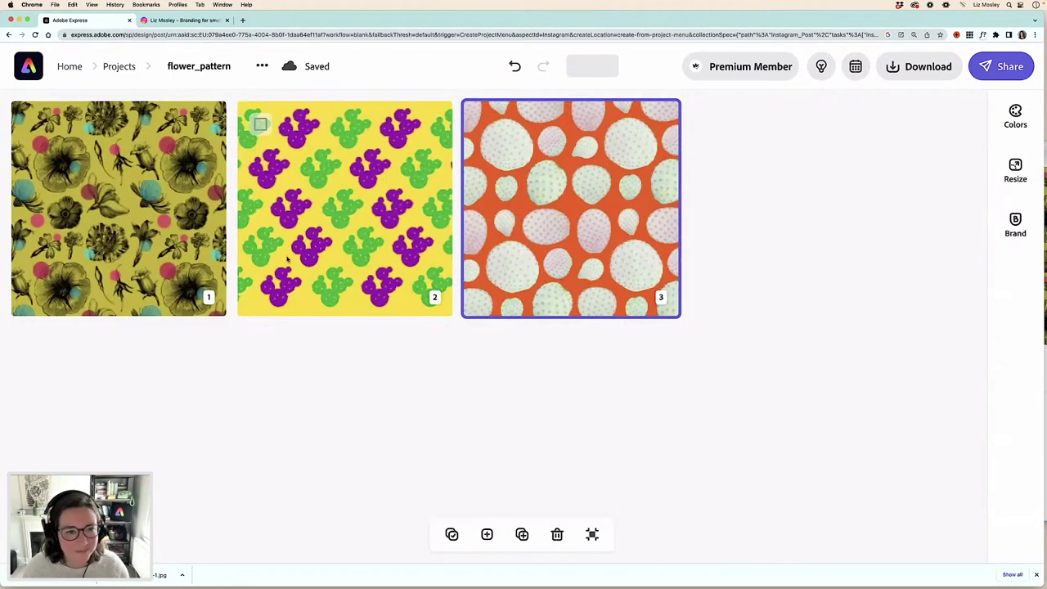
{"action": "double_click", "coordinate": [125, 191]}
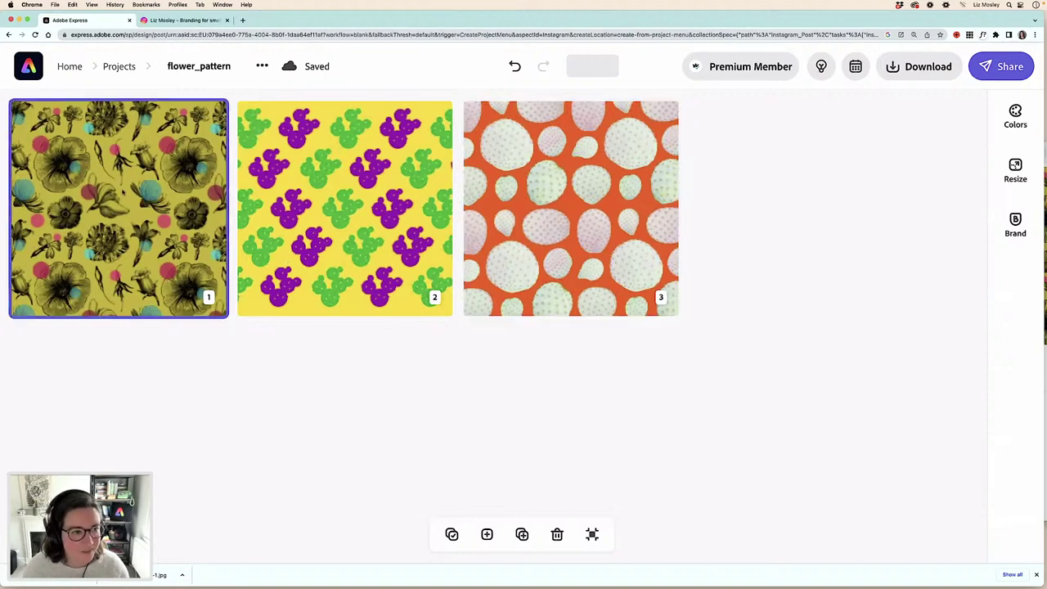